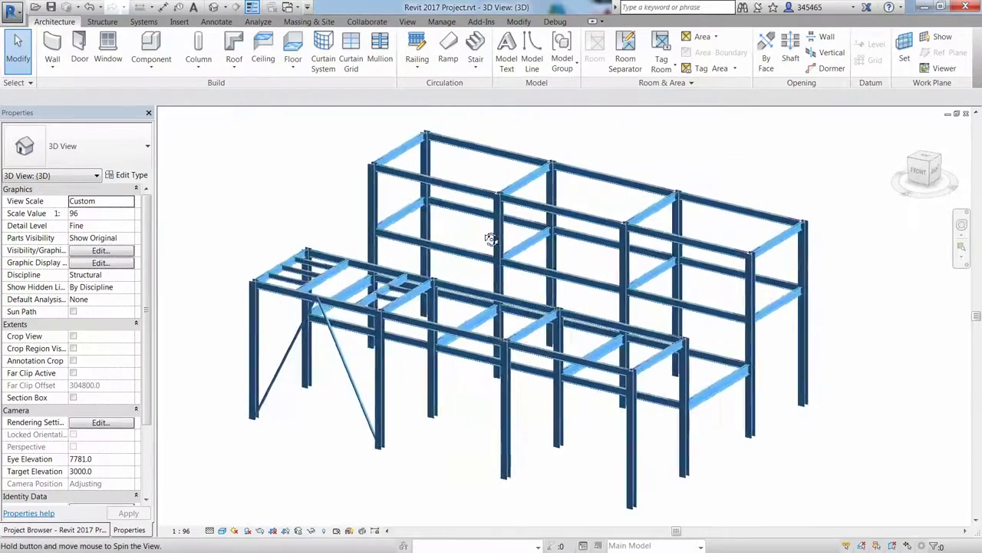
- Examine the type parameters of the HEA300 column at the corner of the upper frame
click(378, 198)
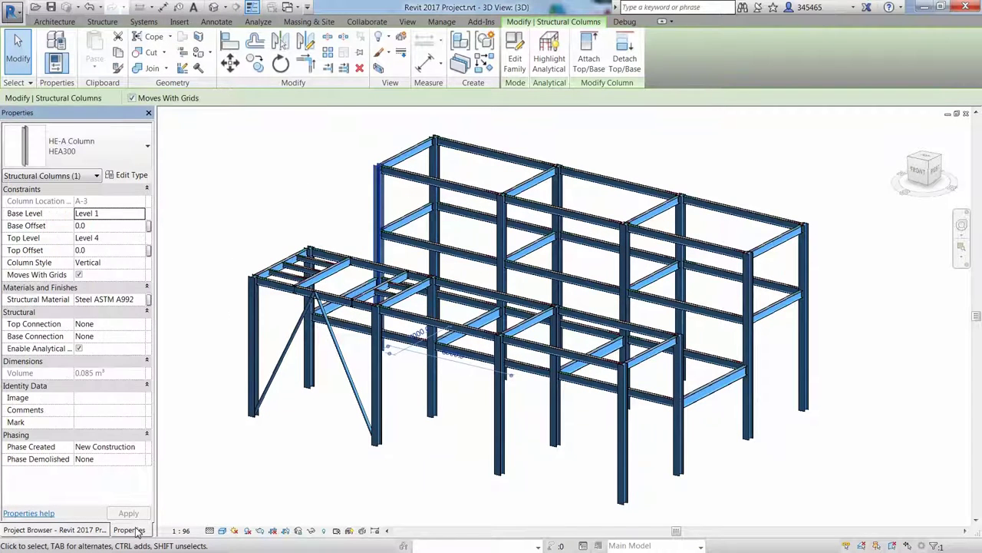
click(130, 175)
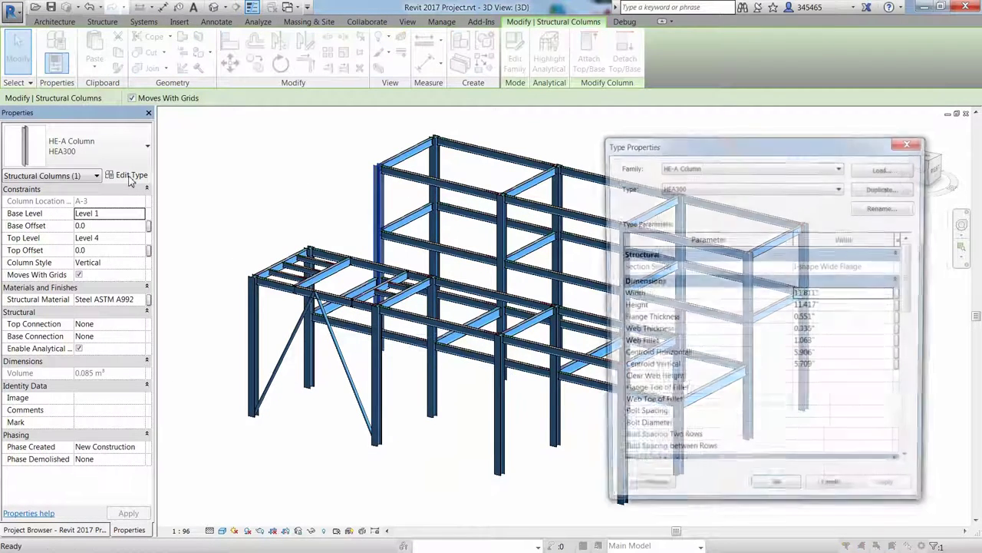
drag(909, 283, 909, 432)
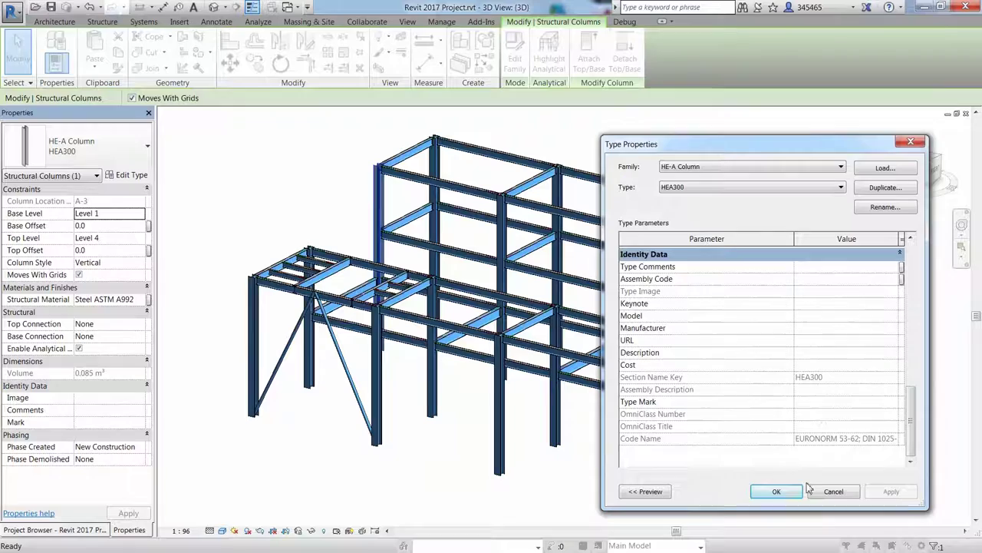
click(776, 491)
click(449, 134)
- Load the Baseplate, Knee of frame bolted with haunch, Apex Haunch, Clip angle and Shear plate structural connections into the project
scroll(449, 134, up, 5)
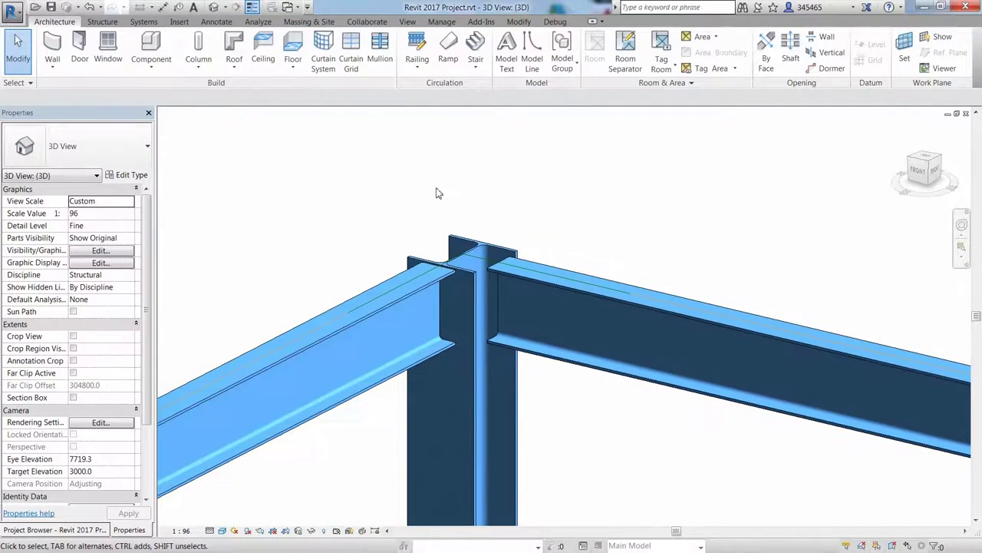
click(102, 23)
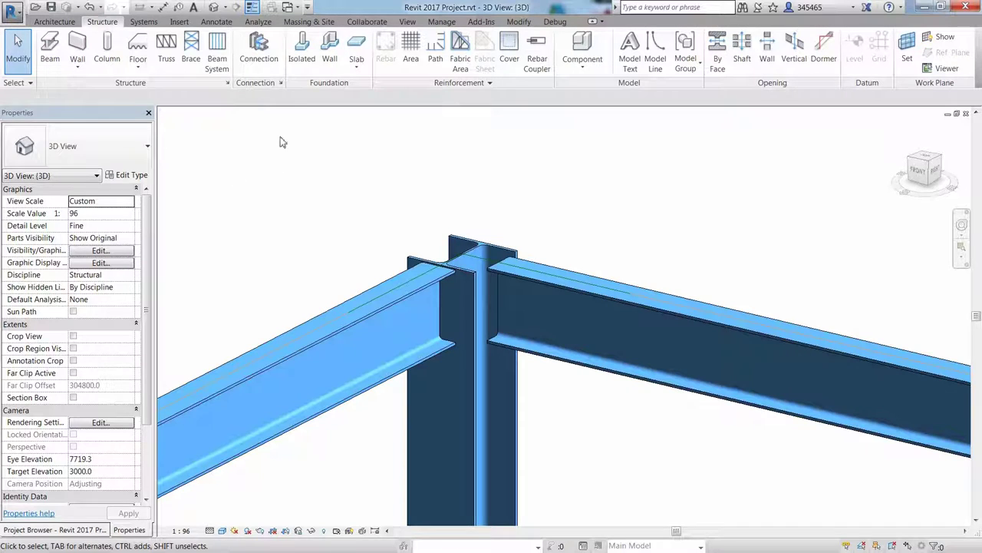
click(281, 84)
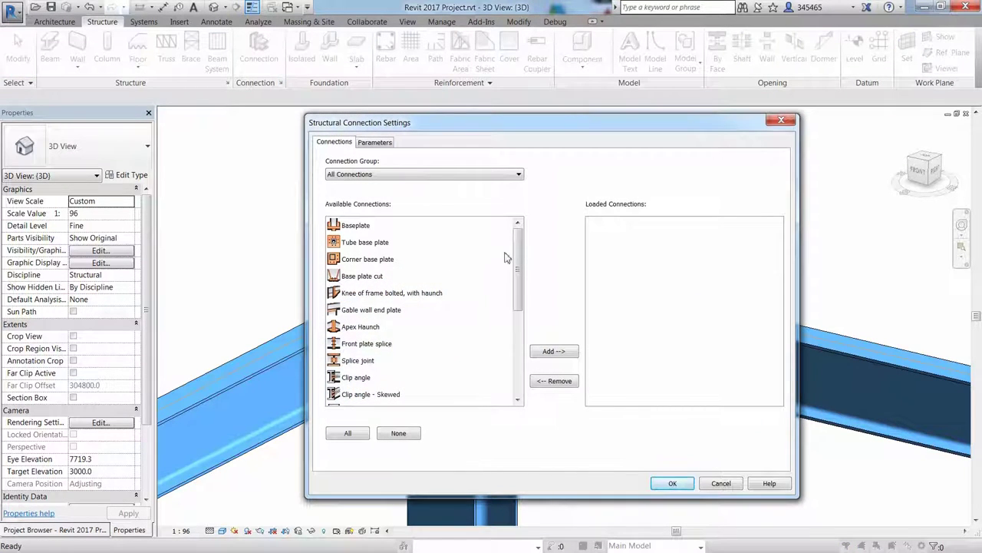
drag(519, 243, 508, 334)
scroll(507, 334, up, 4)
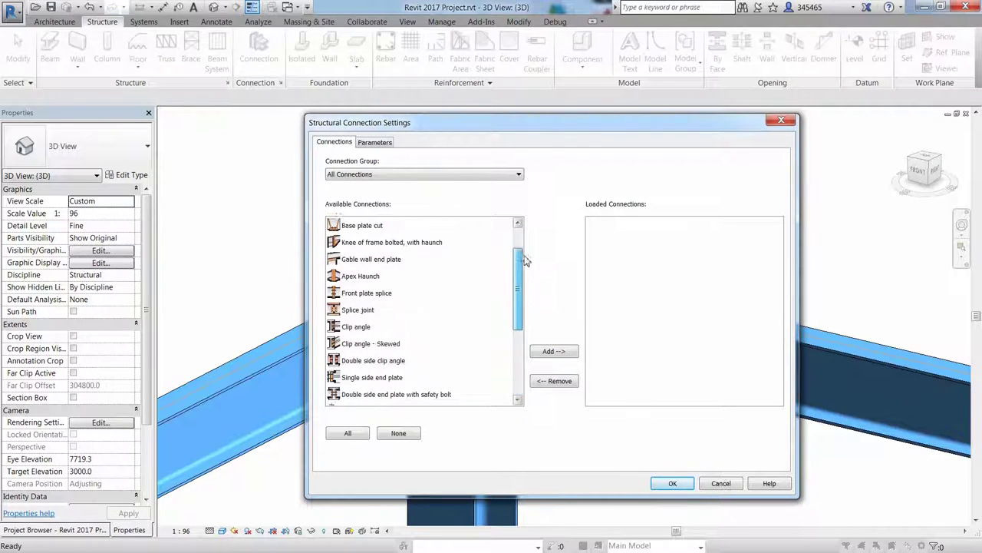
click(357, 226)
ctrl+click(415, 293)
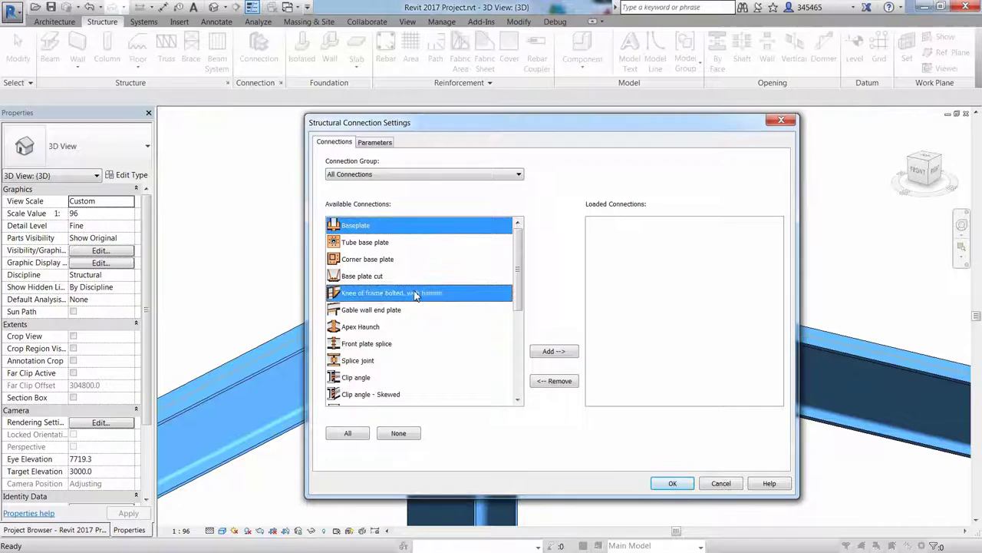
ctrl+click(369, 328)
ctrl+click(364, 376)
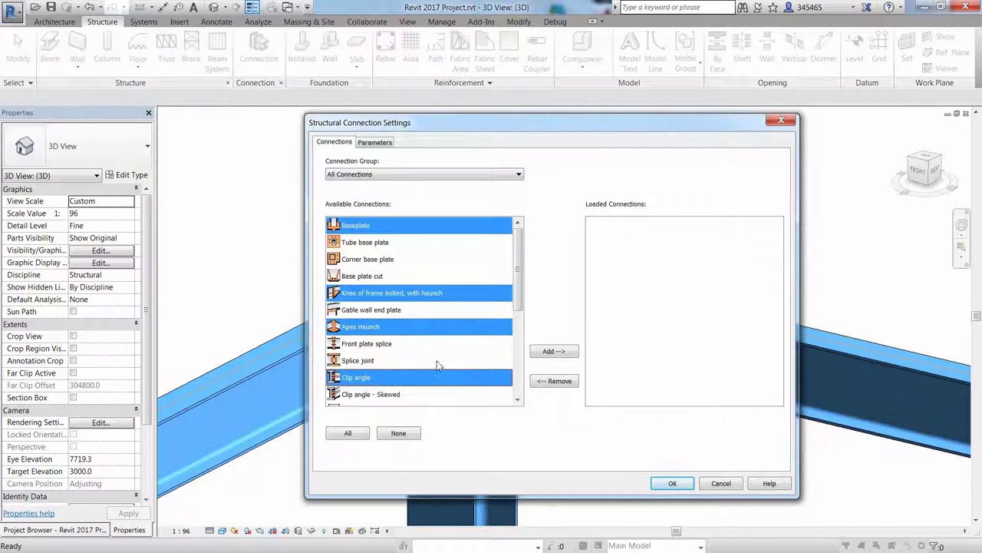
drag(518, 295, 514, 345)
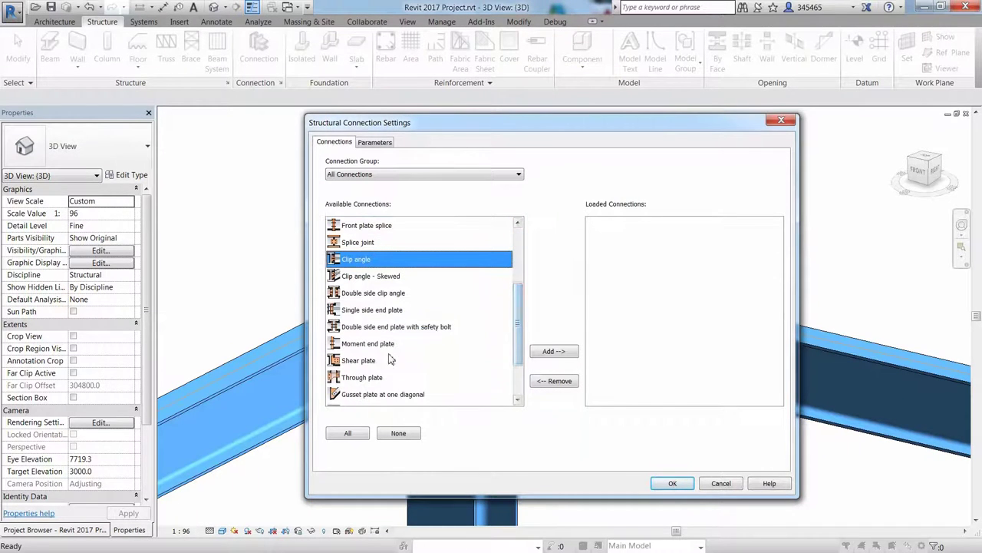
ctrl+click(459, 362)
click(555, 350)
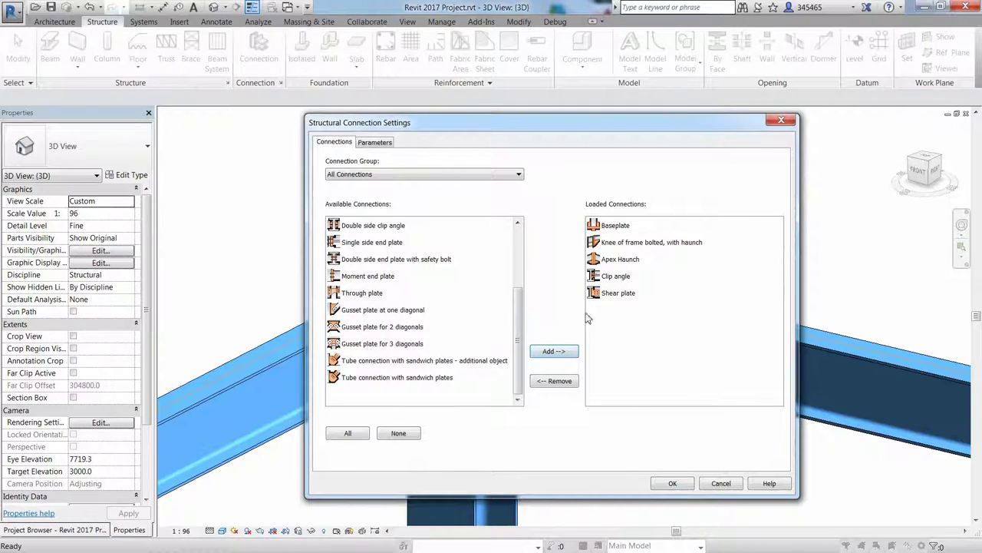
click(673, 482)
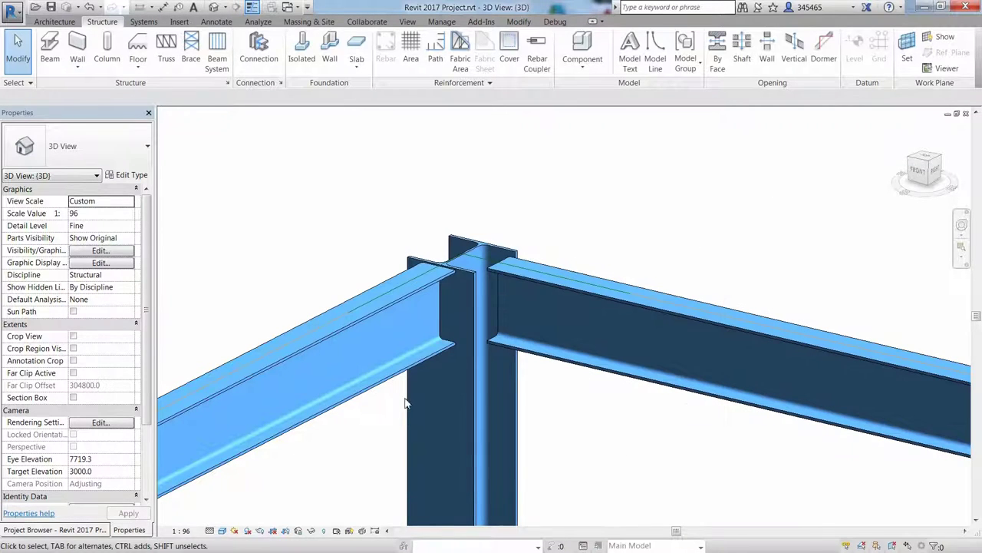
- Join the corner column and the lighter-shaded beam meeting its flange with a "Knee of frame bolted, with haunch" connection
click(408, 399)
ctrl+click(386, 381)
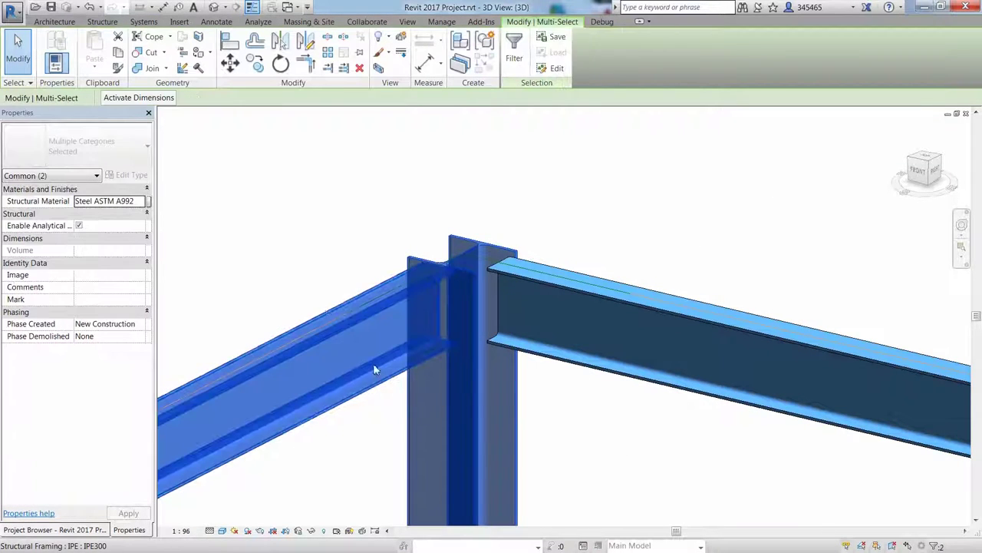
click(111, 23)
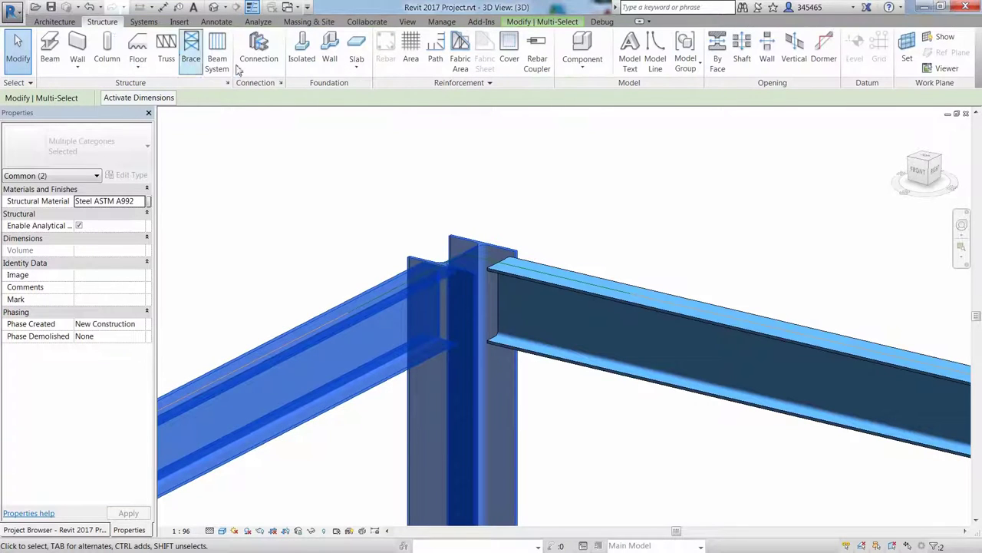
click(259, 53)
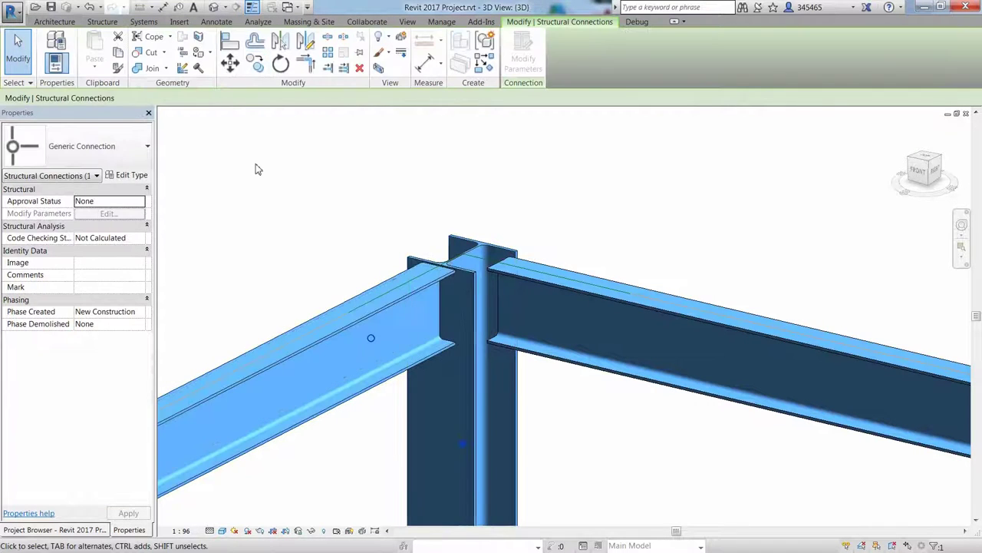
click(129, 162)
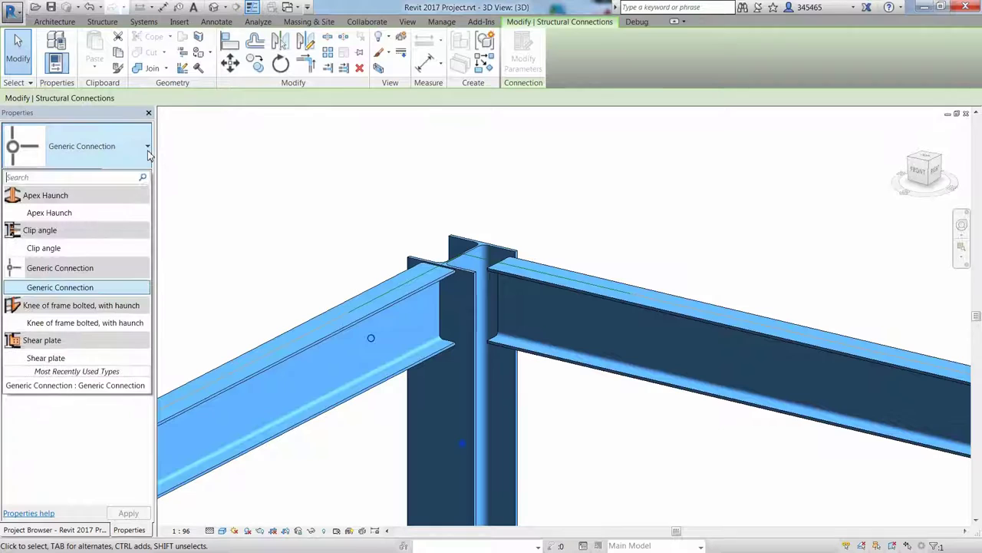
click(87, 323)
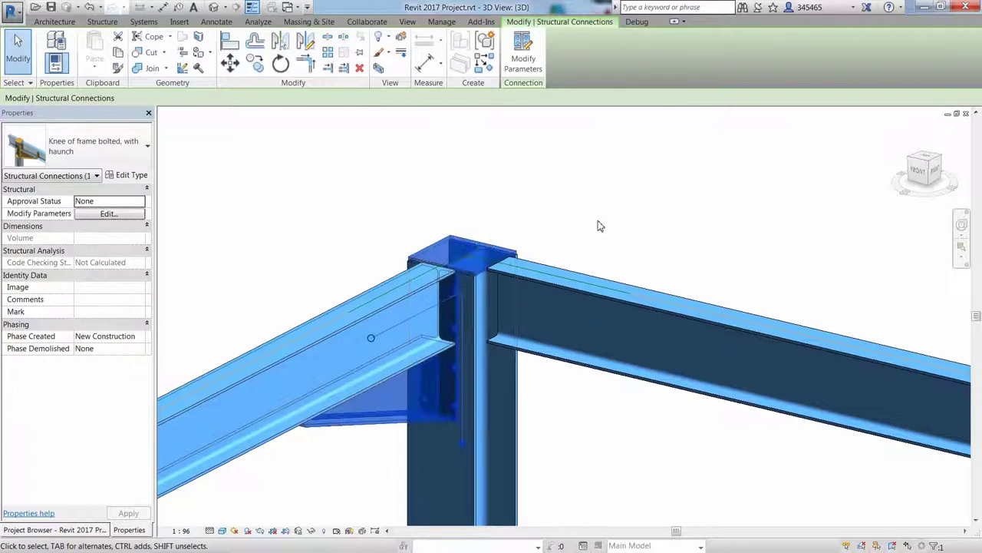
shift+middle_drag(600, 226, 636, 145)
click(730, 184)
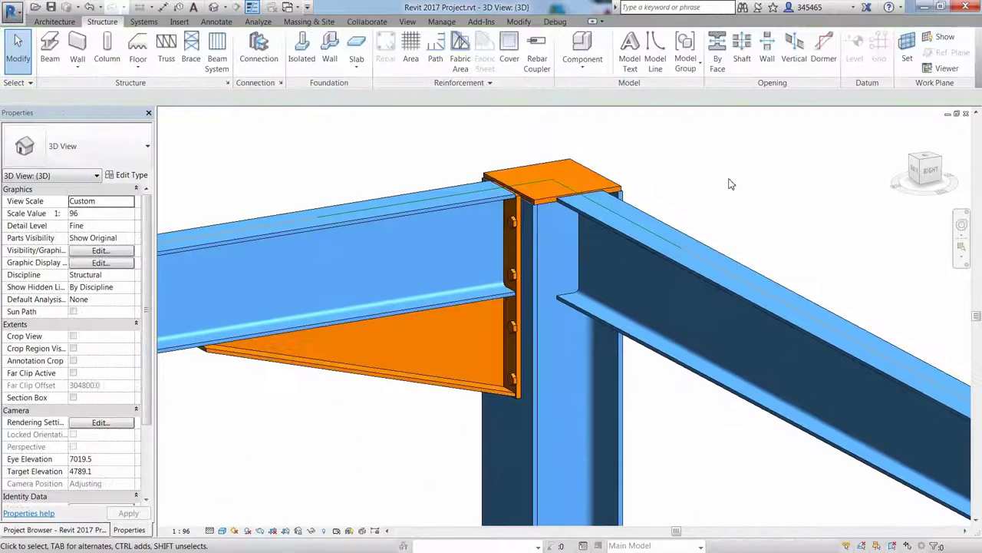
- Set the end plate width of the haunched knee connection to 250
click(535, 168)
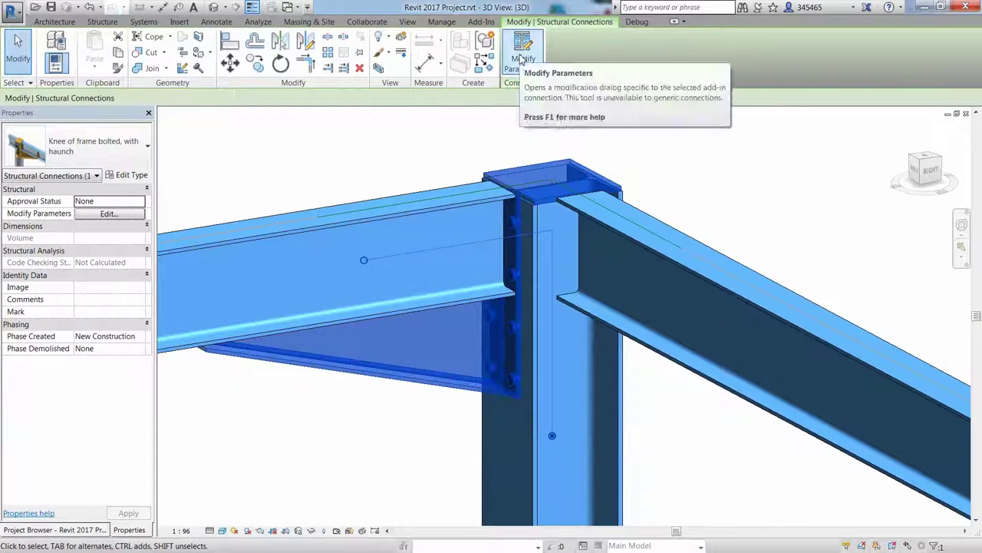
click(522, 60)
click(570, 374)
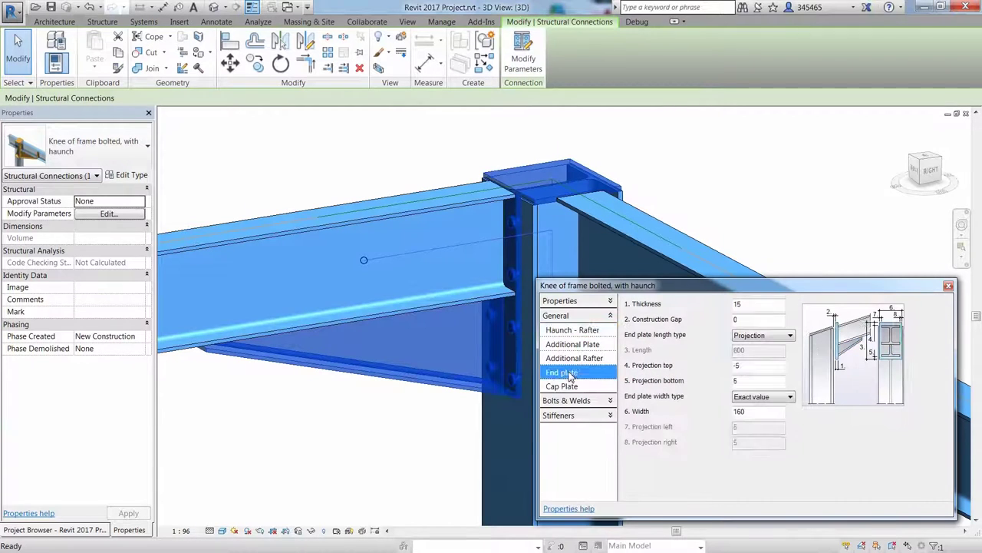
double_click(745, 411)
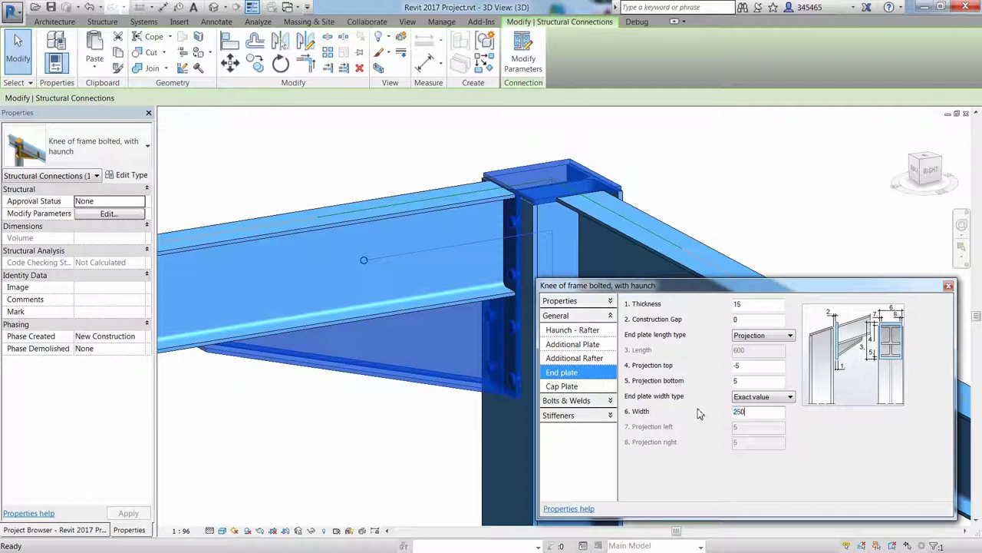
- Set Stiffener 3 and Stiffener 4 of the haunched knee connection to full
click(609, 415)
click(579, 362)
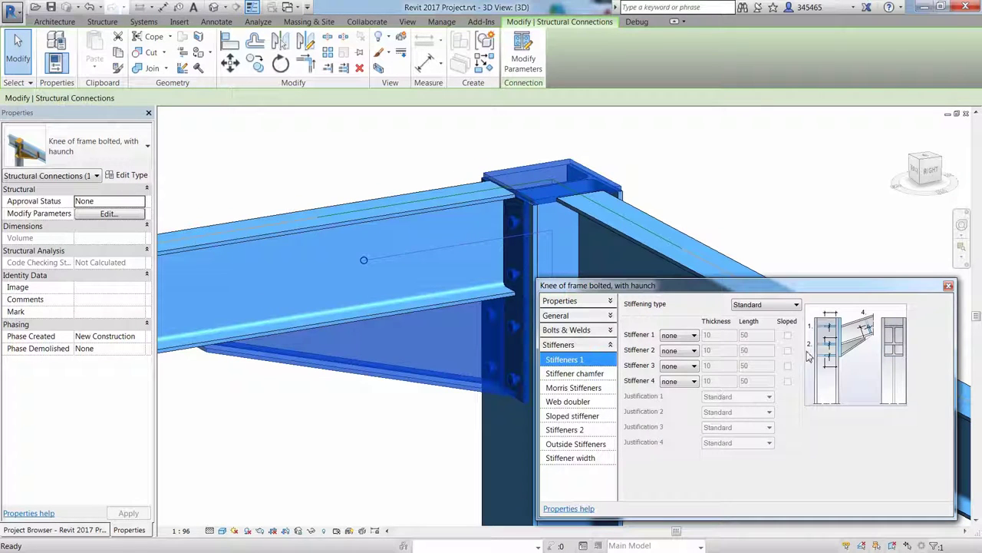
click(679, 365)
click(672, 384)
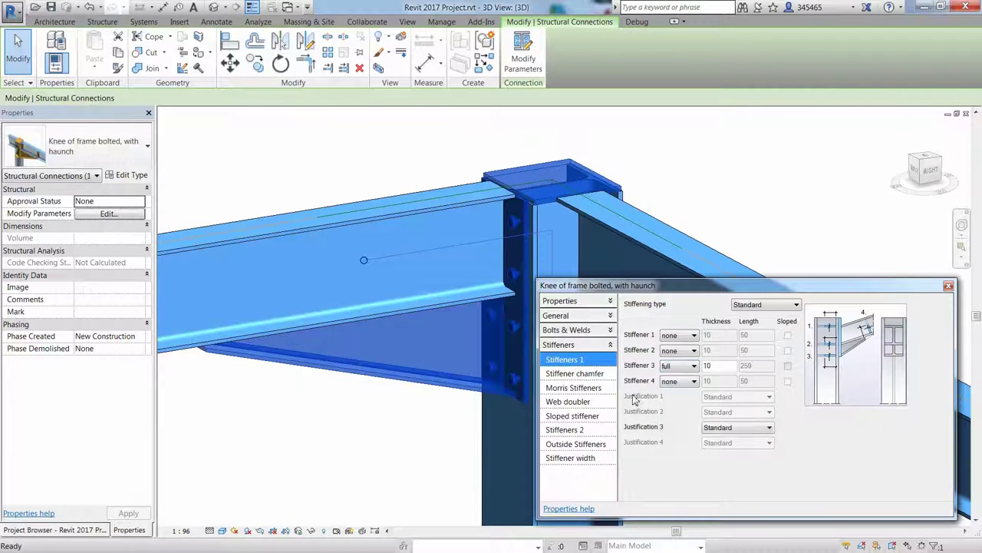
click(693, 381)
click(674, 399)
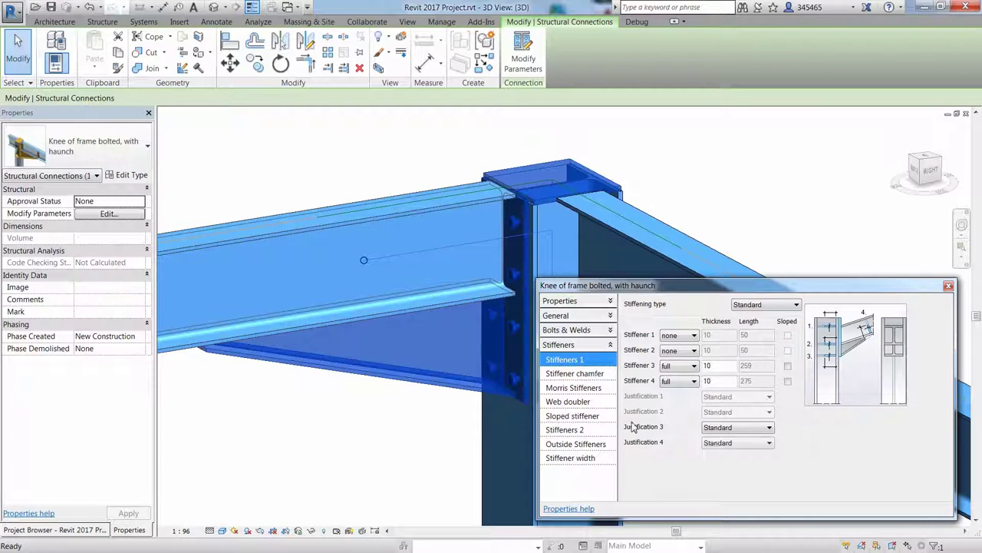
- Set the haunch length from the inner end plate face to 750 and finish editing the knee connection
click(611, 315)
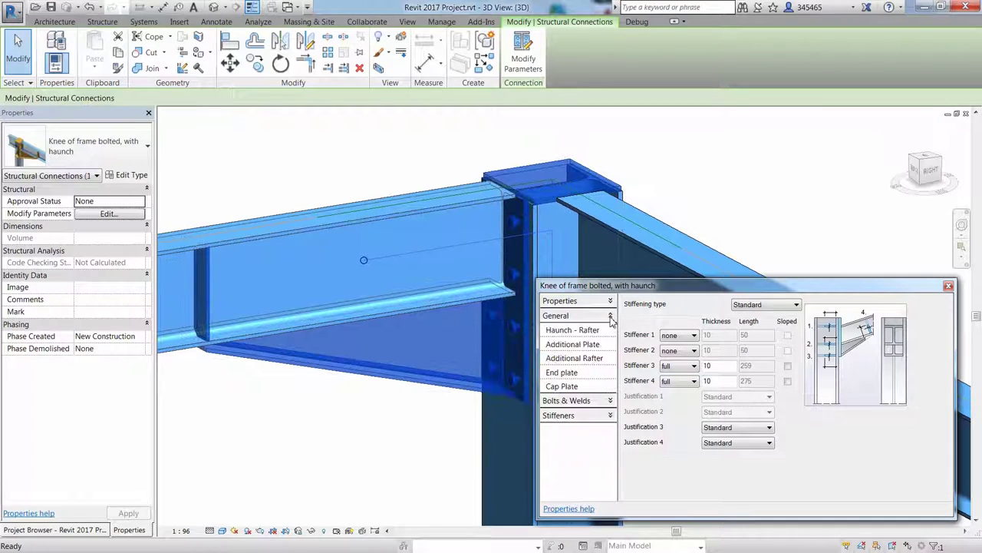
click(589, 331)
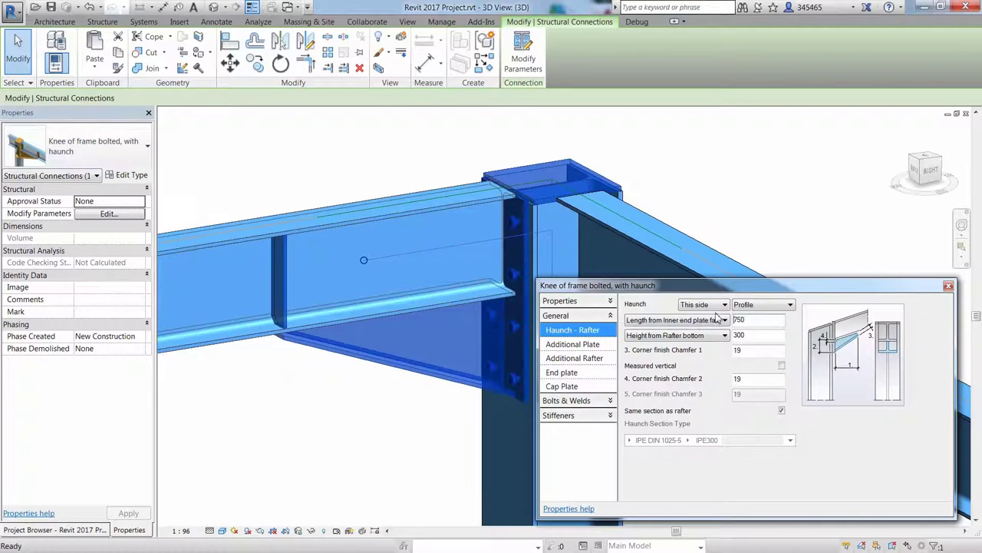
click(948, 287)
key(Escape)
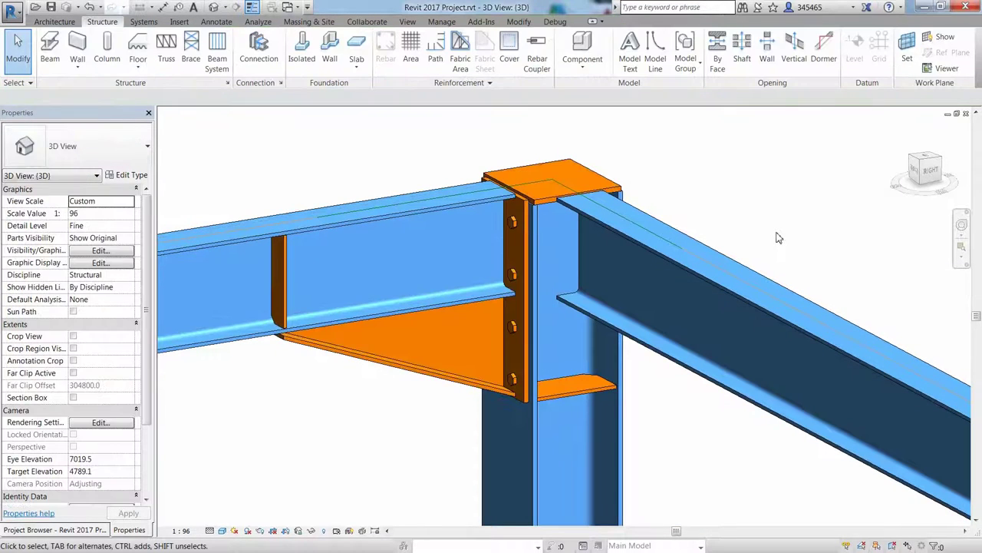
- Join the same corner column and the second beam, framing into its web, with a Shear plate connection
click(602, 445)
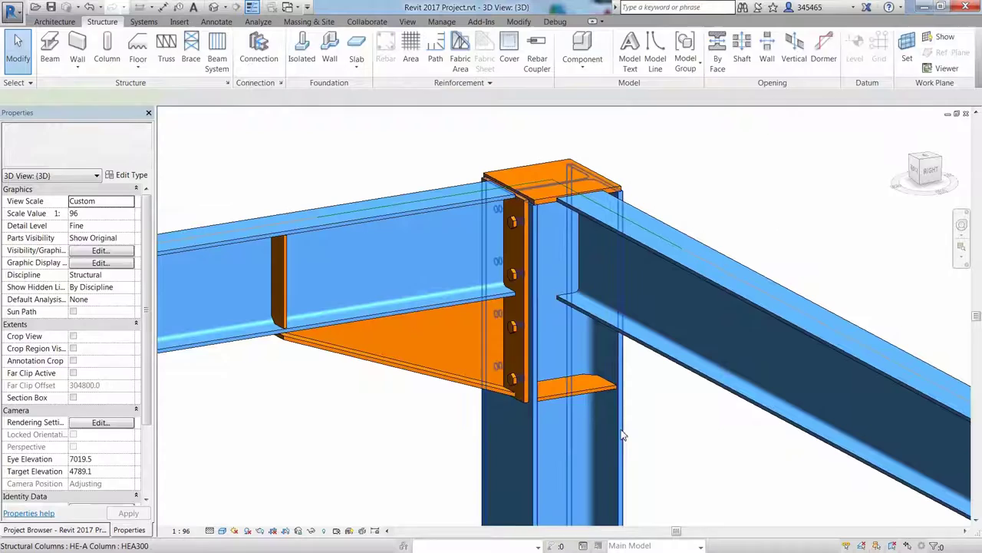
ctrl+click(669, 366)
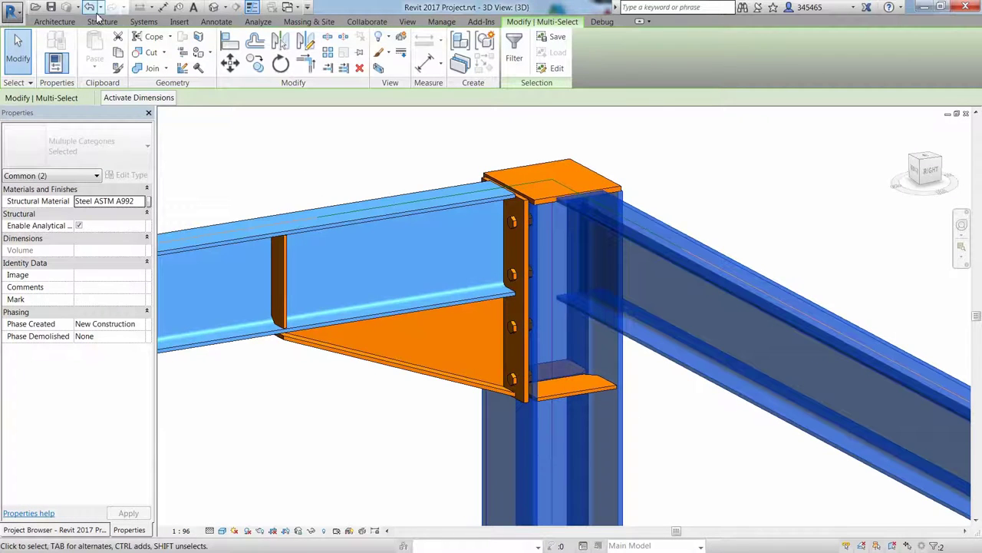
click(102, 22)
click(257, 54)
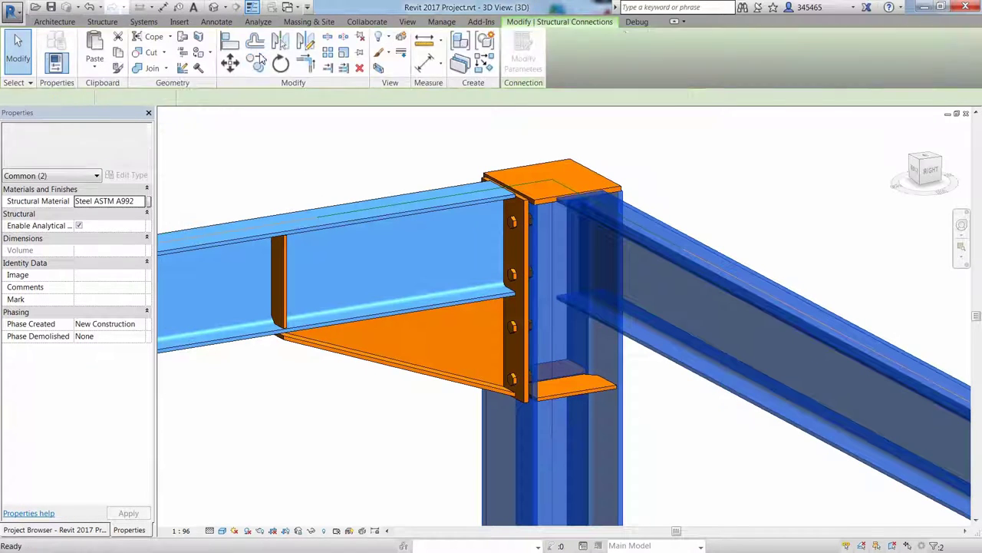
click(143, 159)
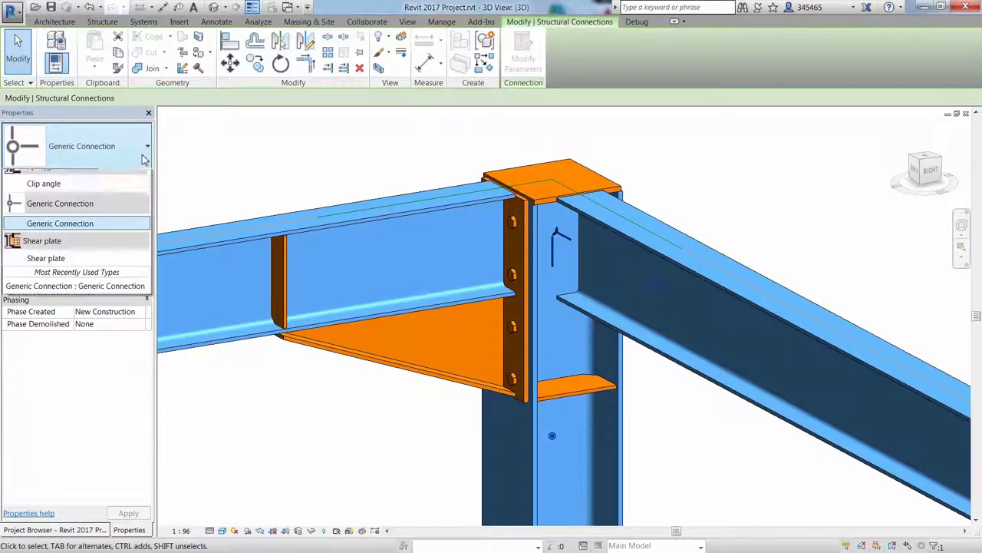
click(69, 289)
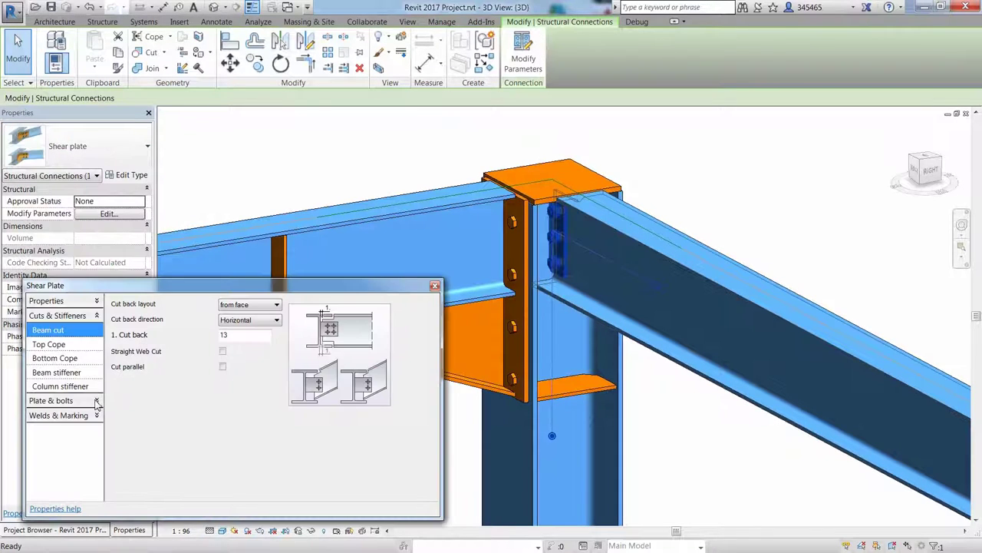
- Set the shear plate's Group 1 vertical bolts to 2 lines with an intermediate distance of 140 and finish editing
click(96, 400)
click(77, 404)
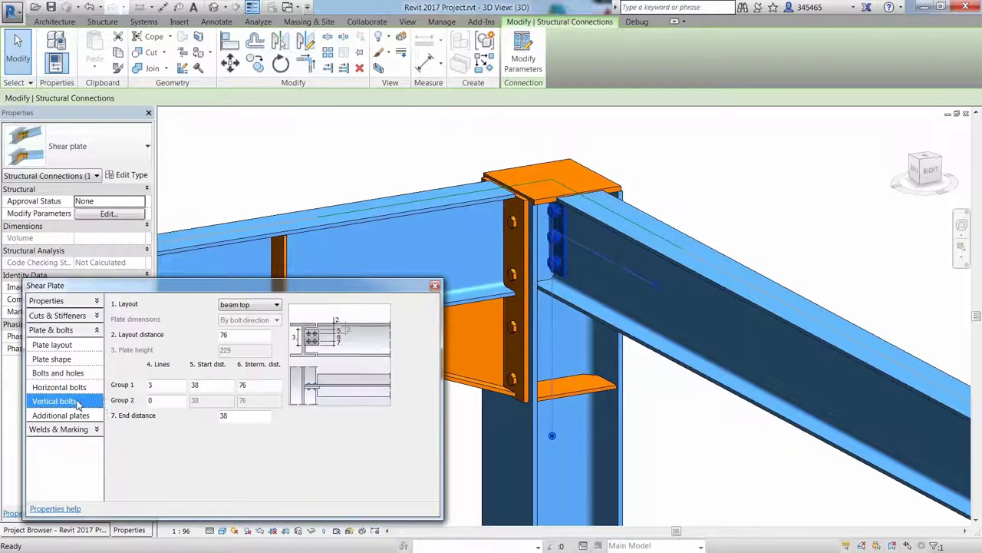
double_click(163, 385)
text(2)
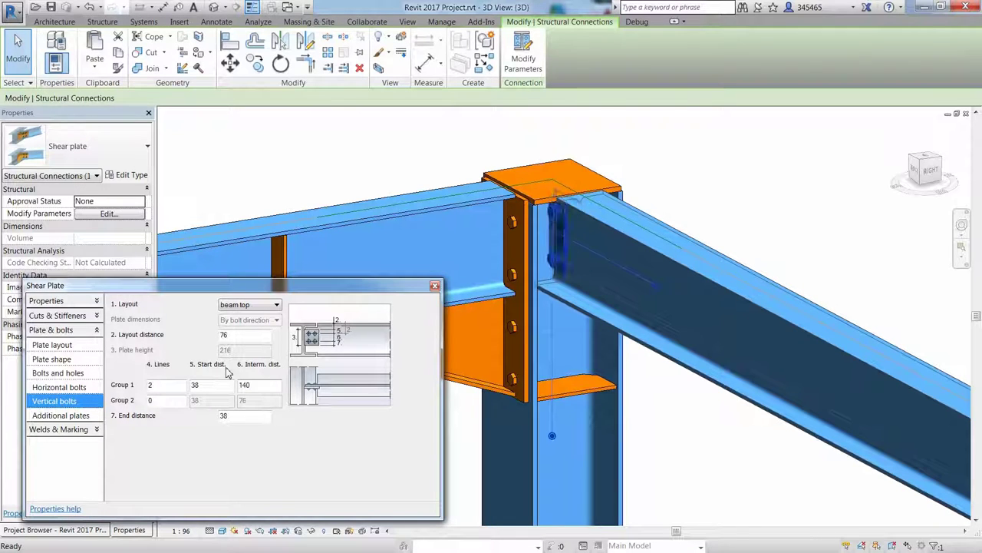
click(435, 288)
click(402, 431)
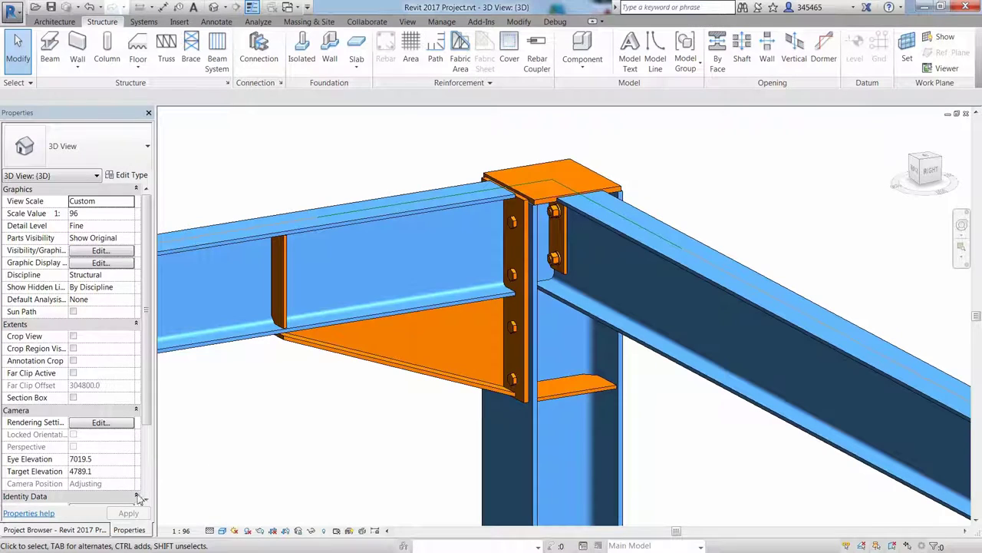
- Open the Level 4 structural plan and set its detail level to Fine
click(88, 530)
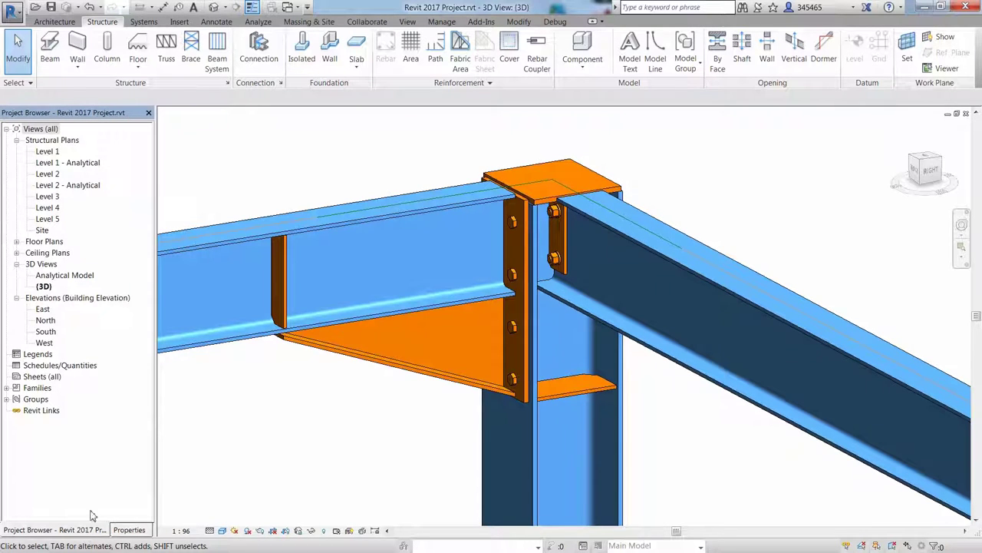
double_click(52, 209)
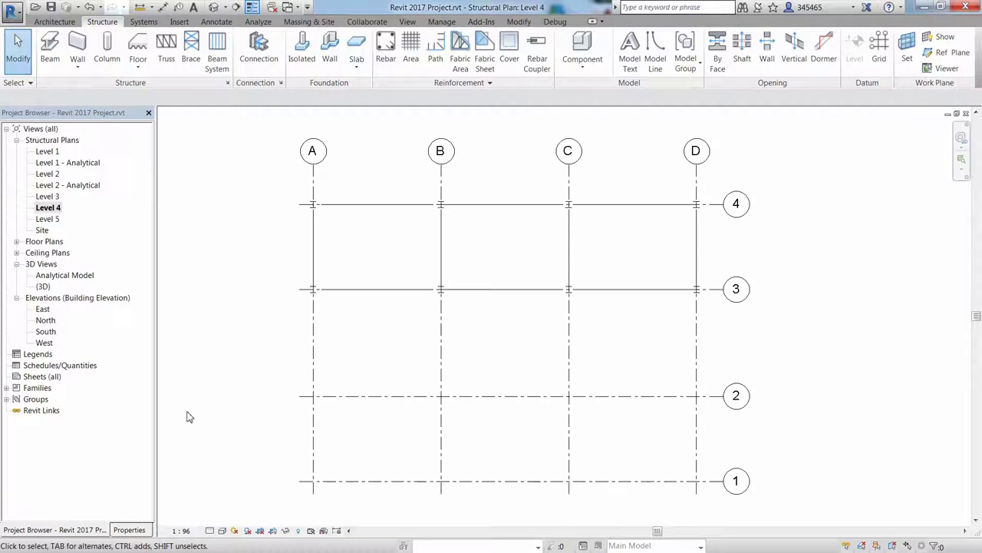
click(208, 530)
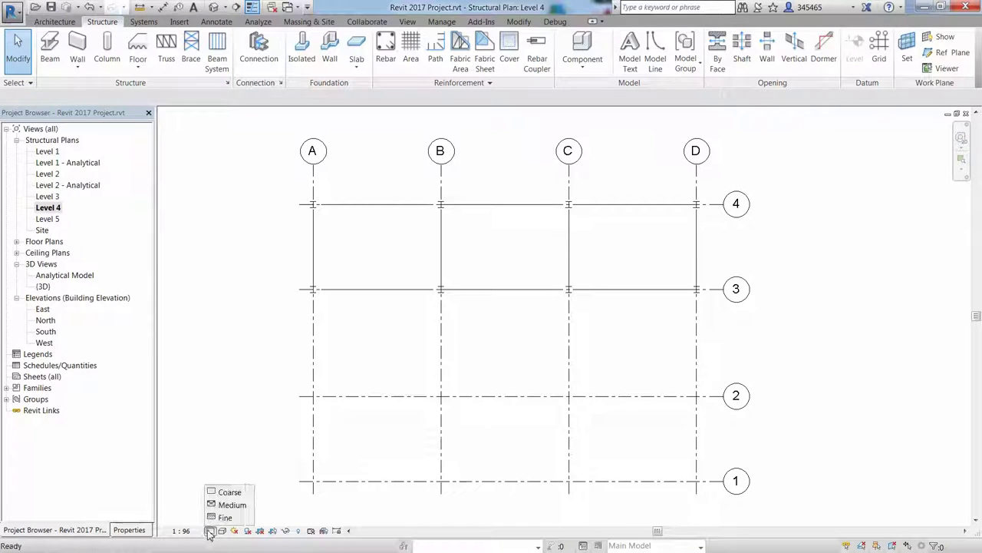
click(225, 517)
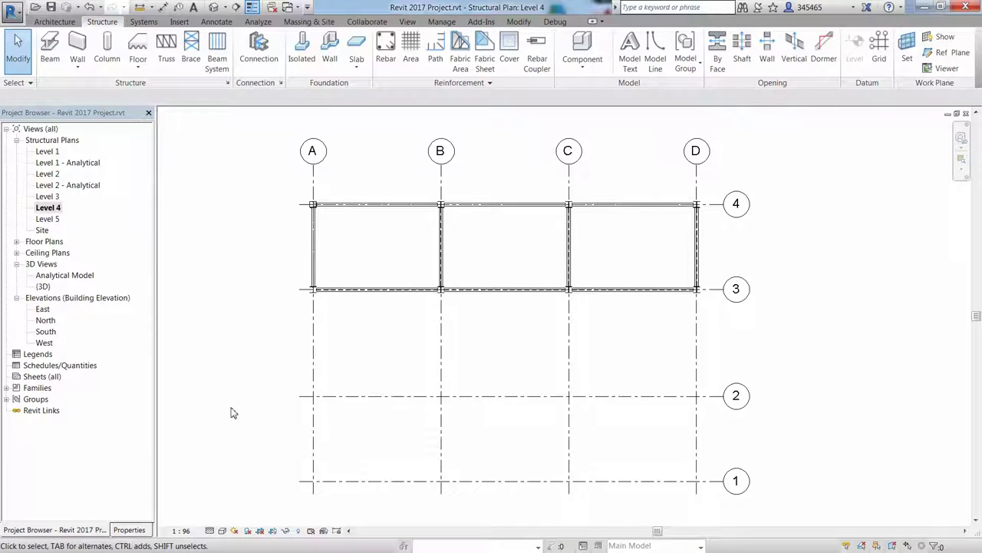
- Mirror a copy of the haunched knee connection from column A-4 to column A-3 about a horizontal axis through the connecting beam's midpoint
scroll(256, 202, up, 5)
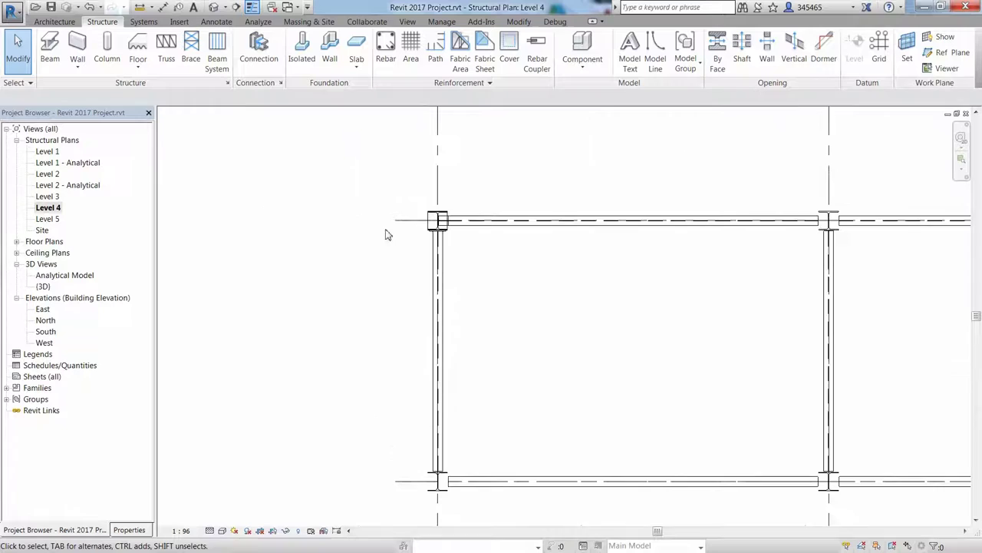
click(392, 219)
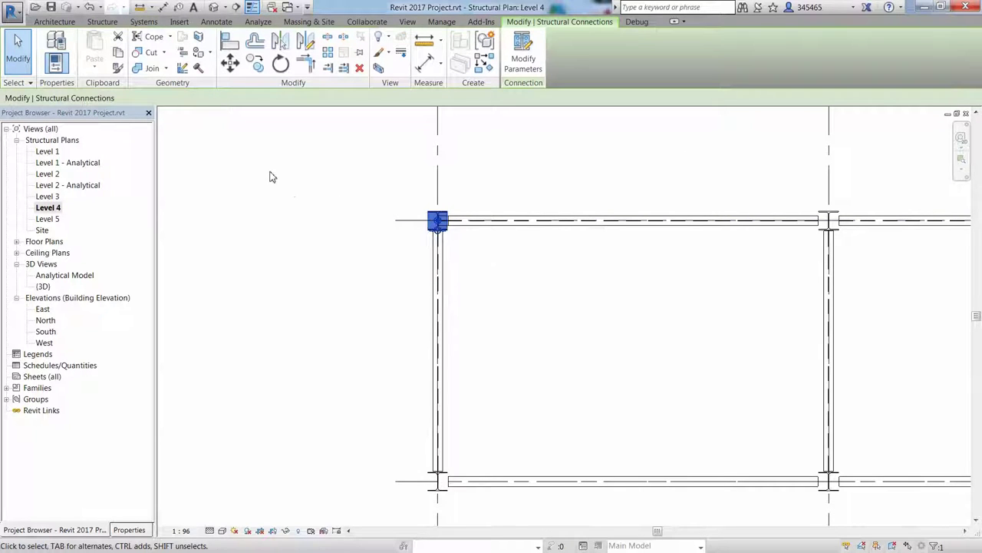
click(309, 44)
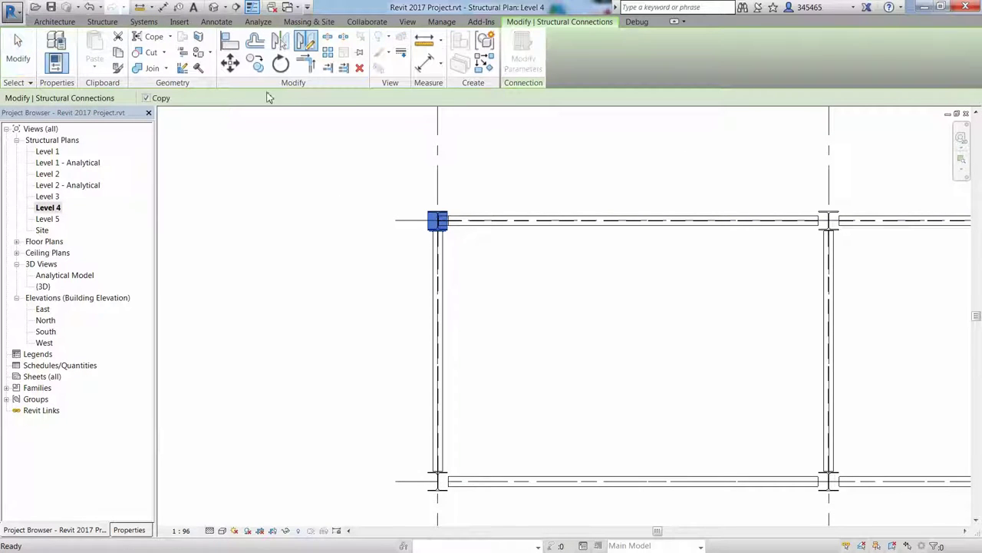
click(436, 351)
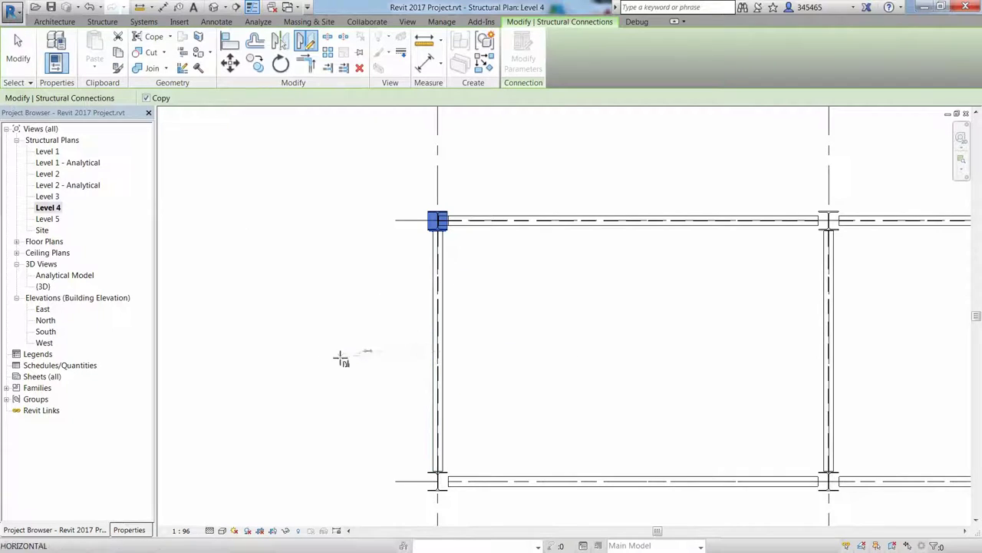
click(331, 352)
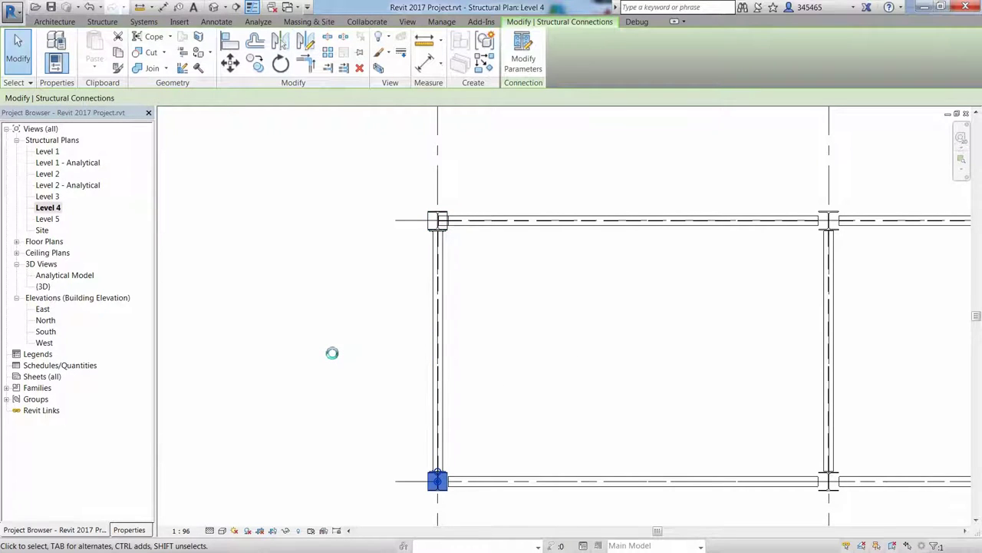
click(380, 354)
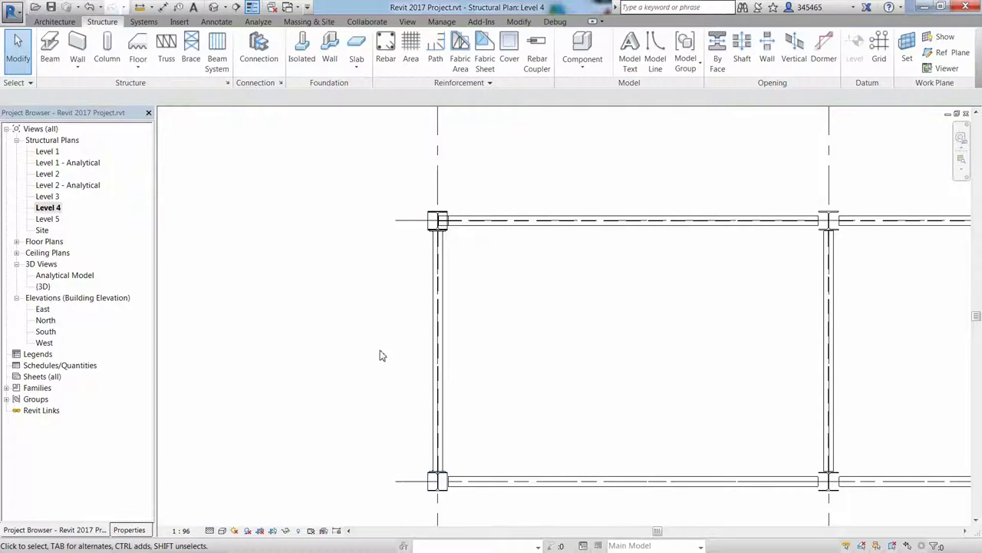
- Copy both knee connections on grid A to the matching columns on grids B, C and D using multiple copy
click(427, 233)
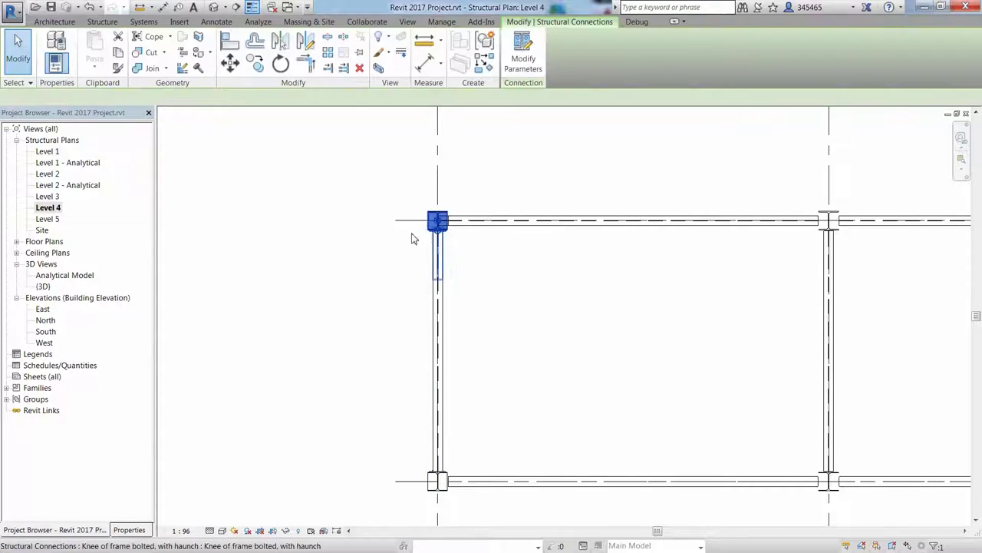
ctrl+click(436, 478)
scroll(626, 341, down, 2)
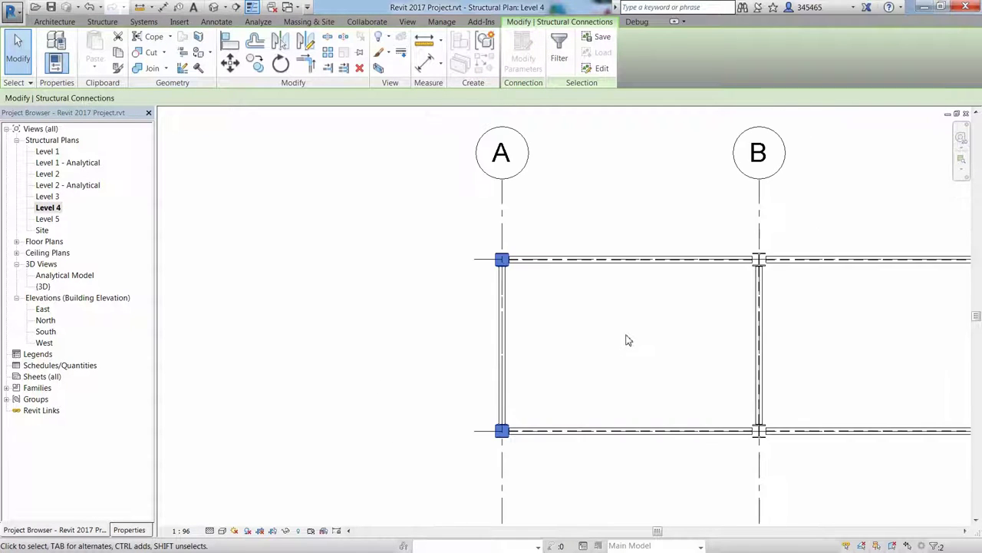
middle_drag(625, 337, 361, 355)
click(256, 63)
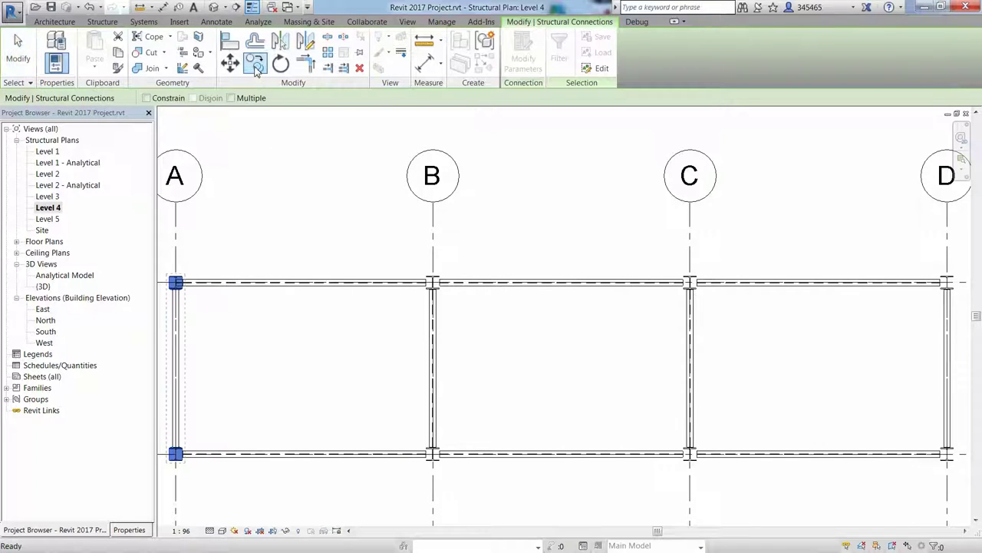
click(232, 99)
click(176, 203)
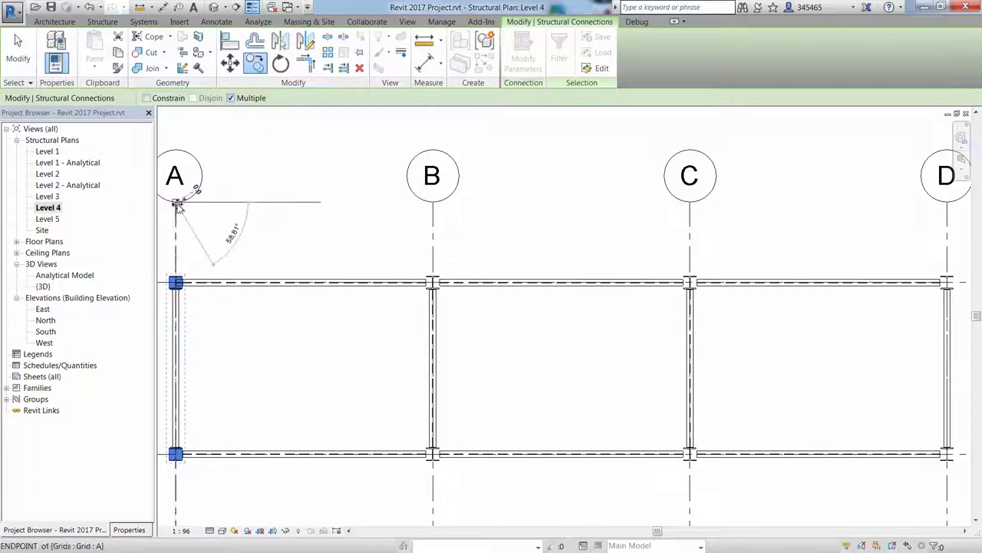
click(433, 203)
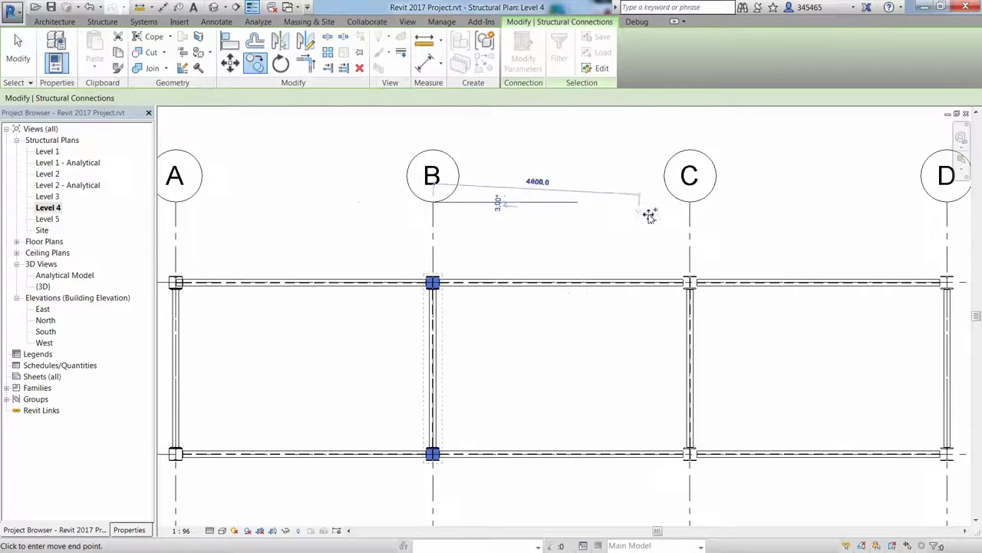
click(690, 203)
click(947, 203)
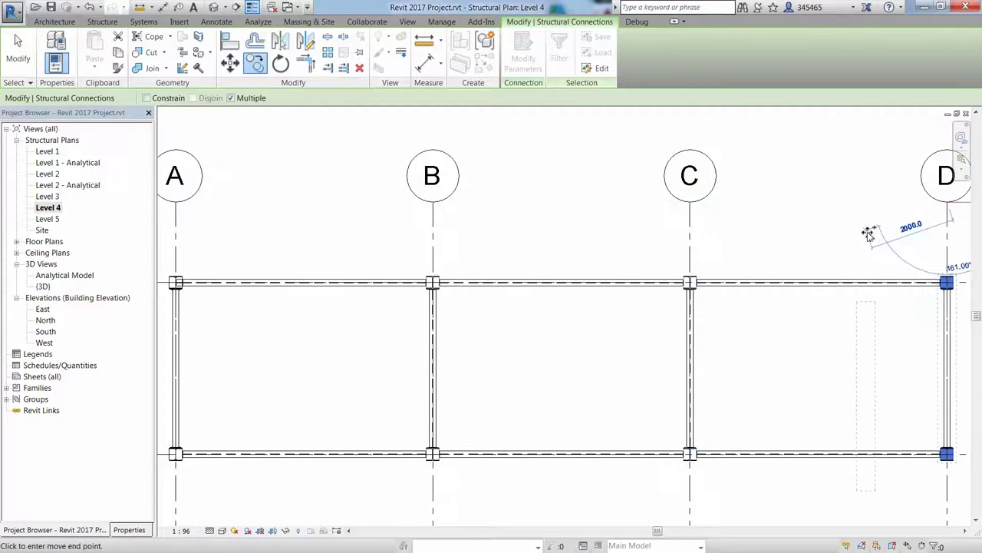
key(Escape)
- In the 3D view, set the haunch length of the knee connection at column B-4 to 1400 from the inner end plate face
click(214, 7)
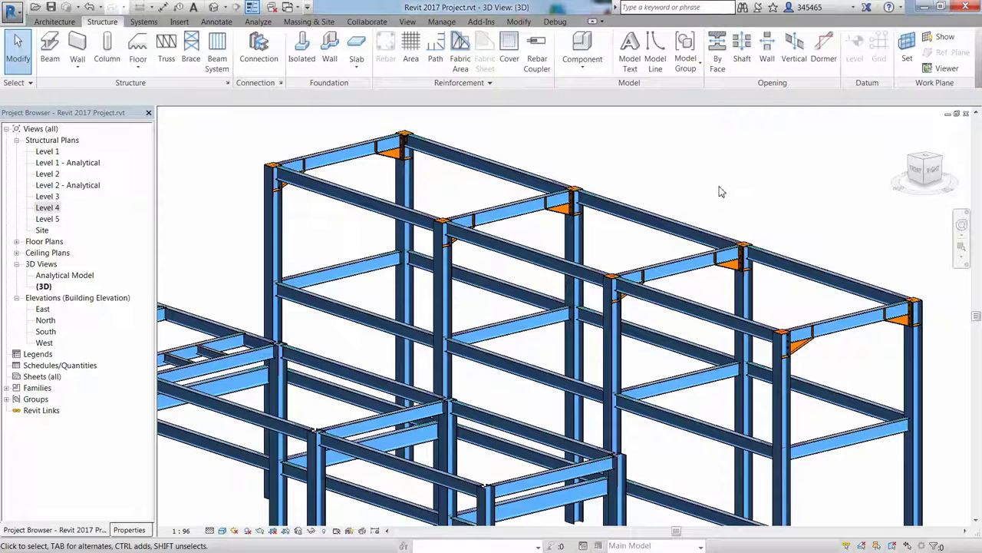
click(558, 209)
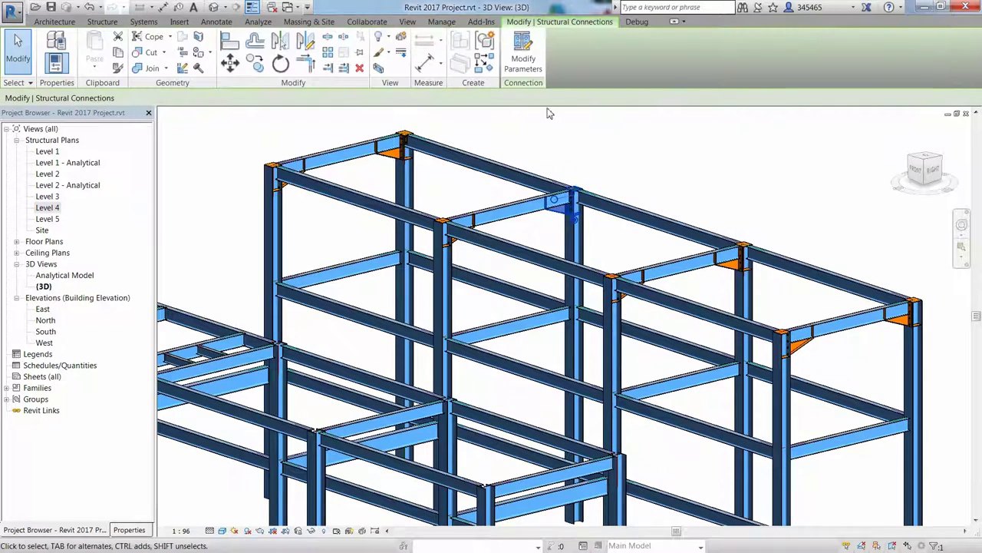
click(527, 64)
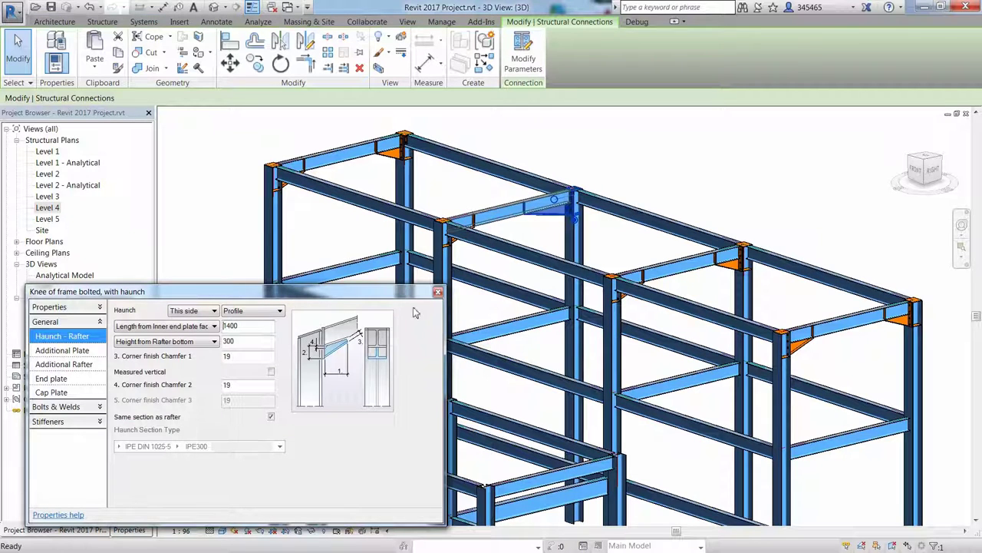
click(439, 293)
click(614, 244)
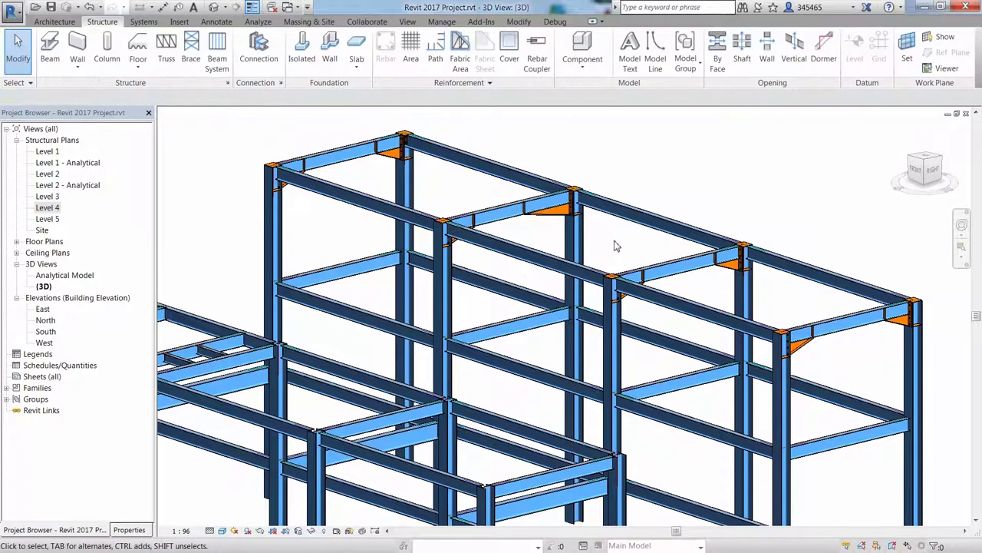
- Add a Baseplate connection to the foot of the column that meets the diagonal brace
scroll(620, 245, down, 4)
scroll(253, 368, up, 8)
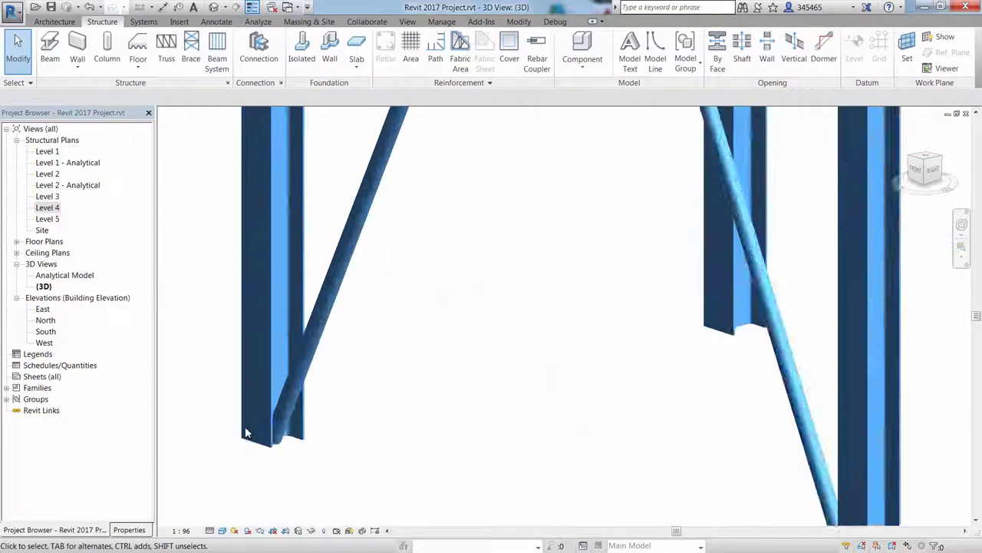
click(241, 169)
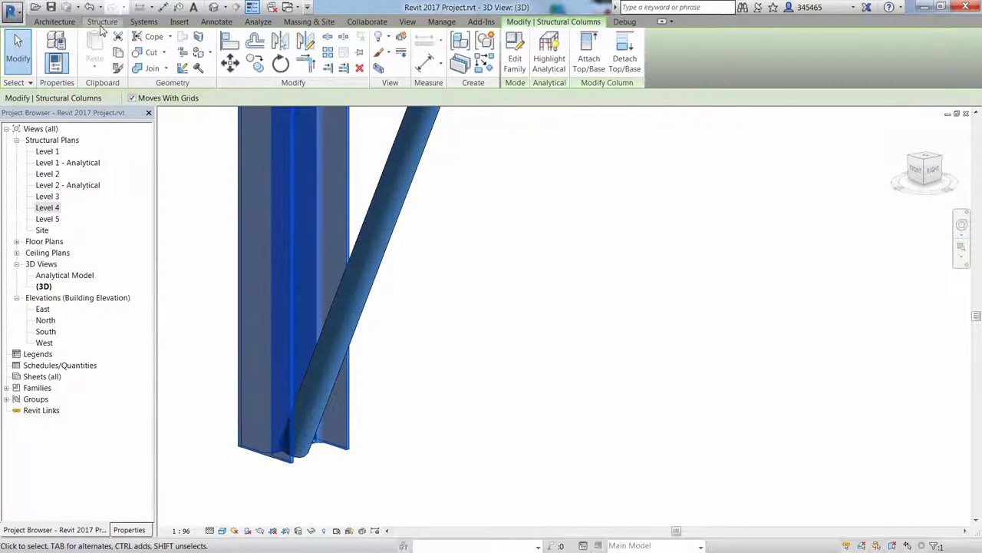
click(102, 21)
click(258, 53)
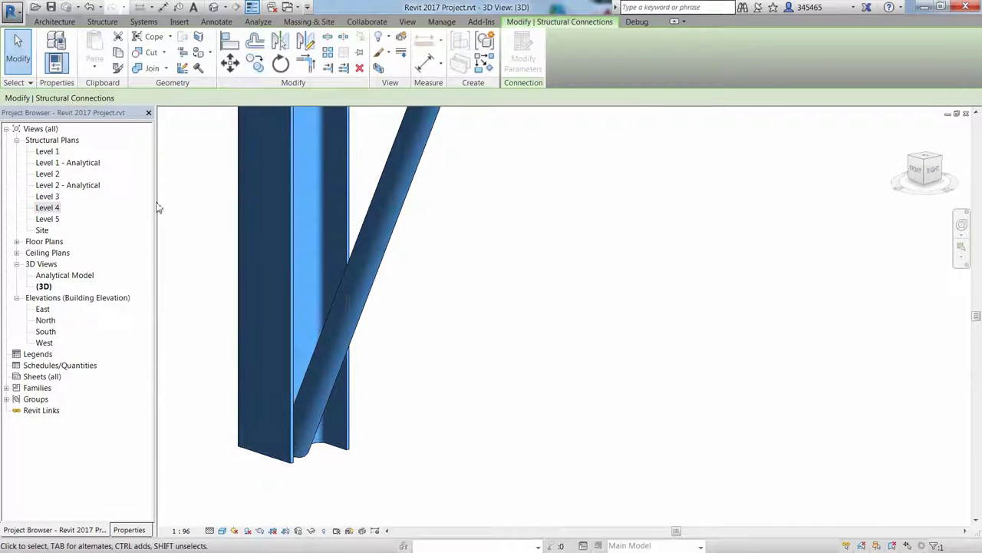
click(129, 530)
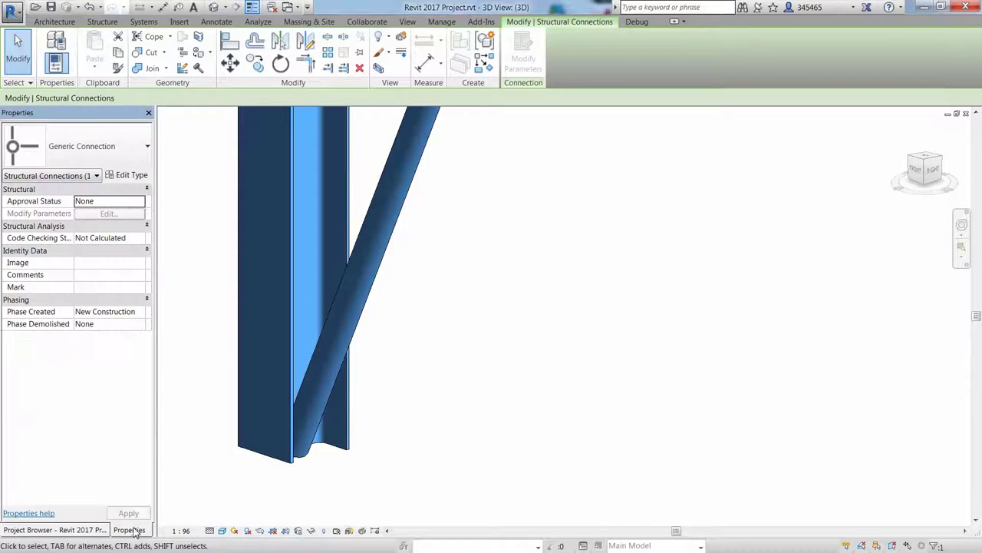
click(146, 150)
click(49, 215)
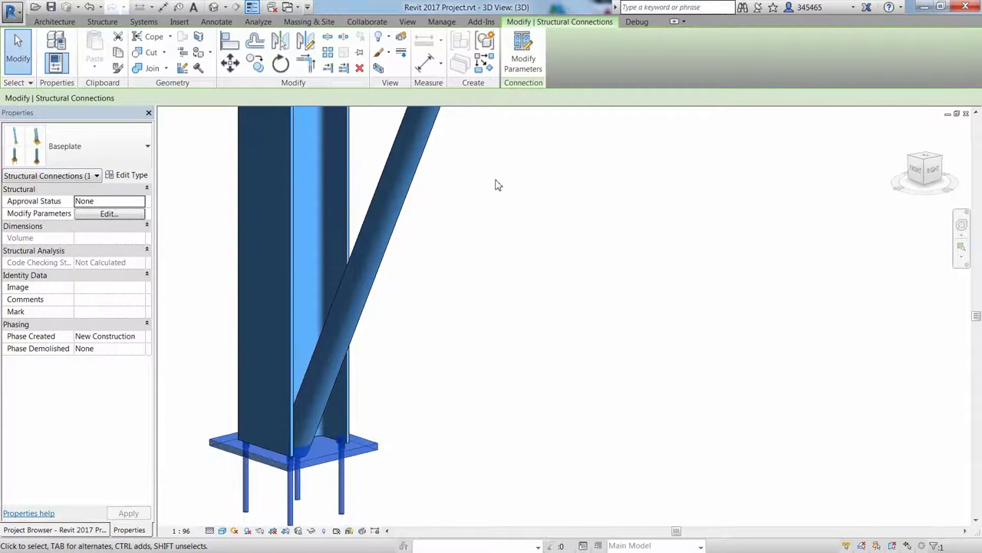
- Set all base plate projections to 150 and the anchor intermediate distances to 450 parallel to the web and 350 parallel to the flange
click(523, 61)
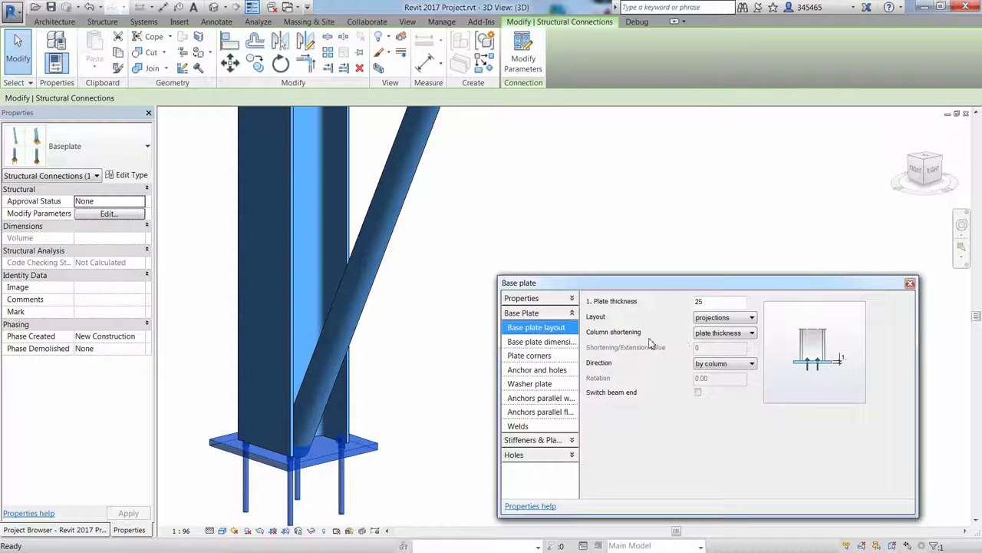
click(556, 343)
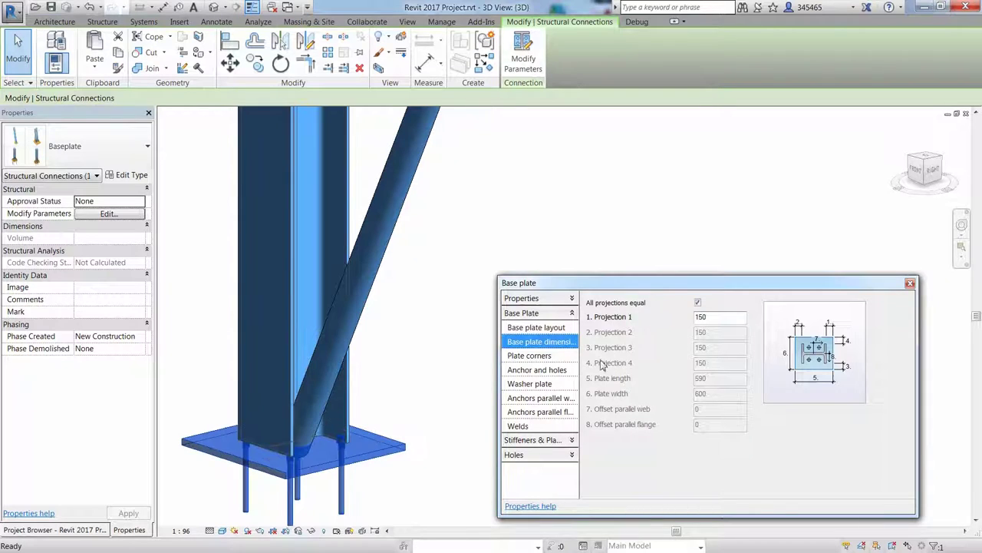
click(541, 397)
double_click(716, 319)
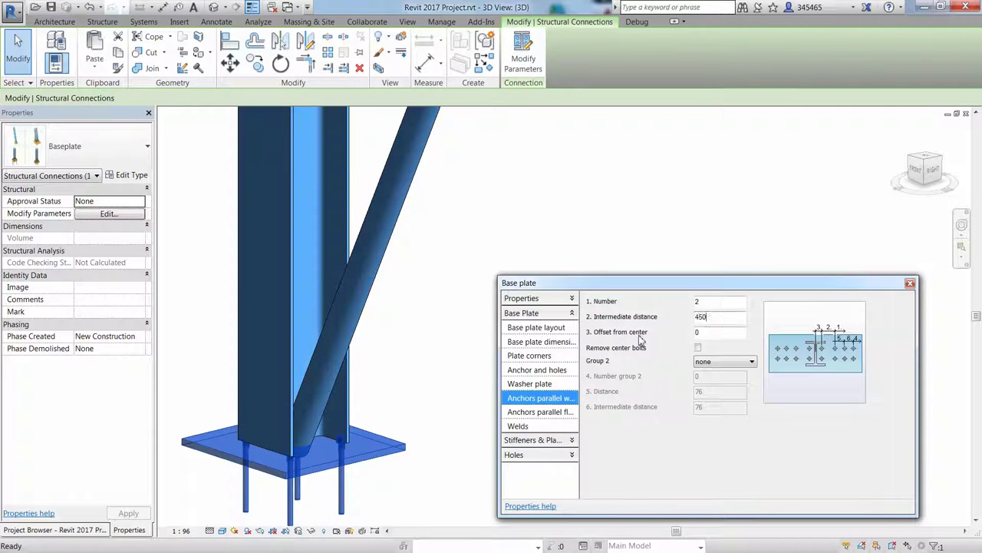
click(541, 412)
double_click(714, 318)
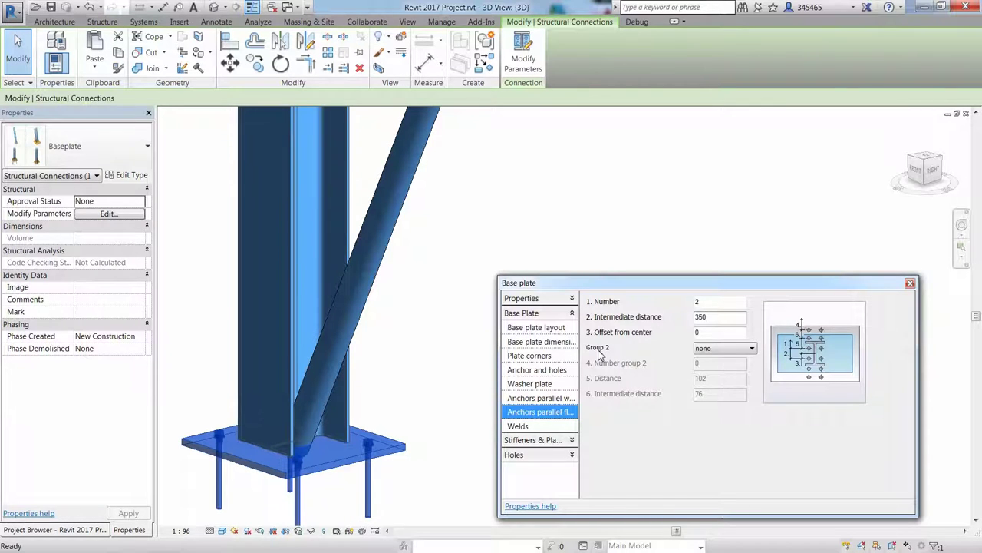
- Change the base plate's anchor type to German J-Anchor
click(560, 372)
click(674, 318)
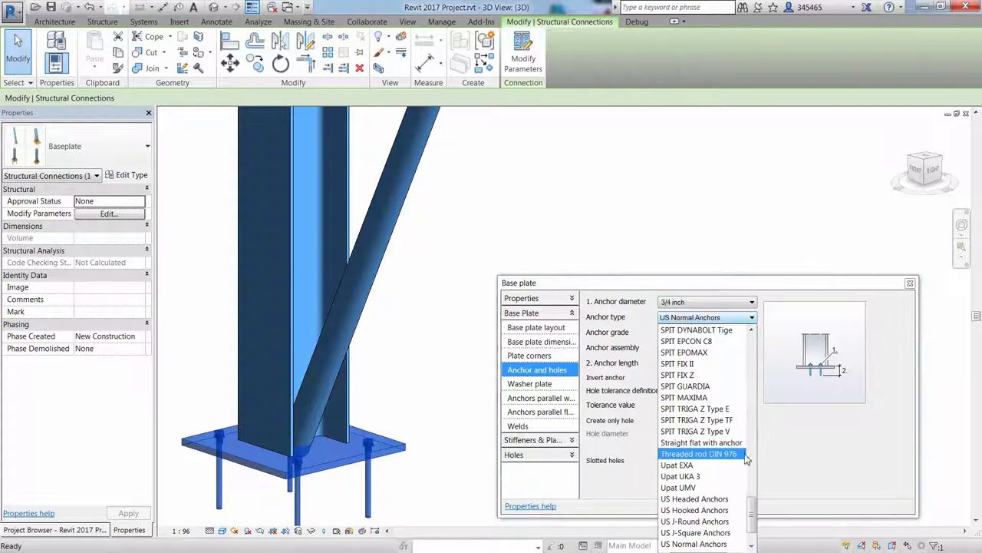
drag(756, 511, 758, 362)
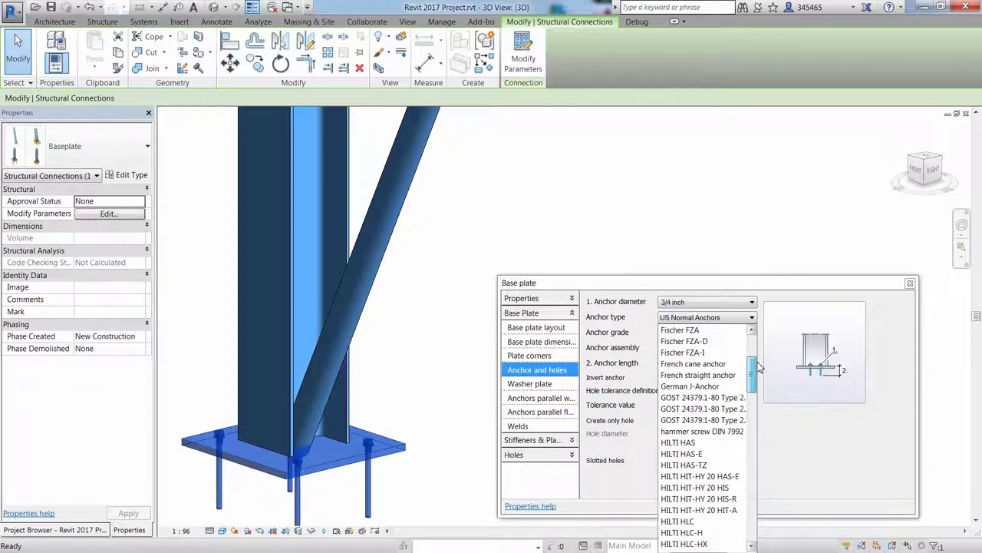
click(690, 385)
click(460, 364)
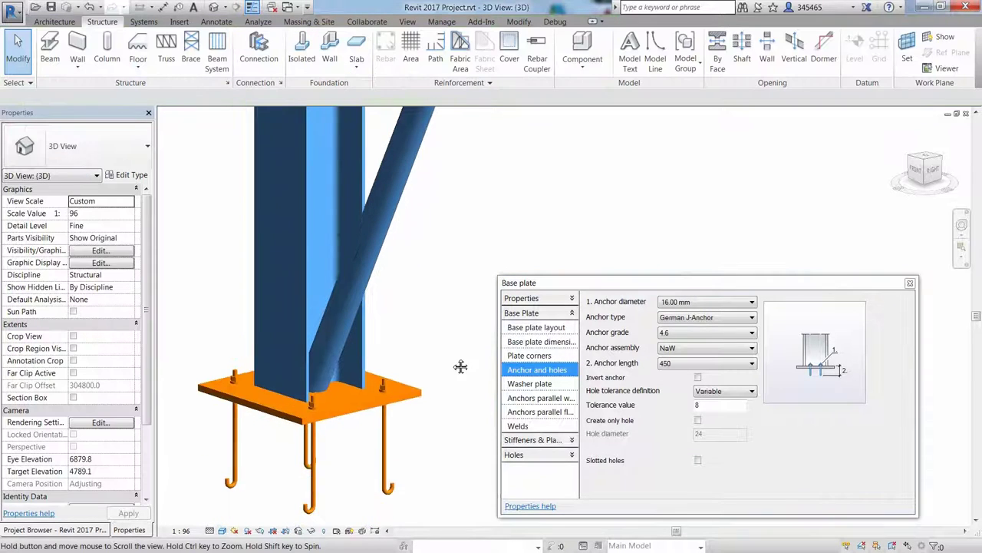
- Set the J-anchors to a 20.00 mm diameter and a length of 550, and finish editing the base plate
click(680, 305)
click(688, 325)
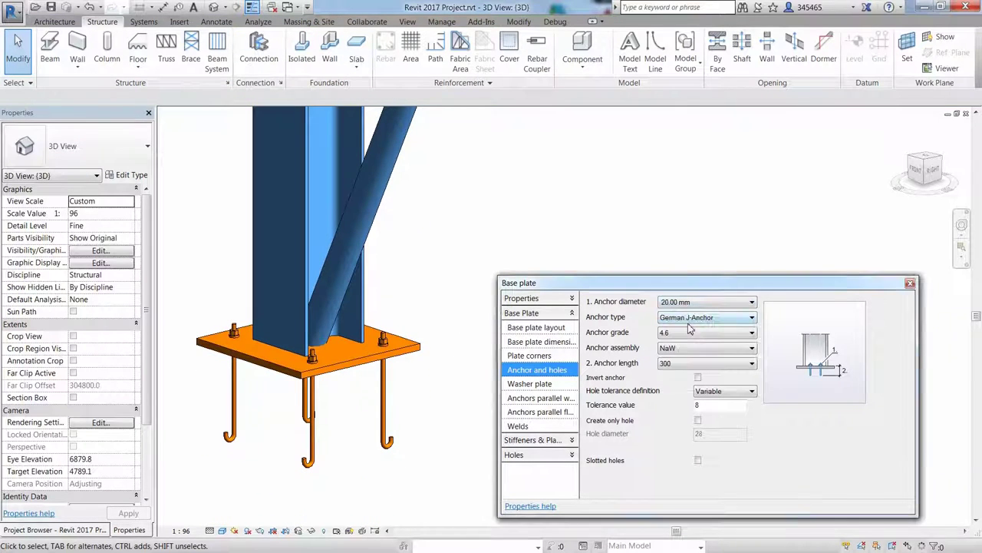
click(675, 363)
click(691, 446)
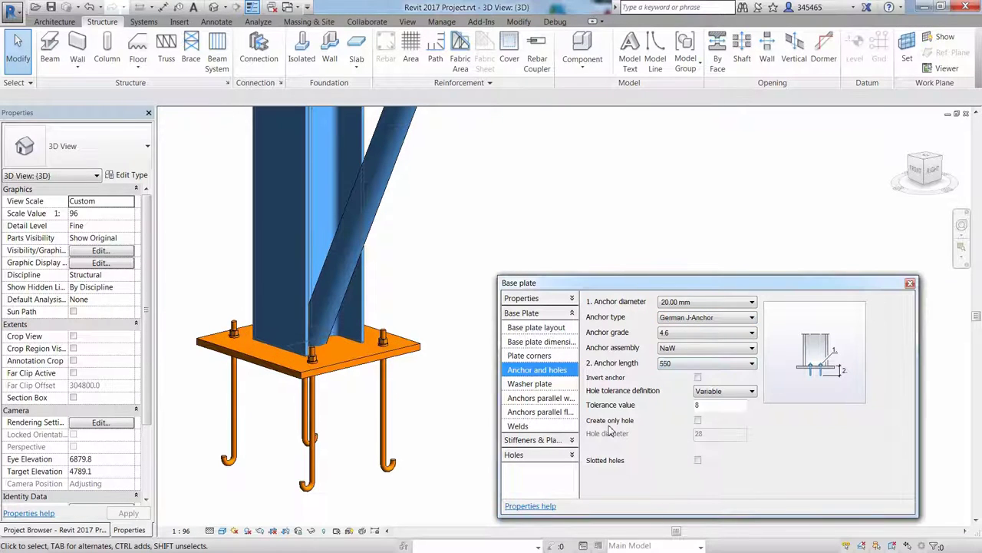
click(910, 284)
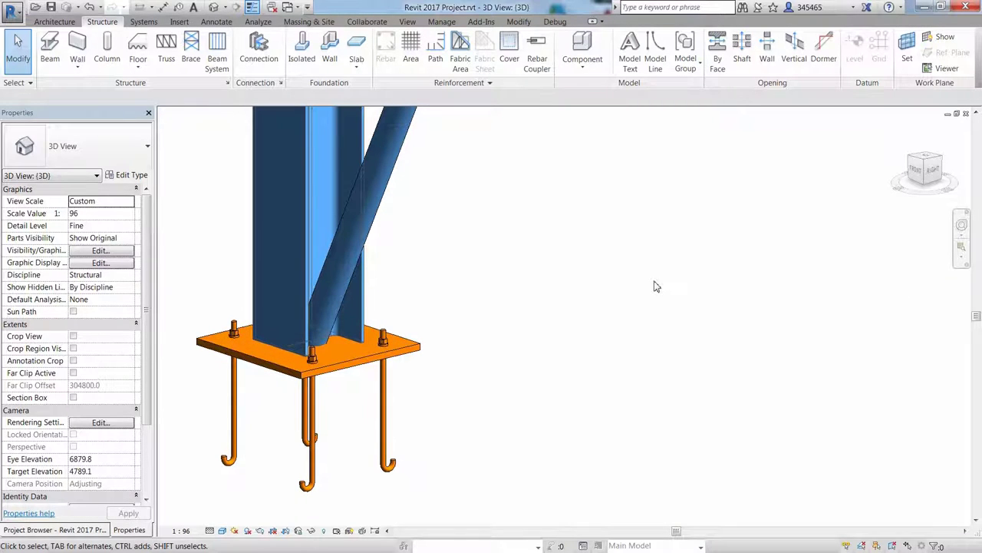
- In the Level 1 structural plan, copy the base plate at grid A-1 to grids B, C and D along grid line 1
click(53, 529)
double_click(51, 153)
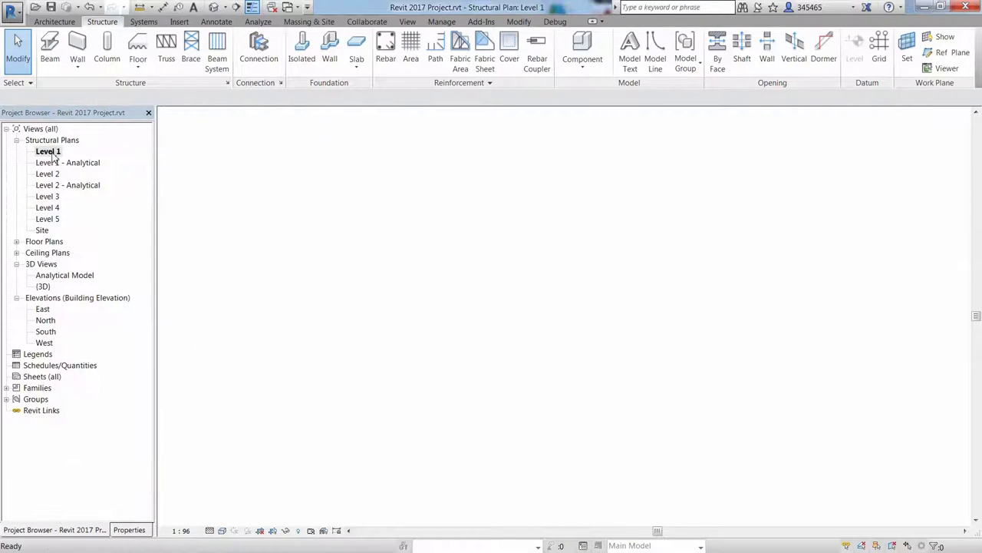
click(311, 480)
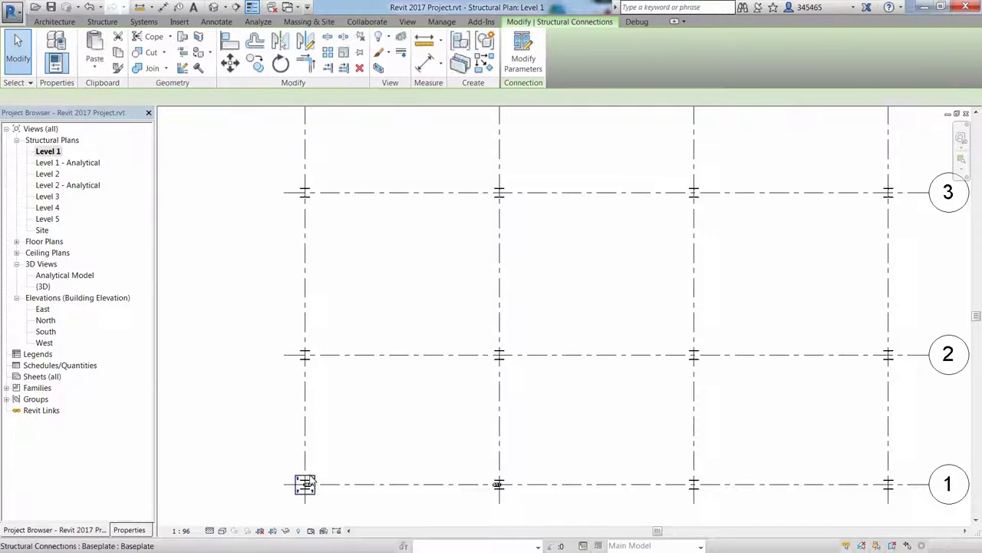
scroll(358, 437, down, 2)
scroll(495, 375, down, 1)
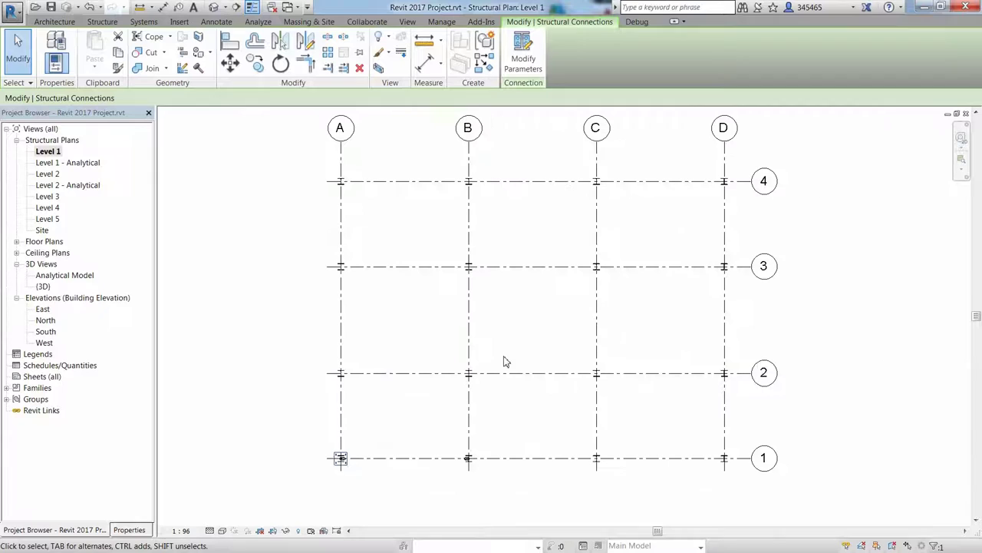
click(256, 63)
click(341, 141)
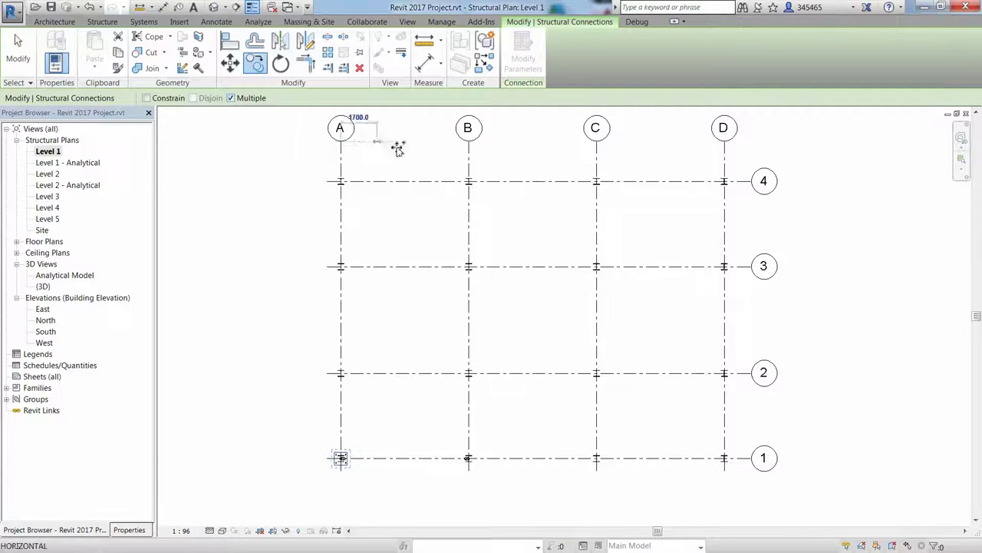
click(468, 143)
click(596, 143)
click(724, 143)
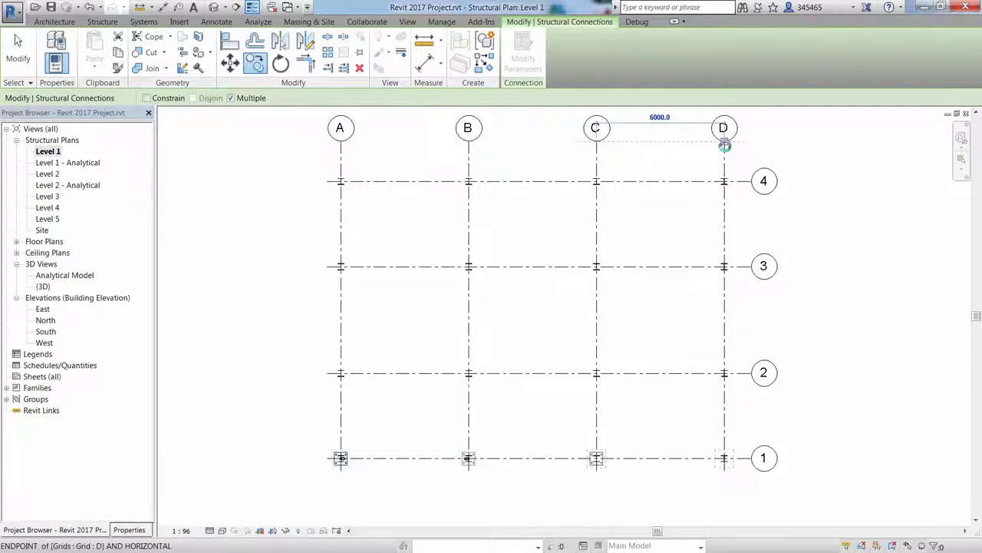
key(Escape)
key(Escape)
- Copy the four base plates on grid line 1 to grid lines 2, 3 and 4, and return to the 3D view
click(340, 459)
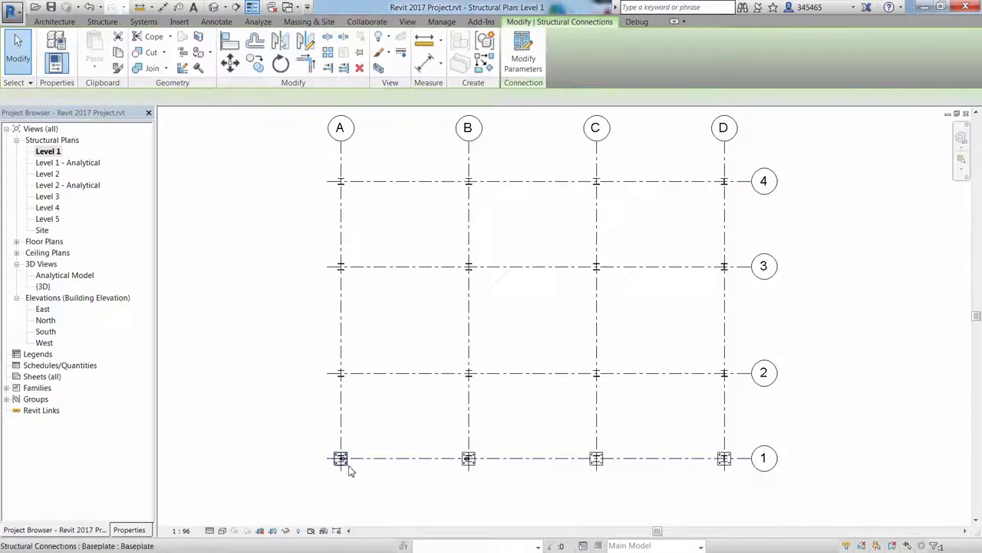
click(469, 459)
ctrl+click(607, 468)
ctrl+click(732, 476)
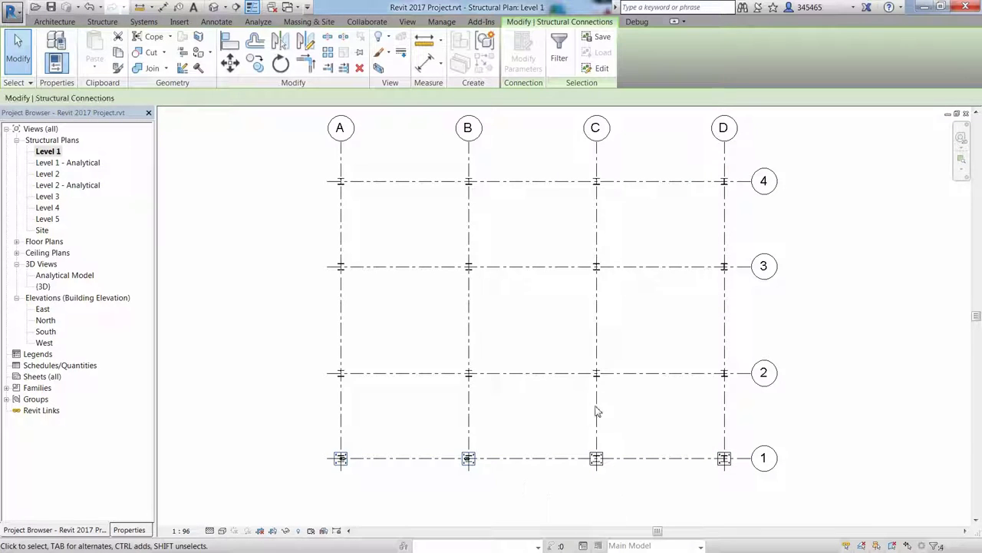
click(256, 63)
click(330, 458)
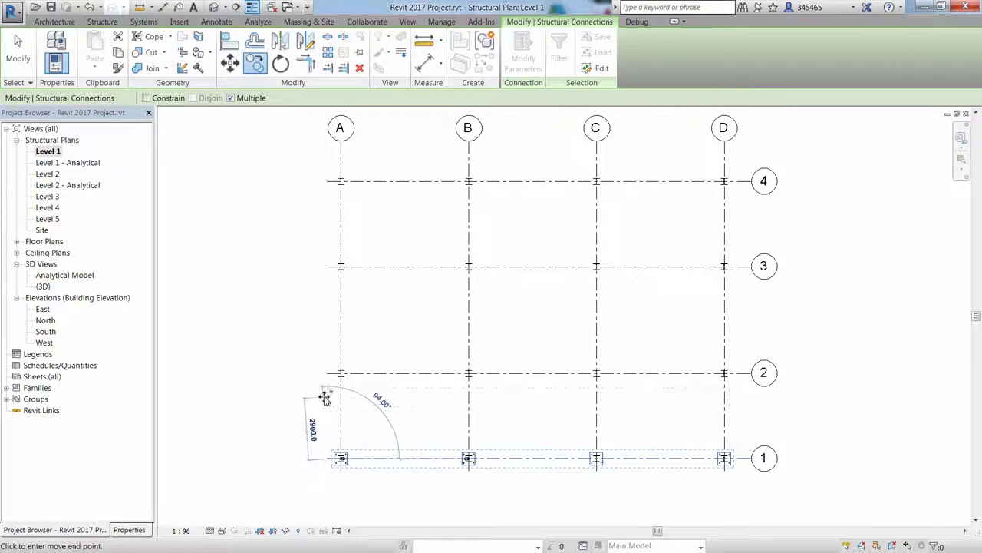
click(328, 373)
click(325, 267)
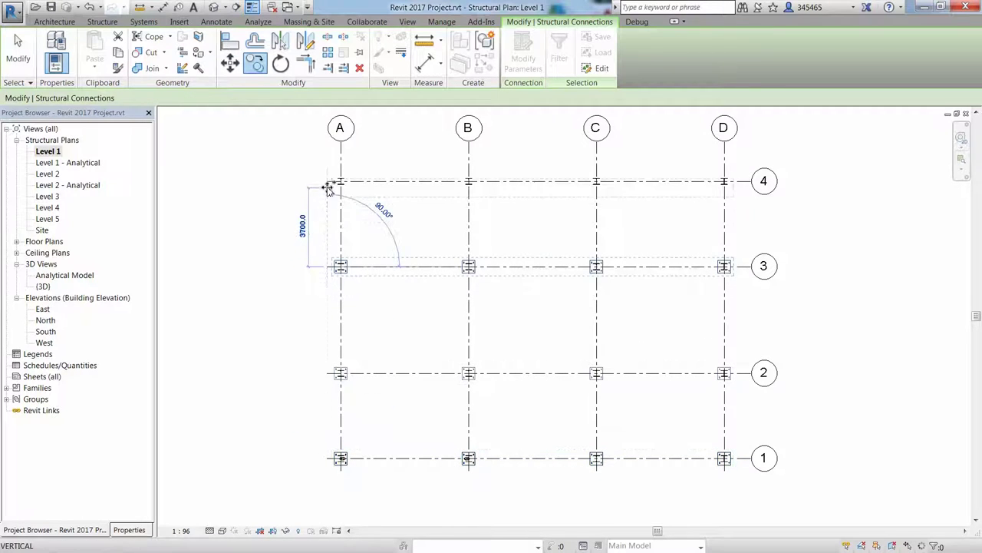
click(329, 183)
key(Escape)
key(Escape)
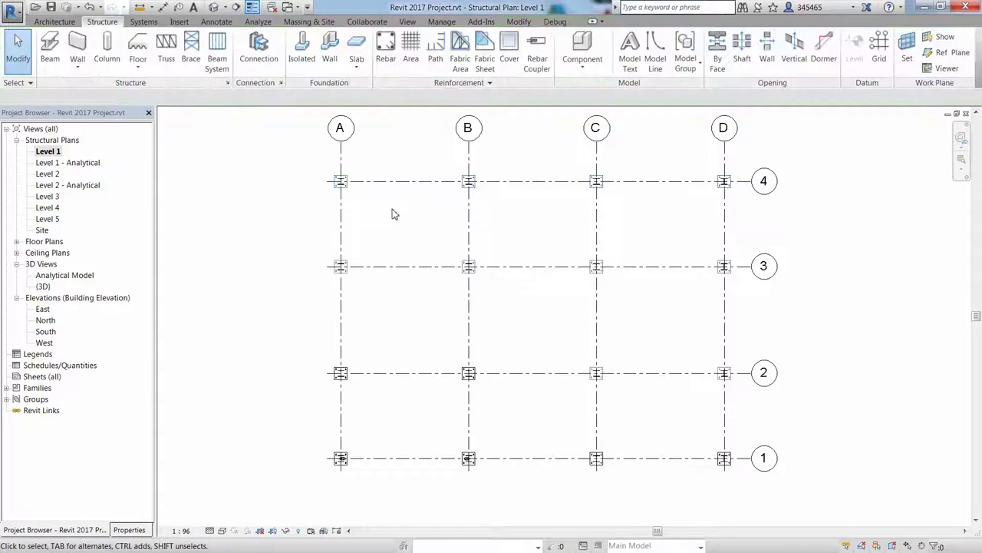
click(213, 7)
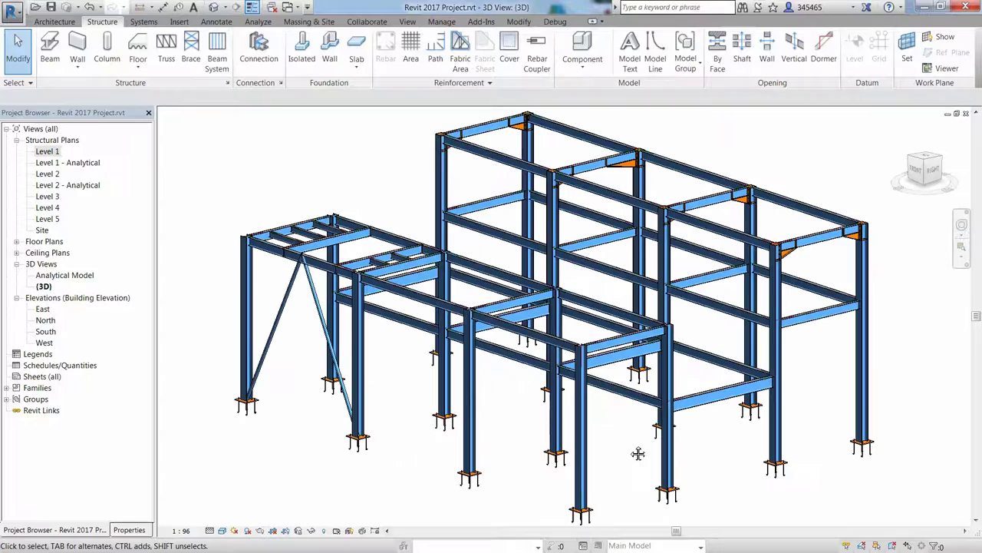
- Hide the Anchors, Bolts and Plates subcategories of Structural Connections in the 3D view's visibility overrides
key(v)
key(g)
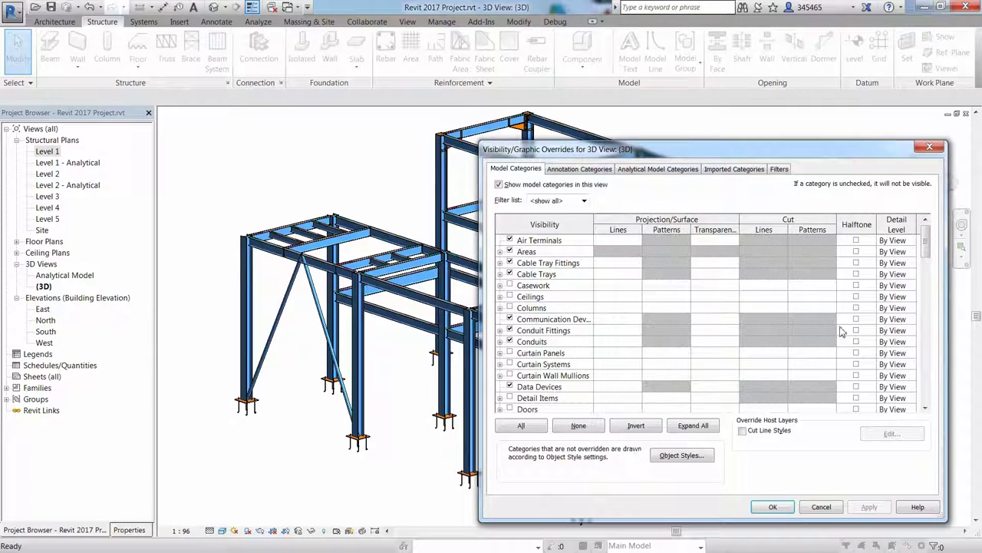
drag(925, 247, 929, 376)
click(500, 308)
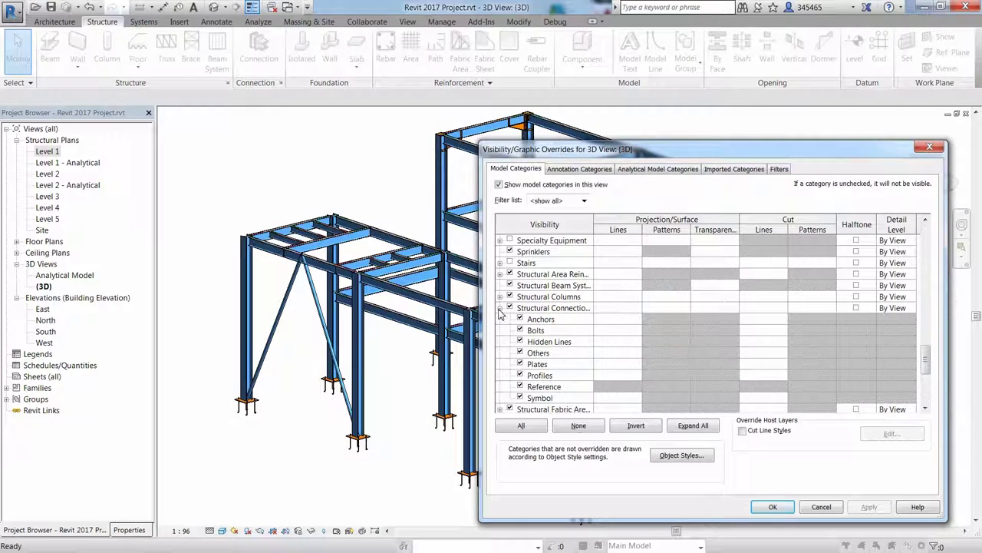
scroll(515, 320, up, 1)
click(523, 342)
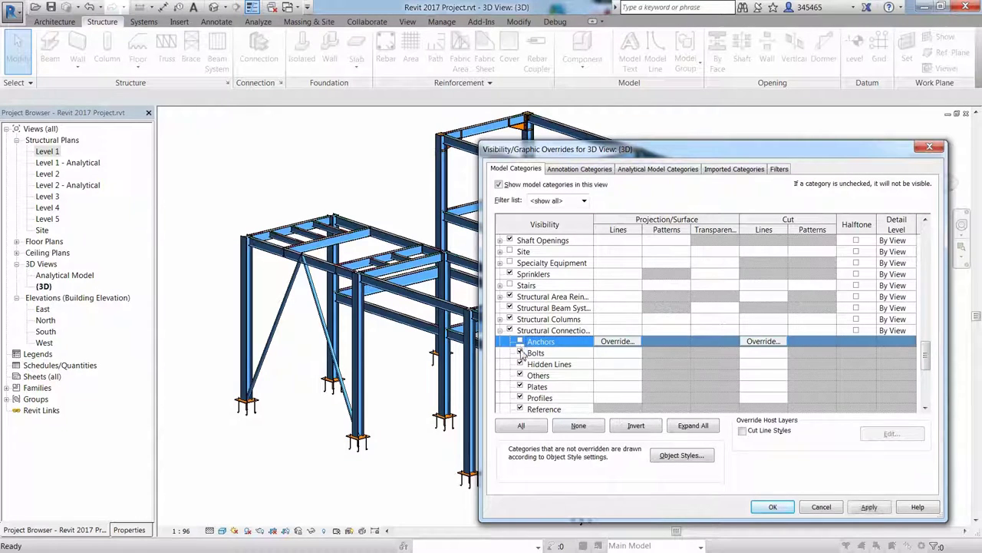
click(520, 352)
click(520, 386)
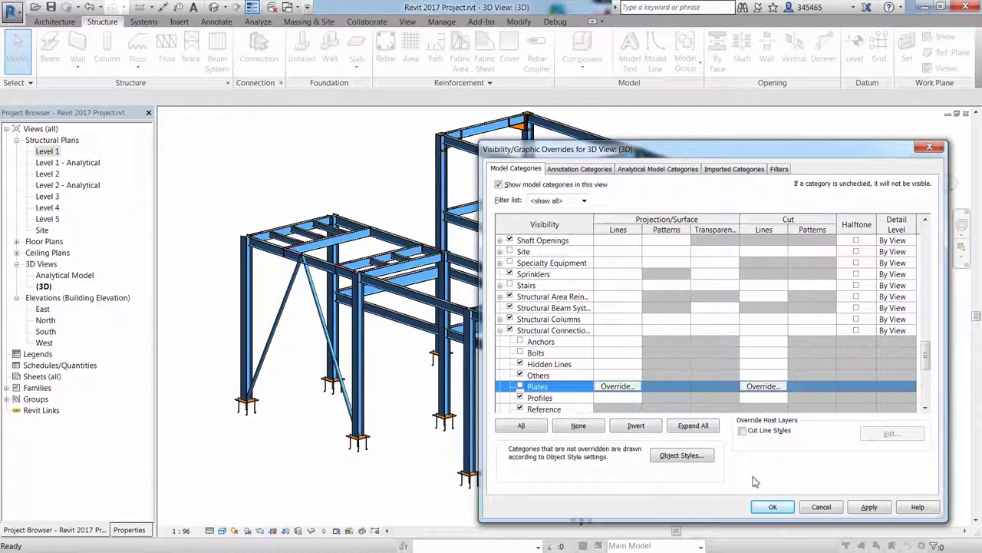
click(868, 507)
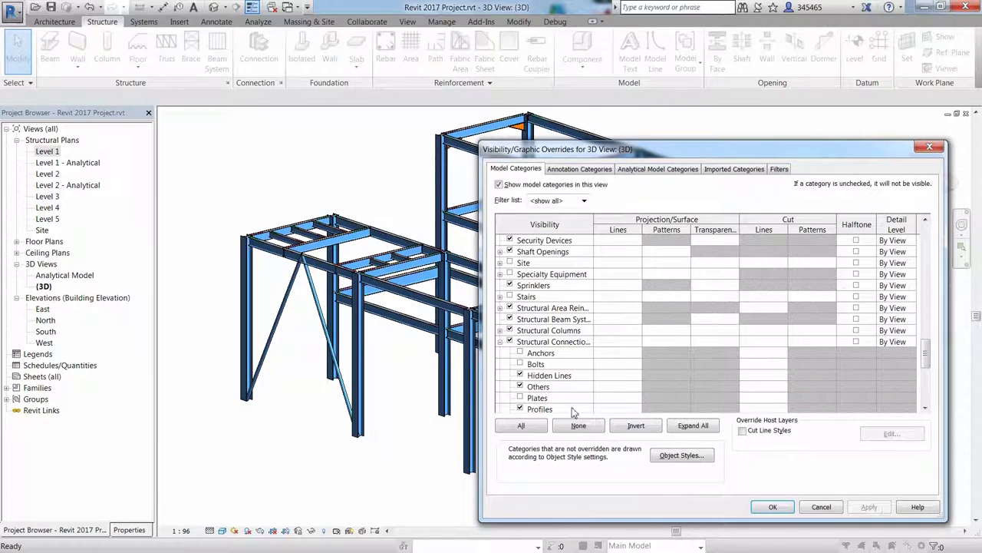
- Restore the visibility of the structural connections' plates, bolts and anchors in the 3D view
click(521, 397)
click(521, 353)
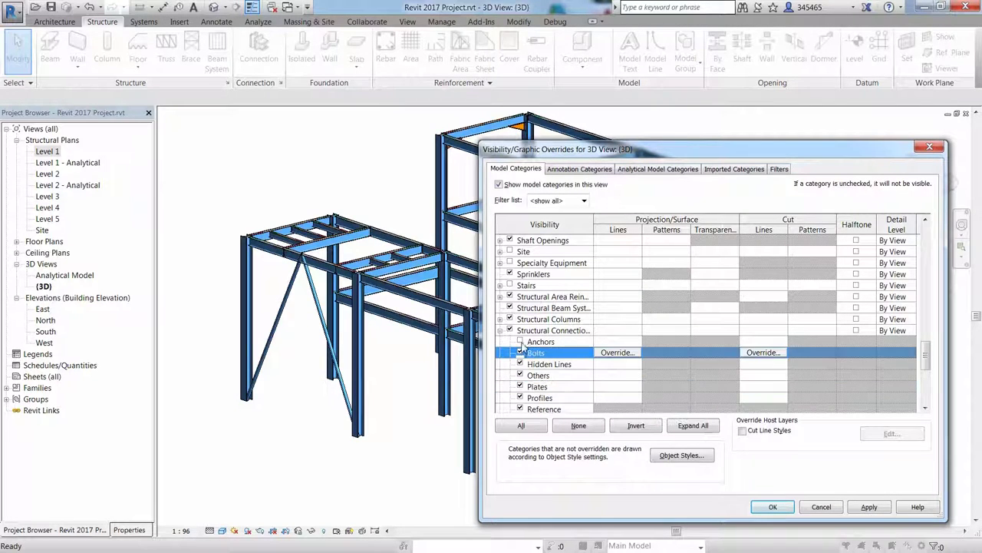
click(520, 342)
click(866, 506)
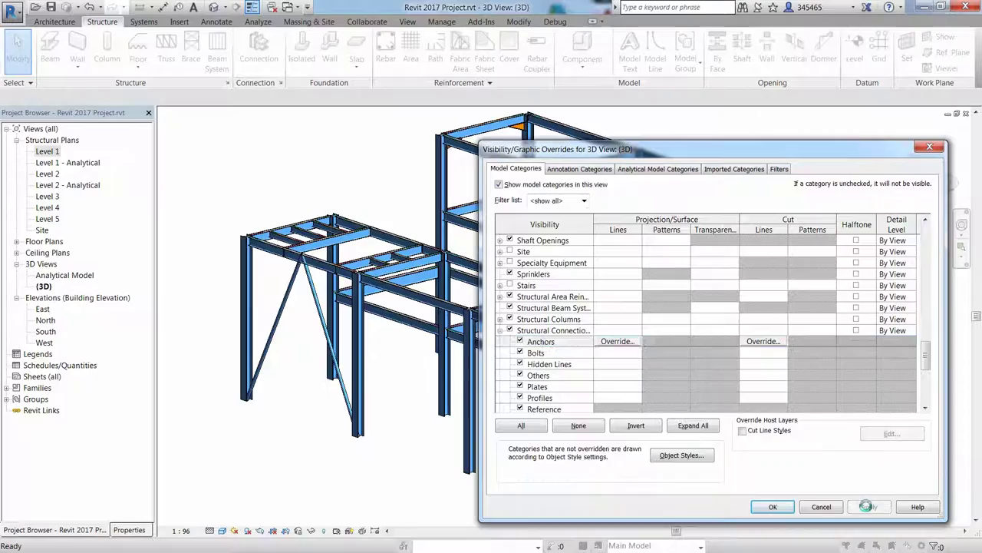
click(773, 507)
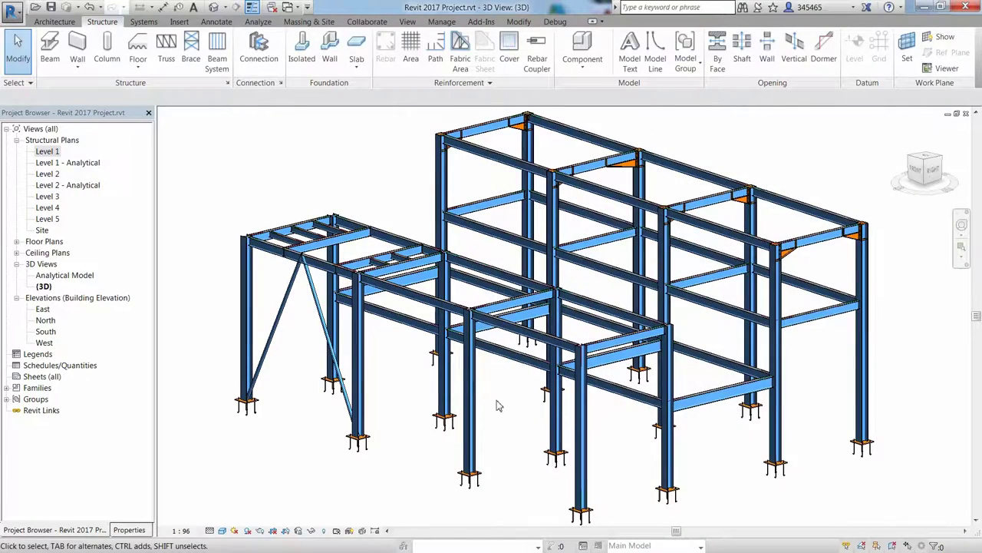
- Add a Clip angle connection where the secondary beam meets the web of the IPE300 girder on Level 3
scroll(375, 216, up, 8)
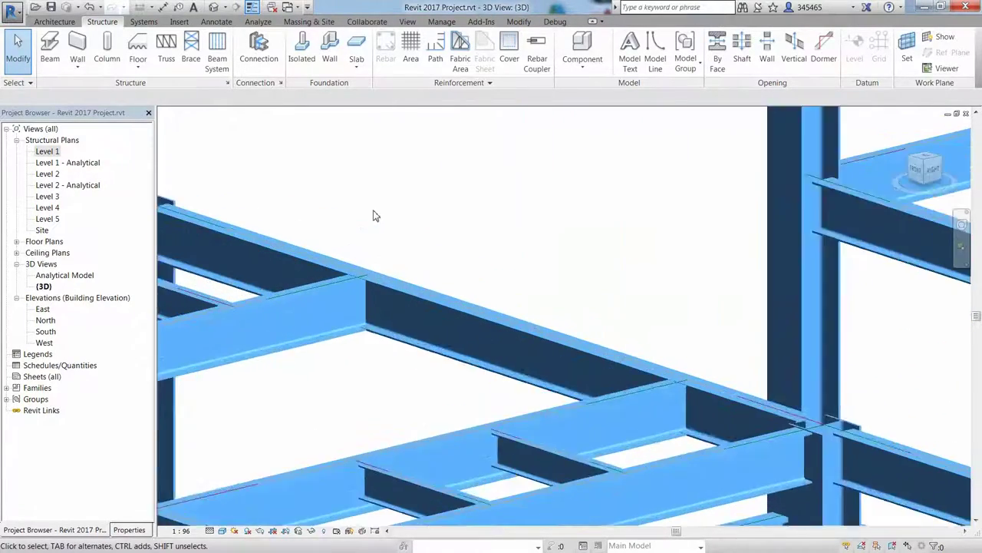
scroll(375, 216, up, 6)
click(450, 428)
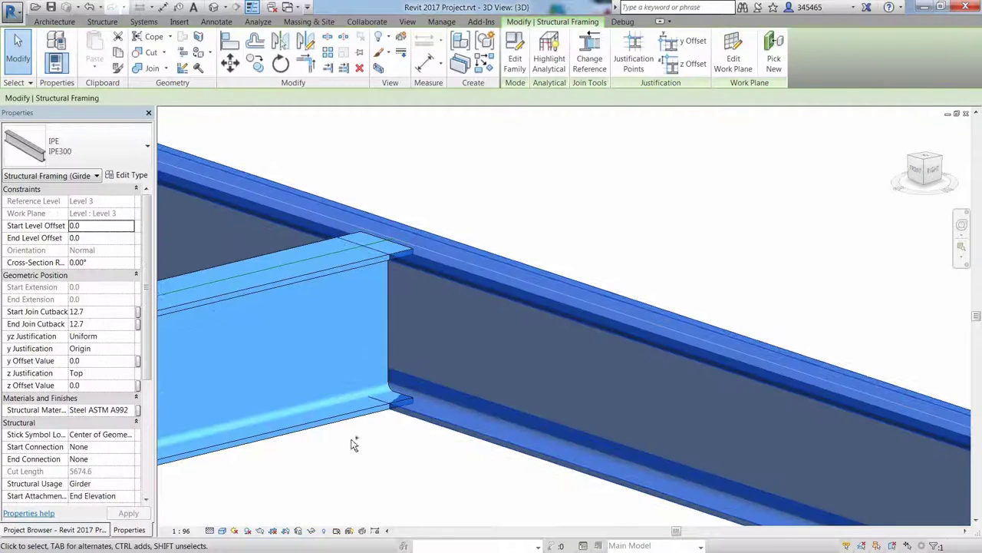
ctrl+click(262, 332)
click(102, 21)
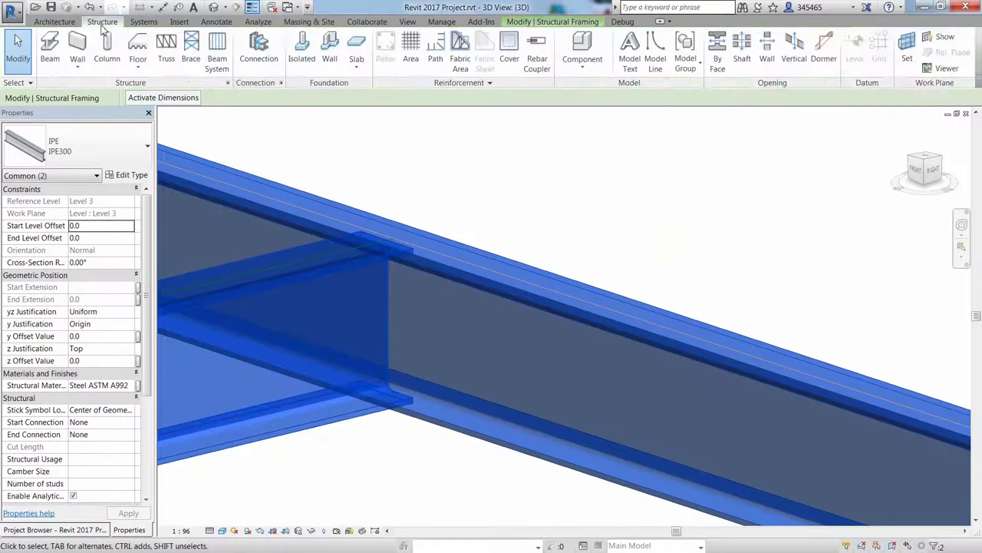
click(259, 50)
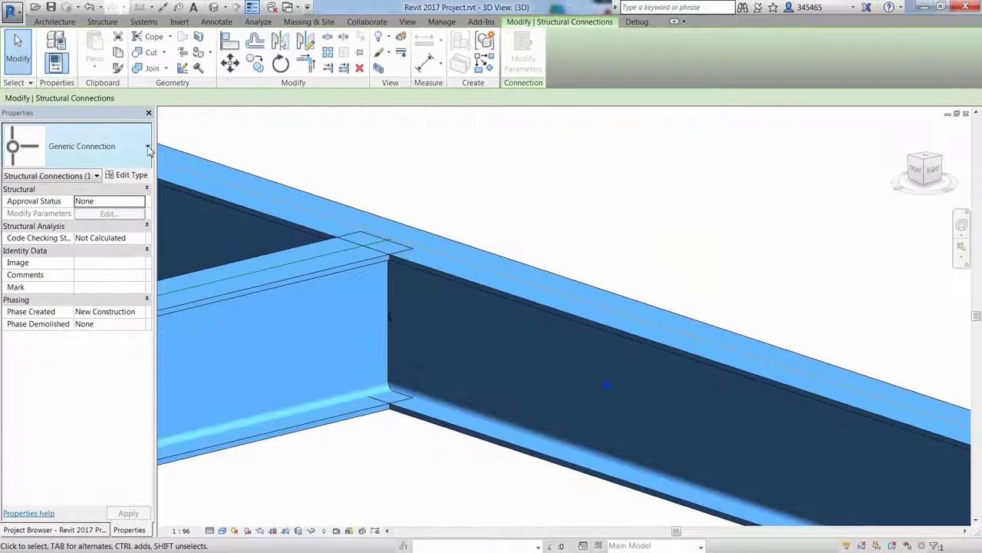
click(148, 149)
click(104, 212)
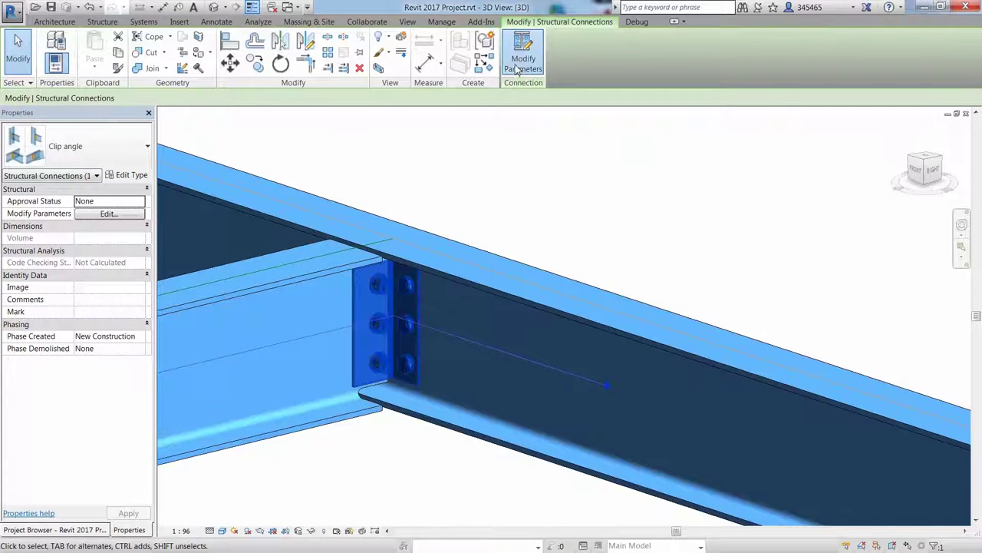
- Try the single left and single right options for the clip angle, and set its number of angles to double
click(522, 55)
click(714, 295)
click(721, 312)
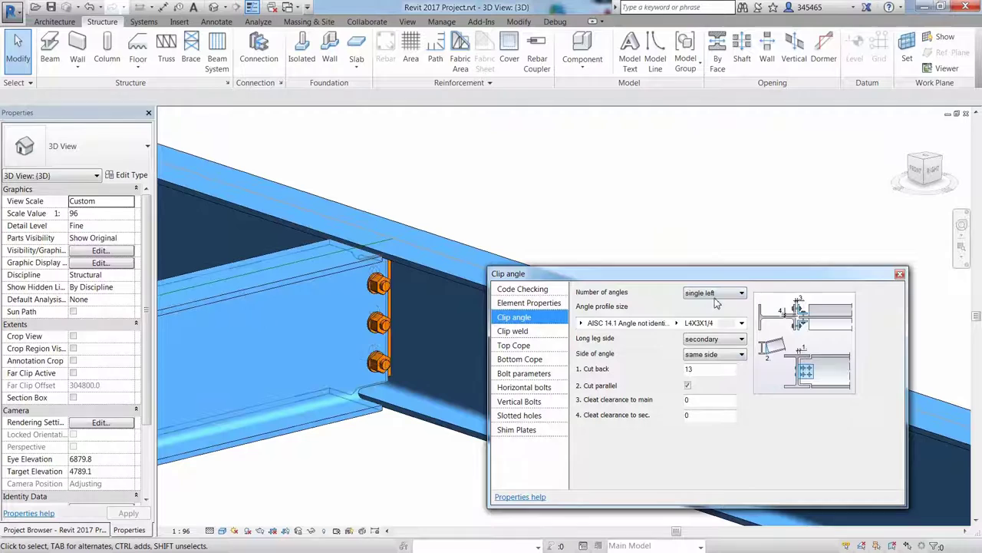
click(716, 296)
click(701, 320)
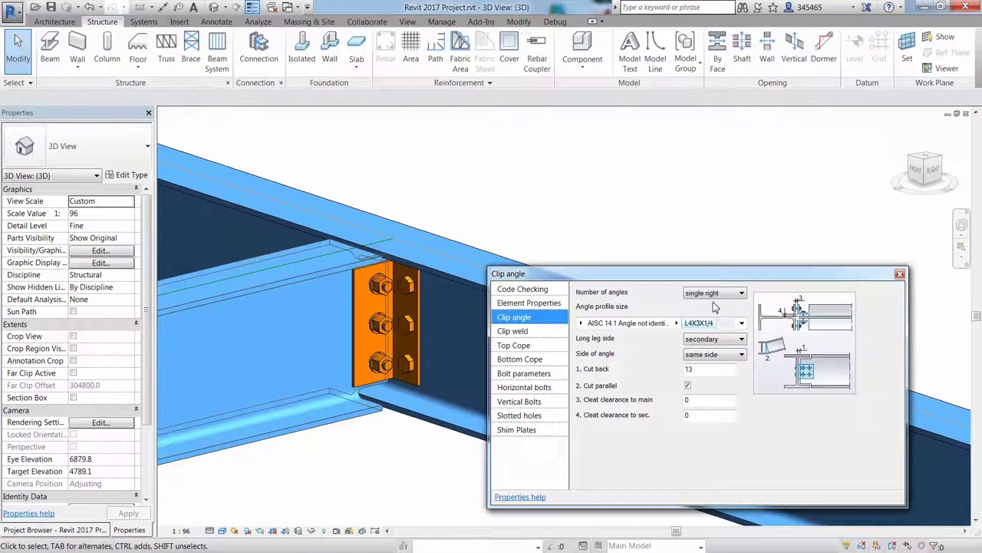
click(714, 296)
click(695, 303)
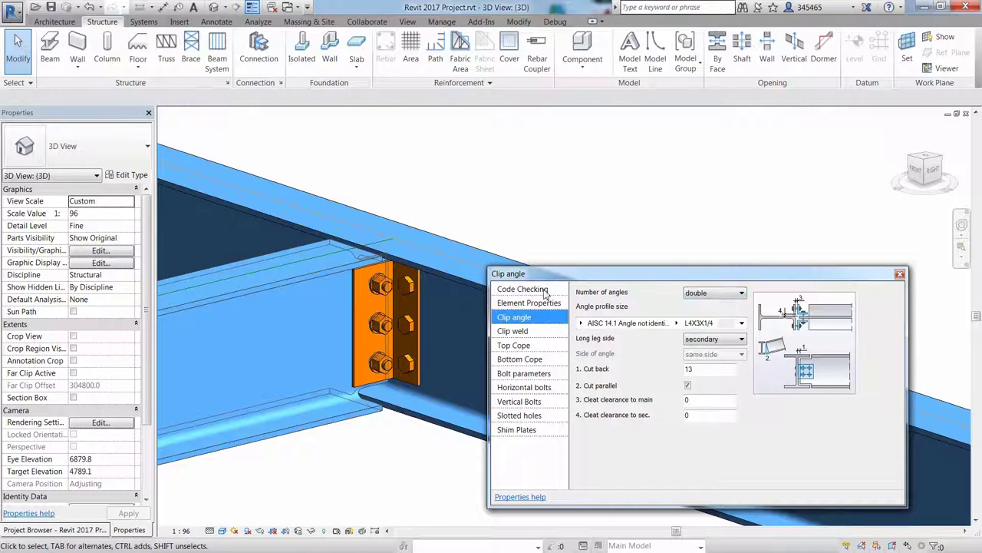
- Presize the clip angle with the AISC module for a shear force V of 20 kip, and open its code checking report
click(543, 289)
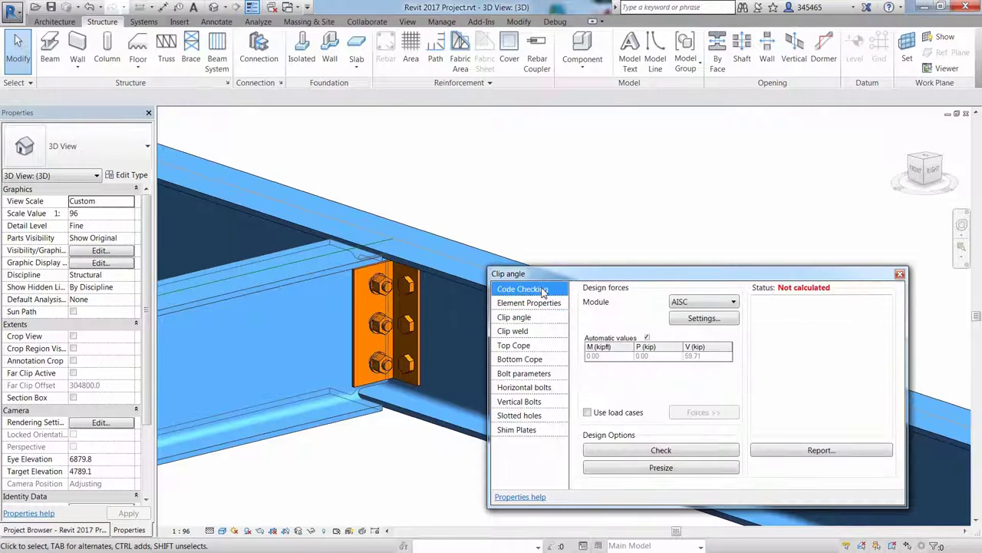
click(735, 301)
click(699, 311)
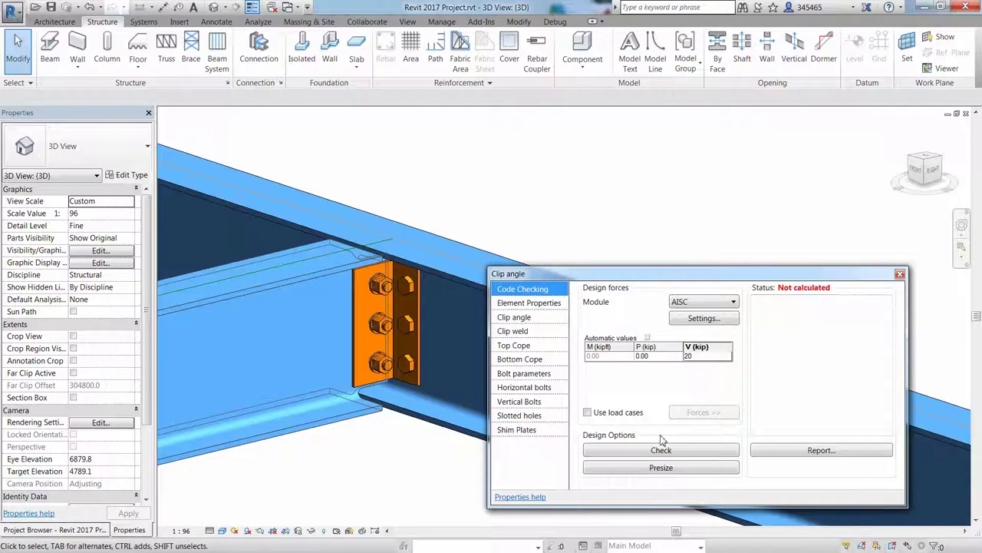
click(661, 467)
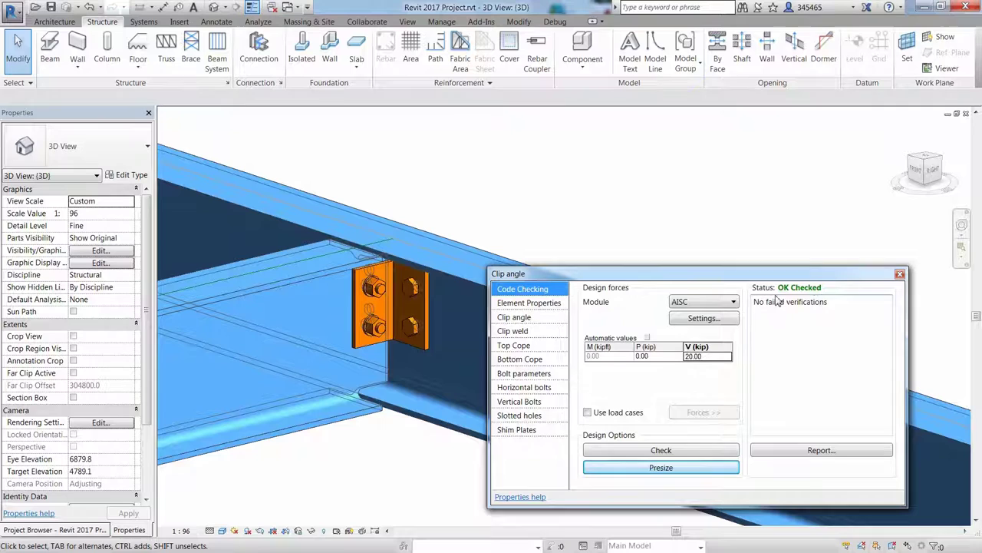
click(818, 450)
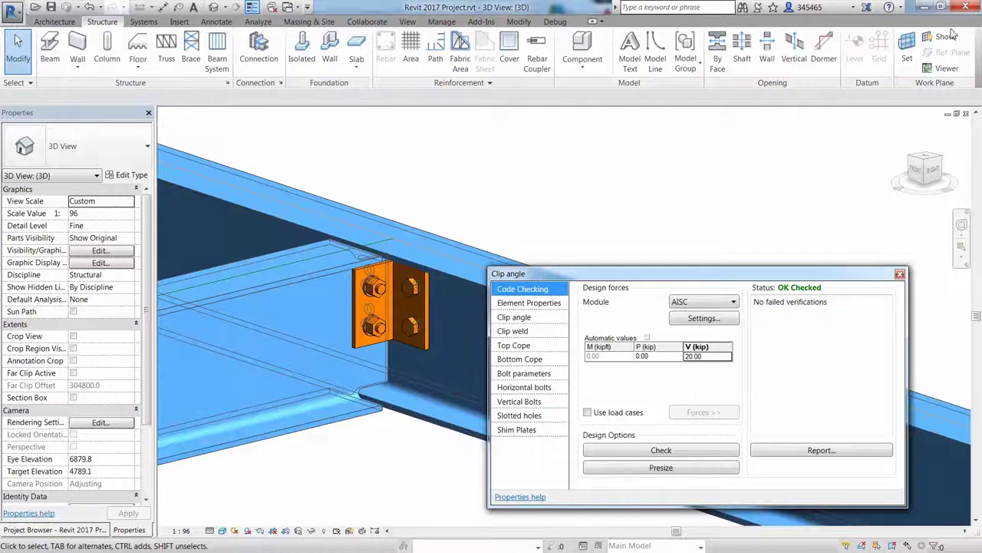
click(900, 275)
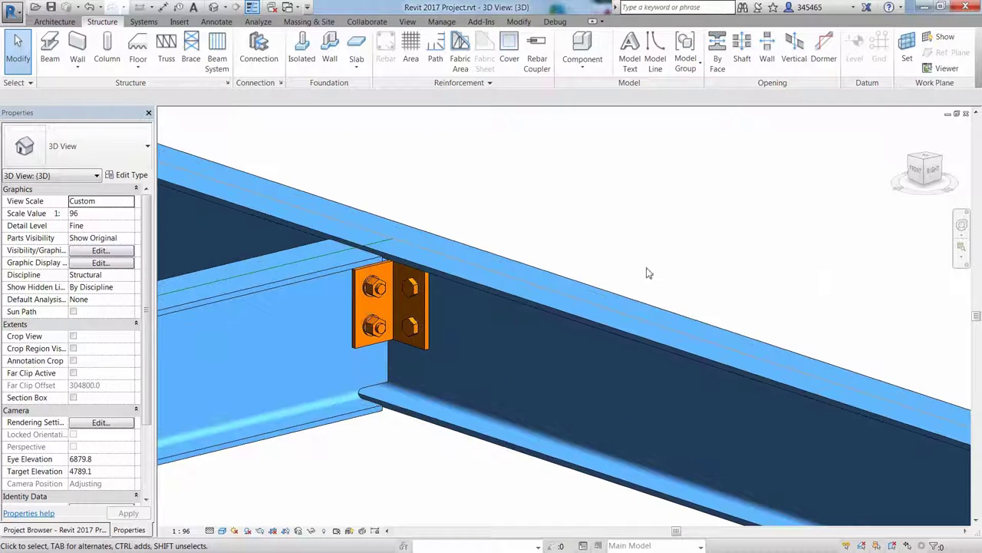
- Check the clip angle's code checking status in its properties, and show the whole frame again
click(356, 308)
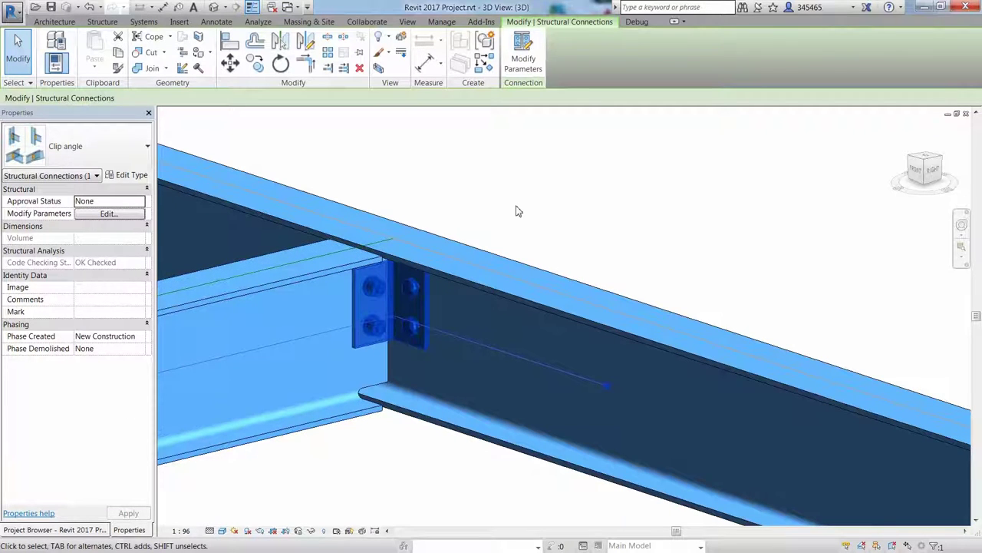
key(Escape)
scroll(607, 208, down, 10)
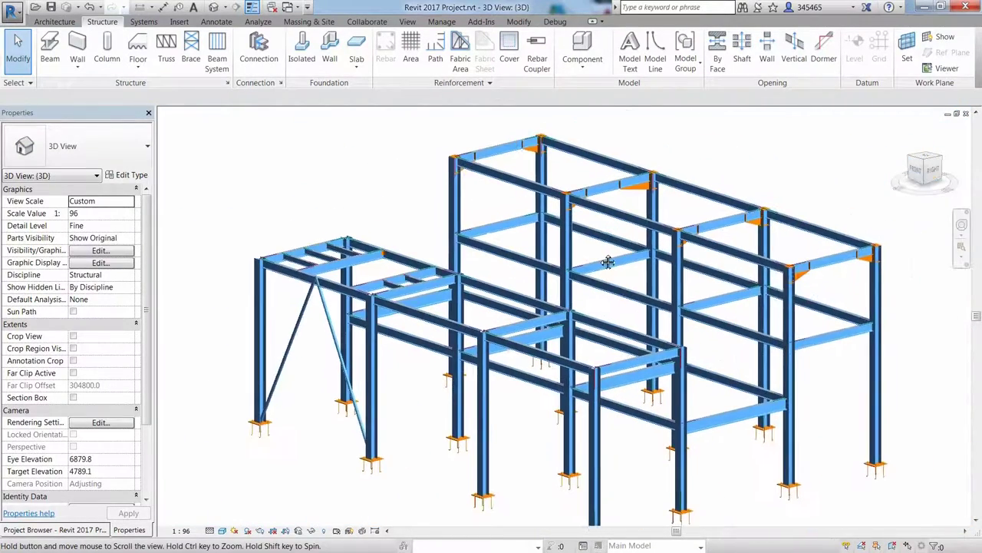
middle_drag(607, 262, 602, 245)
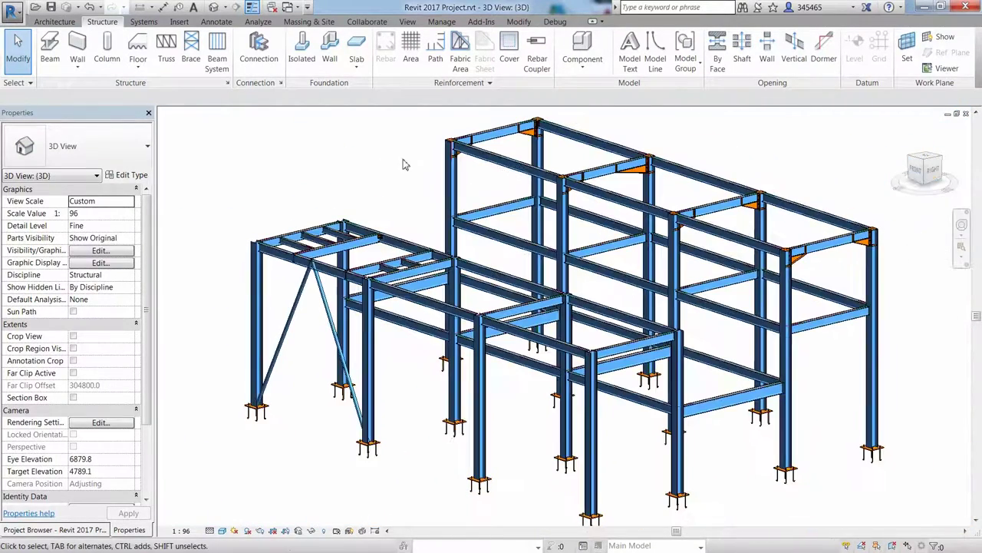
- Export the steel model with the Advance Steel Extension, using the Advance export format and US library, as Revit 2017 Project - 1.smlx
click(481, 22)
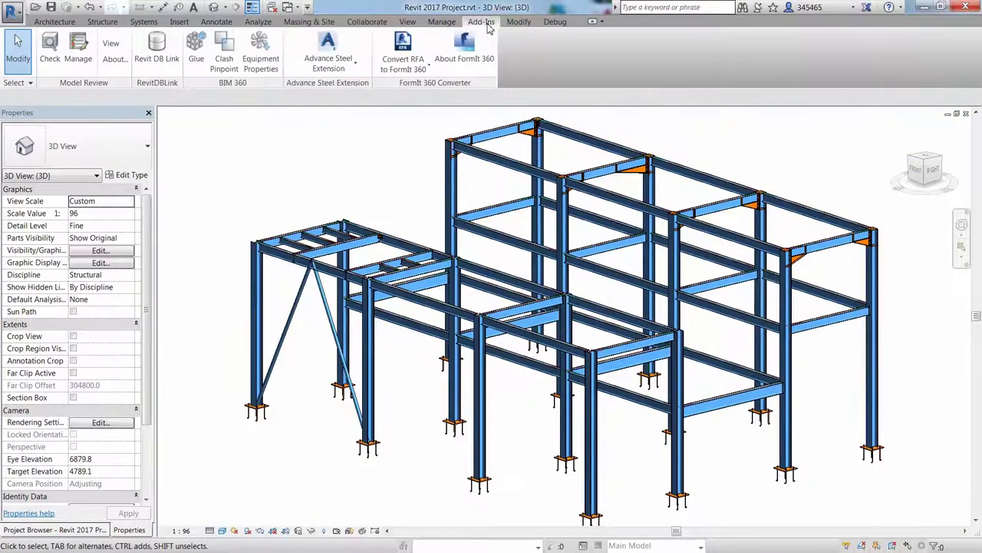
click(354, 70)
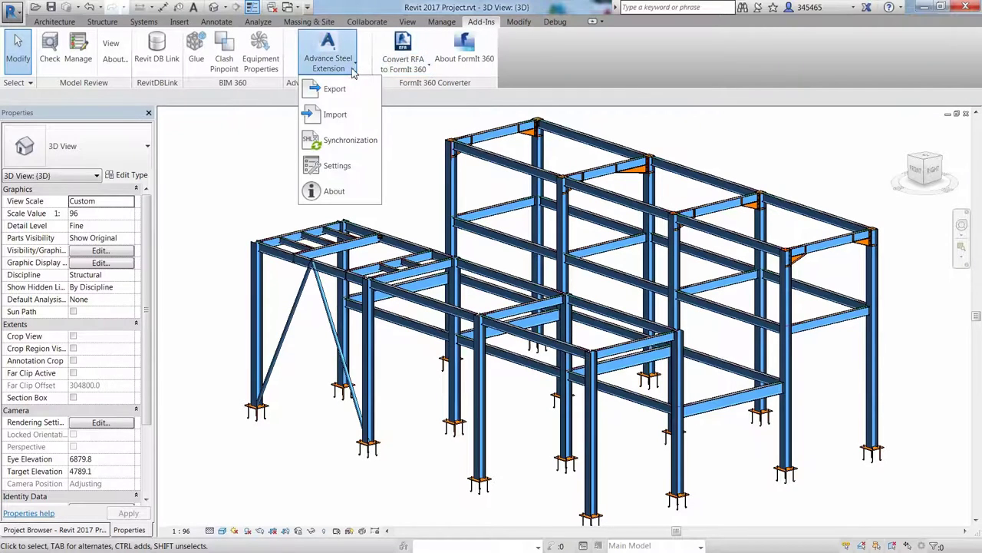
click(335, 89)
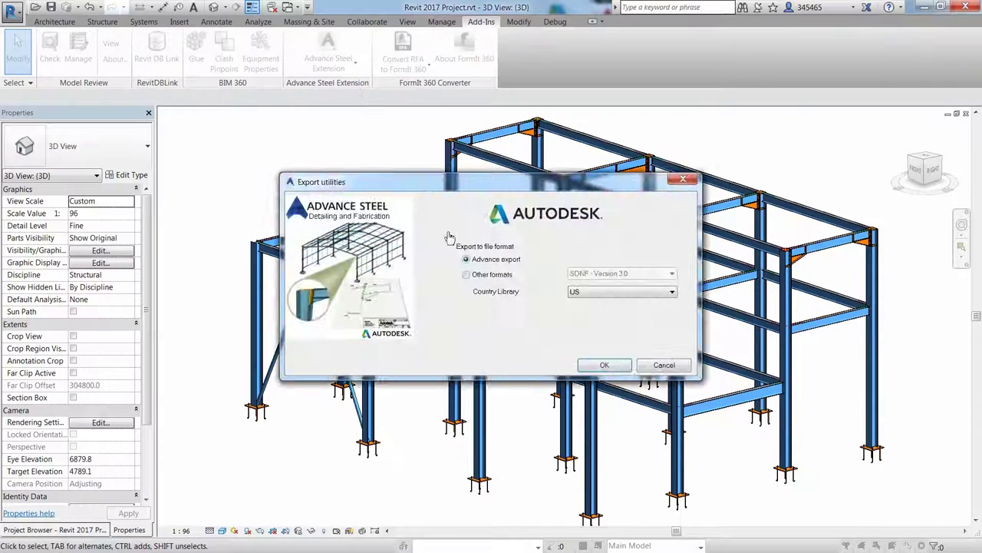
click(603, 366)
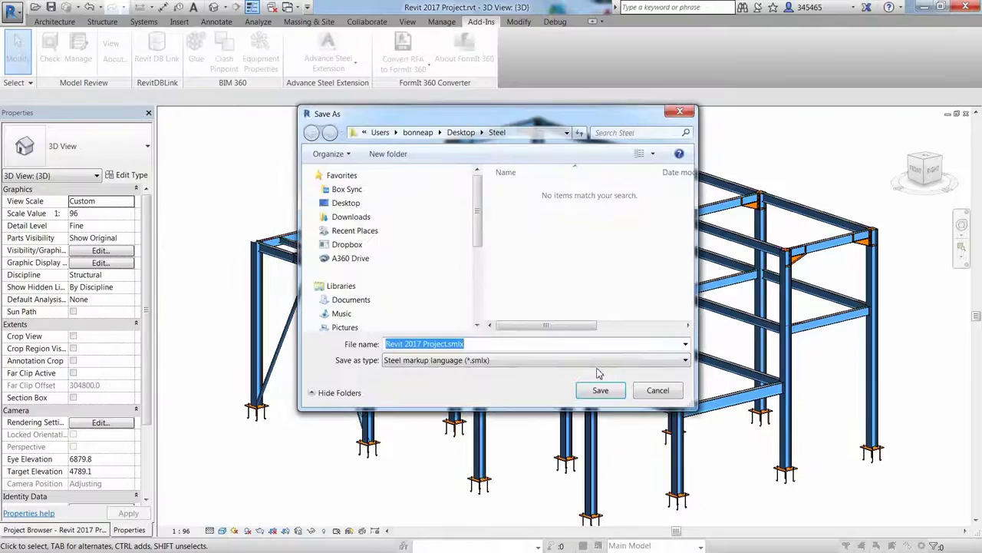
click(449, 346)
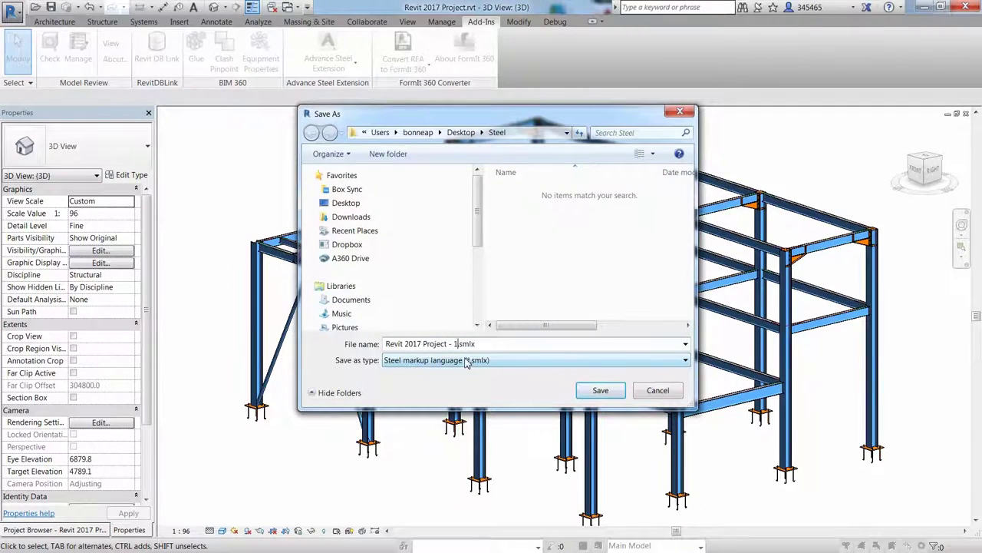
click(599, 391)
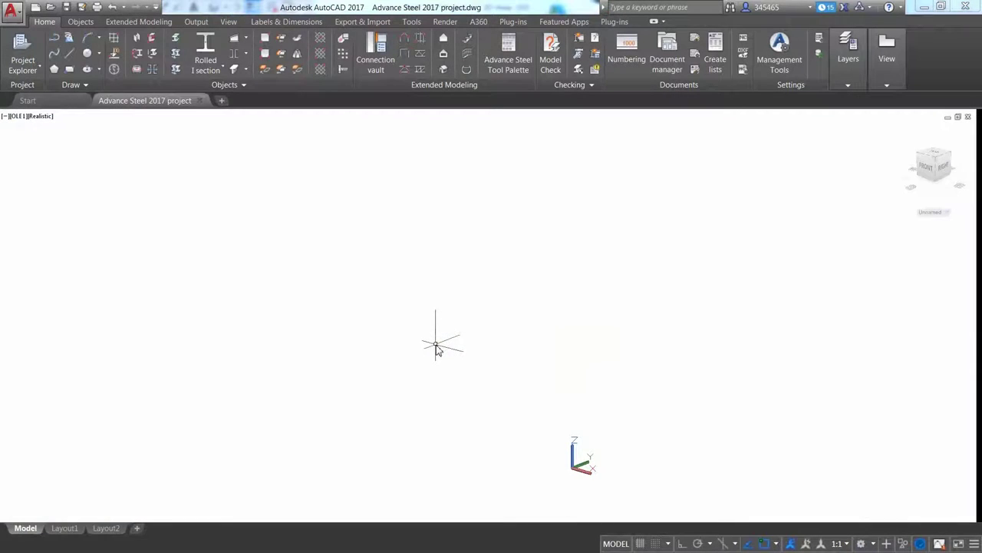
- Switch to the Advance Steel 2017 project drawing and import Revit 2017 Project - 1.smlx from the Steel folder
click(363, 21)
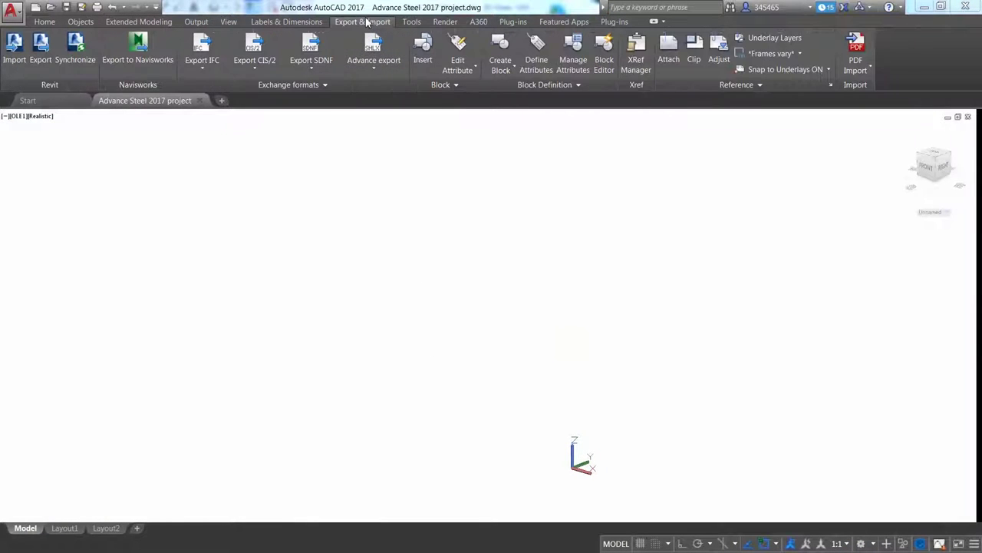
click(14, 47)
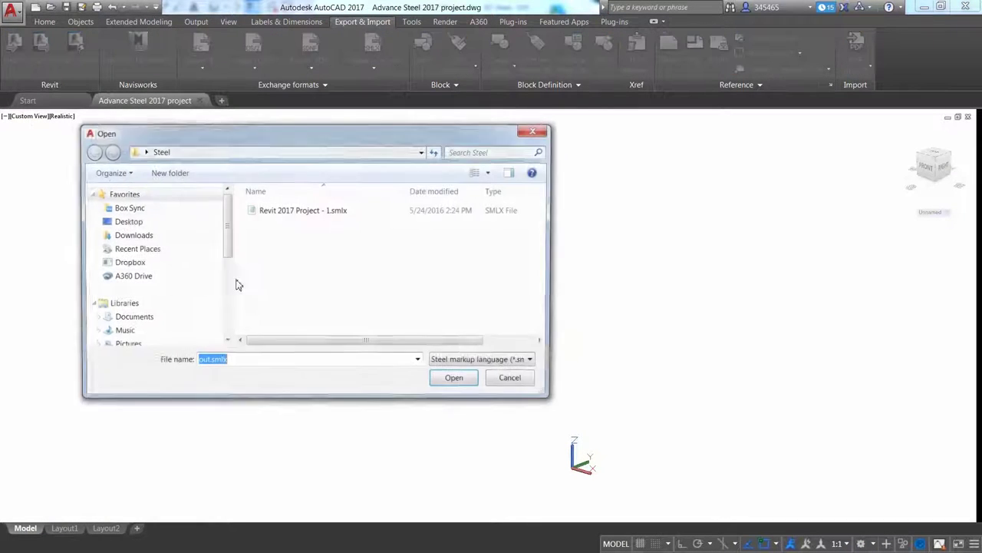
click(309, 215)
click(457, 382)
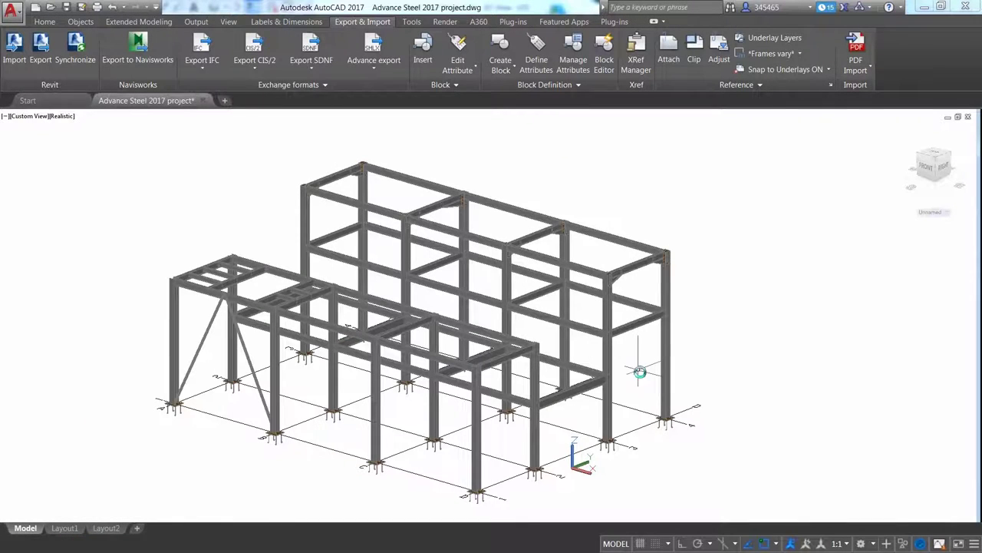
- Open the joint properties of a haunched knee on the upper roof frame and set its haunch length from the inner end plate face to 1000
mouse_move(436, 306)
shift+middle_down()
mouse_move(658, 329)
mouse_move(790, 314)
mouse_move(741, 328)
mouse_move(434, 221)
mouse_move(422, 252)
mouse_move(439, 302)
shift+middle_up()
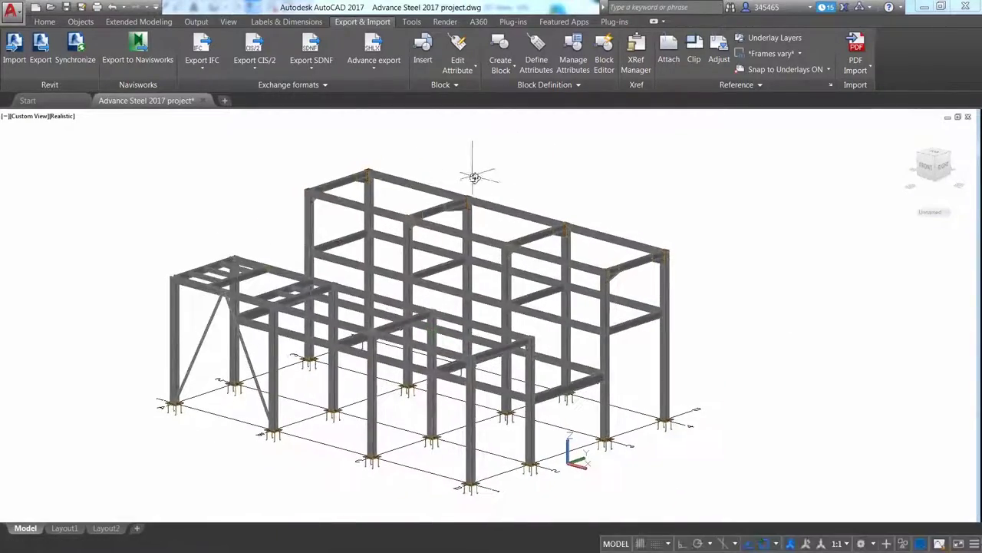
scroll(518, 222, up, 5)
scroll(548, 230, down, 1)
middle_drag(553, 241, 458, 379)
click(517, 318)
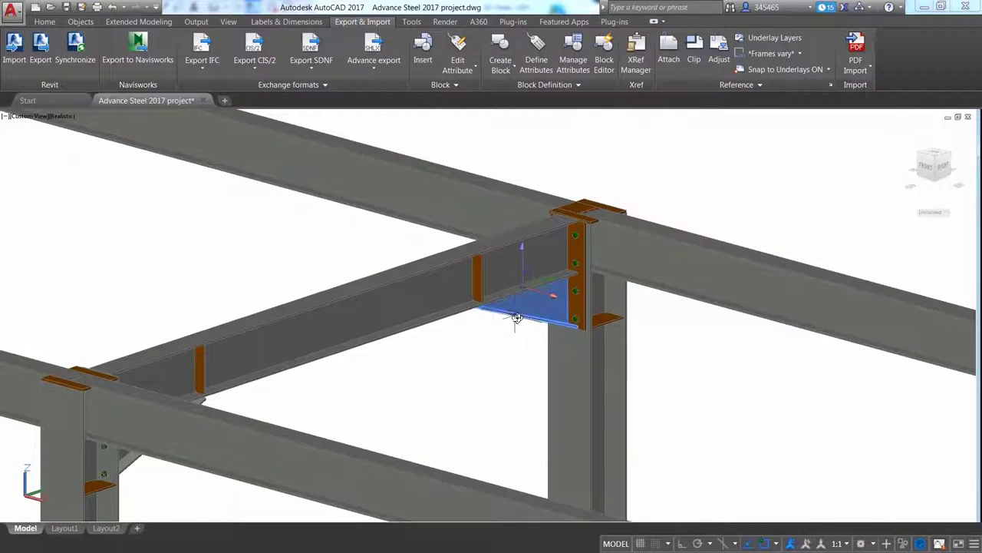
right_click(118, 226)
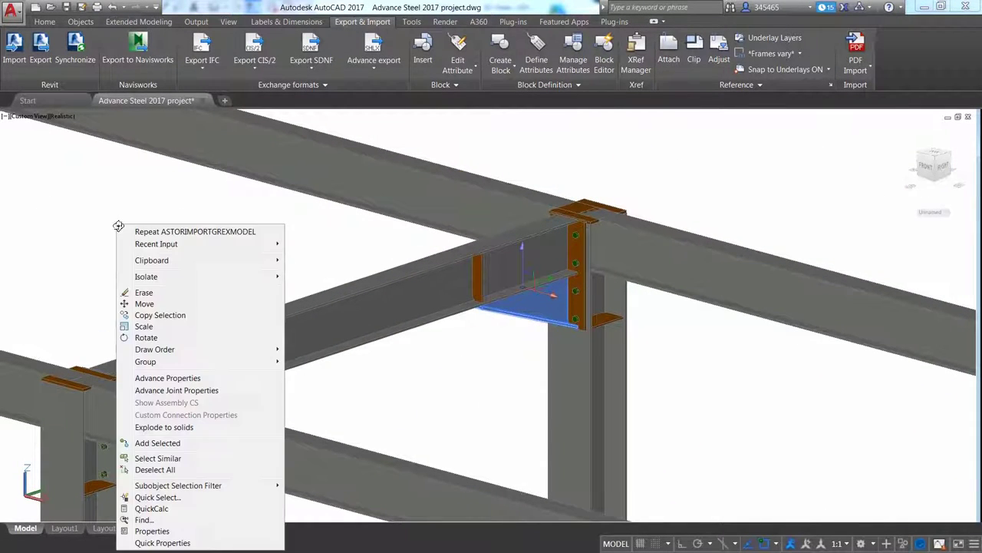
click(181, 391)
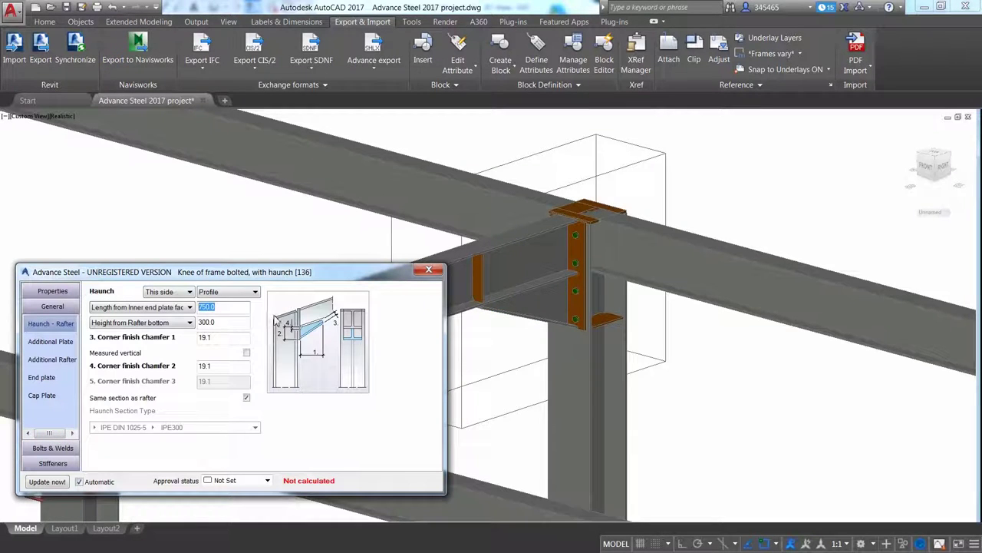
text(00)
key(Return)
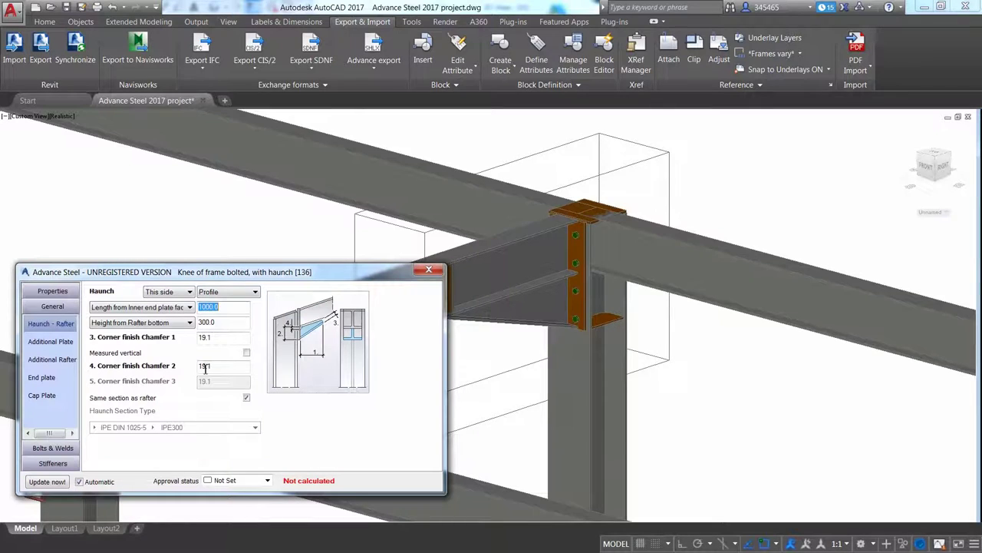
- Change the type of Stiffener 3 in the haunched knee joint and close its properties
click(53, 463)
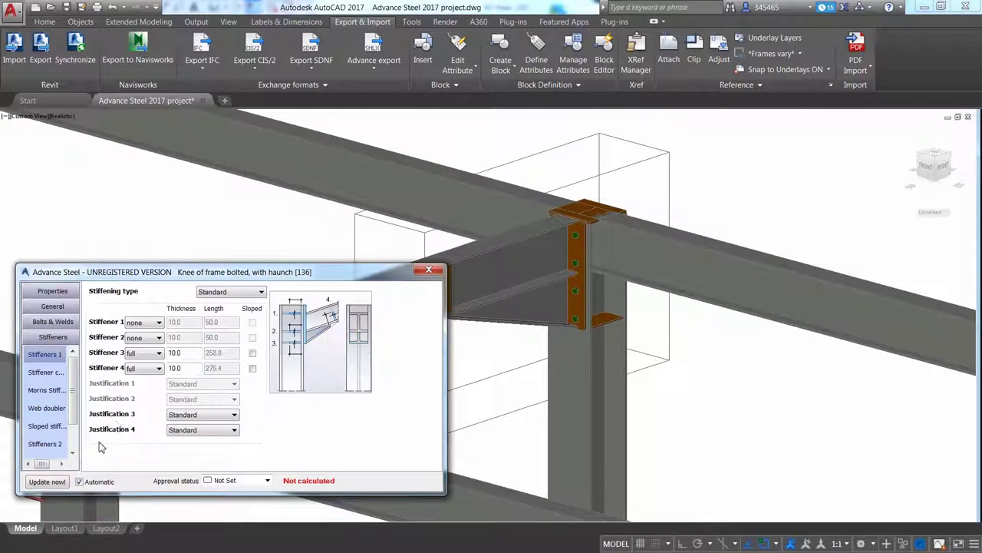
click(159, 352)
click(153, 376)
click(432, 271)
- Try section HEA400 on the column at the haunched knee, and return the column to section HEA300
scroll(656, 303, up, 2)
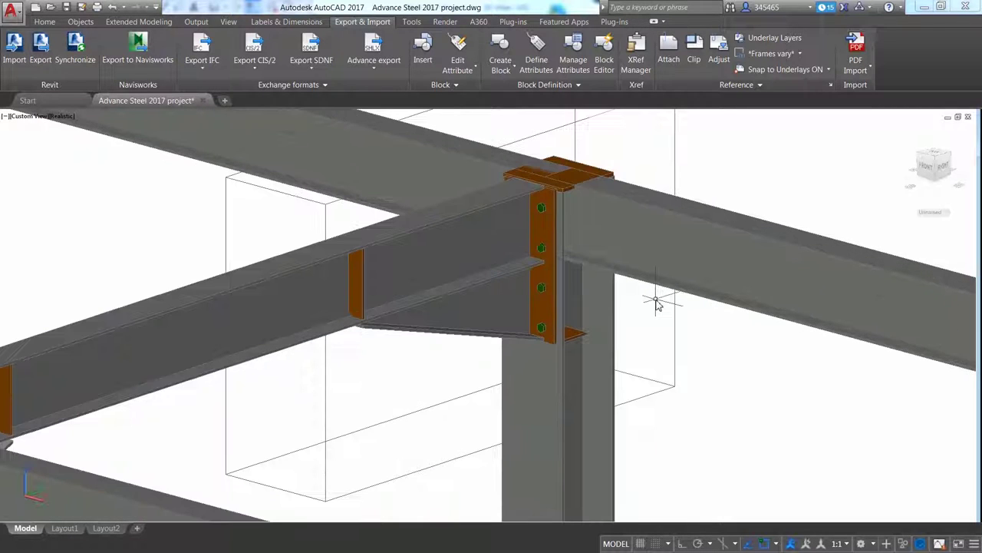
double_click(610, 306)
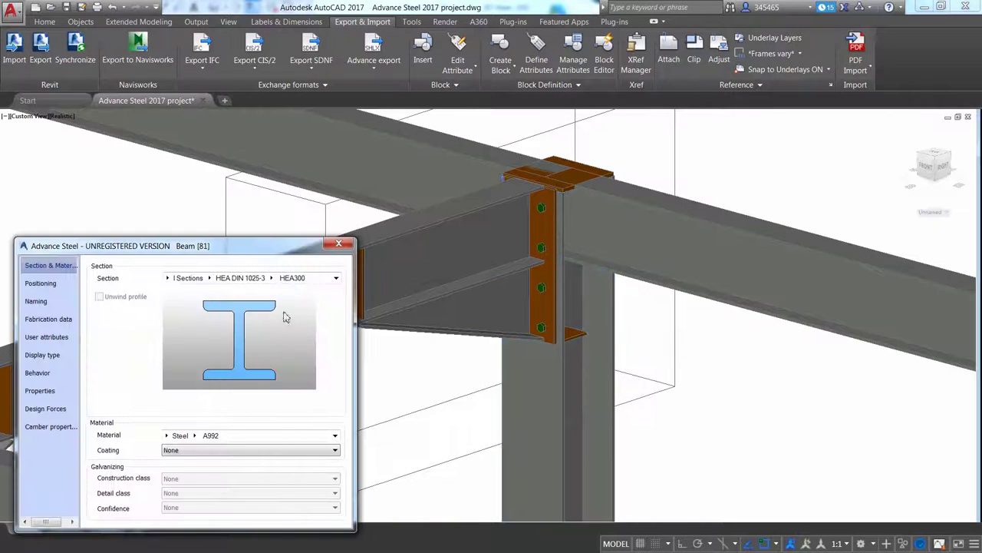
click(272, 278)
click(298, 470)
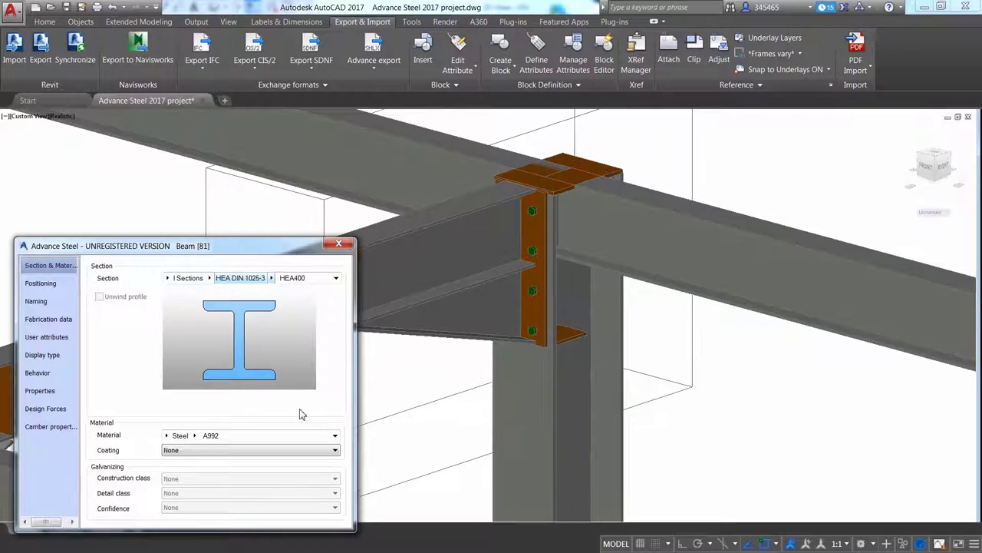
click(268, 278)
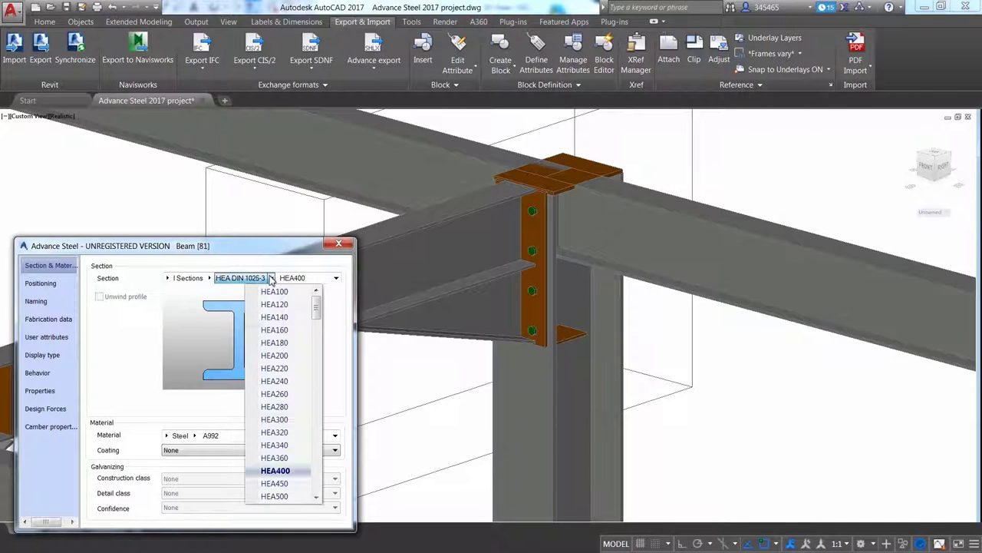
click(297, 421)
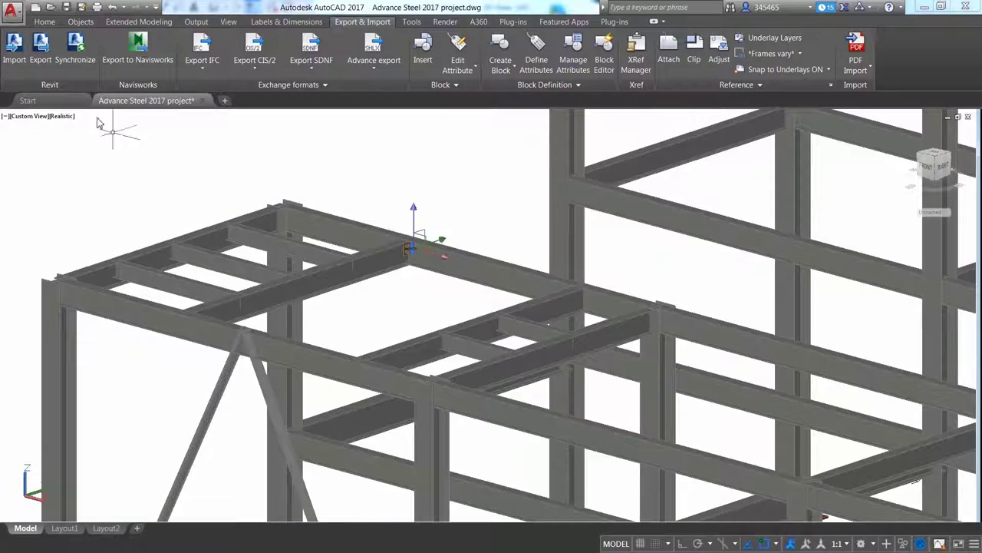
- Start creating multiple joints by template from the selected clip angle, with the low roof's end, front edge and three cross beams as main beams
click(46, 23)
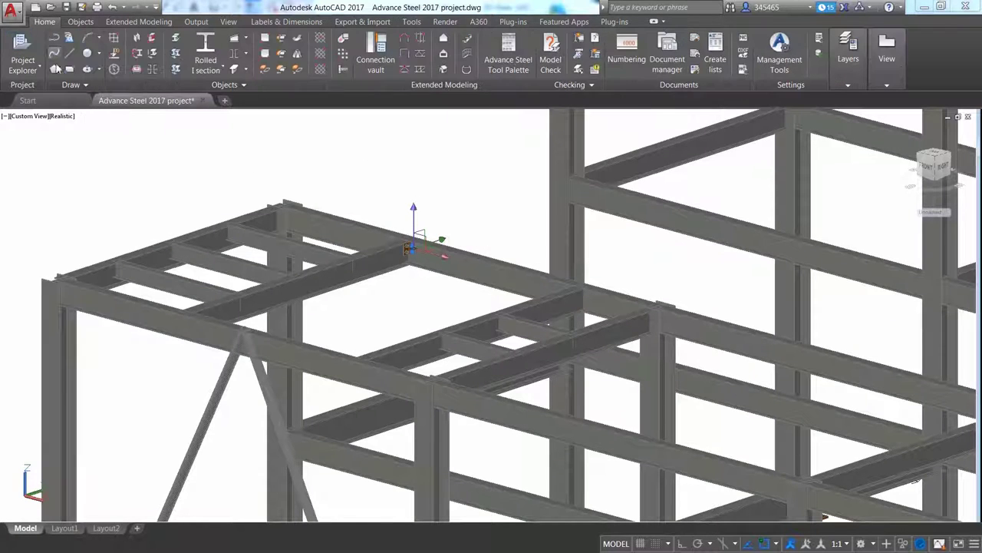
click(508, 52)
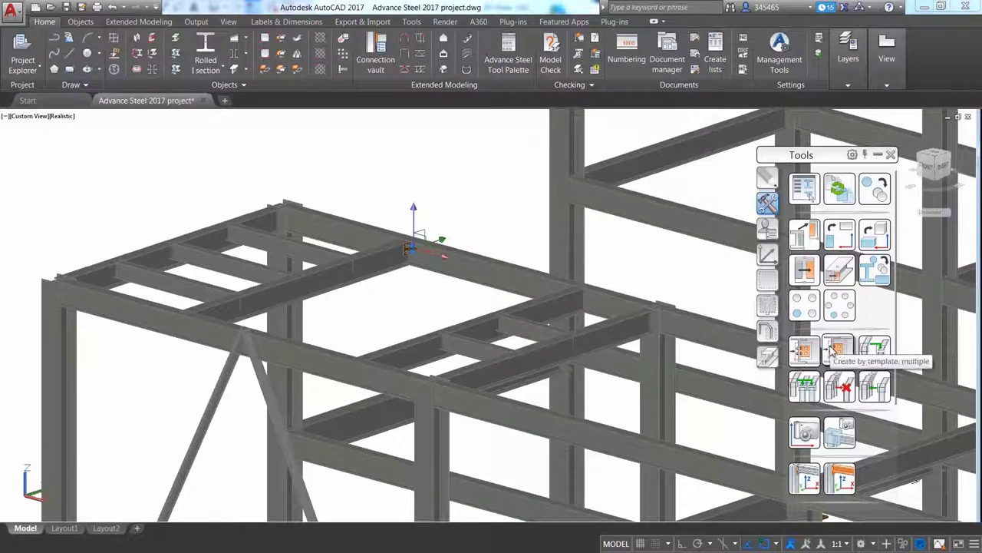
click(834, 349)
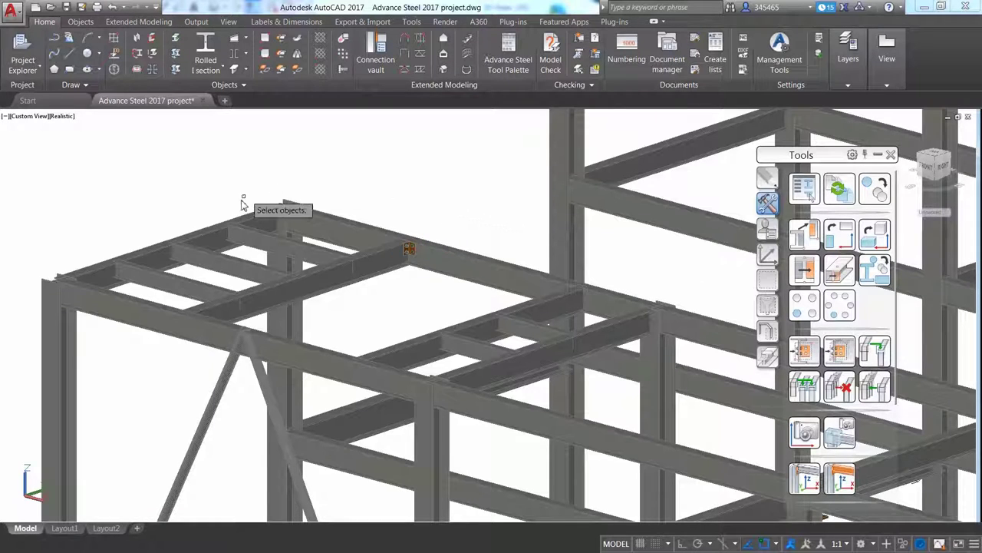
click(219, 226)
click(143, 332)
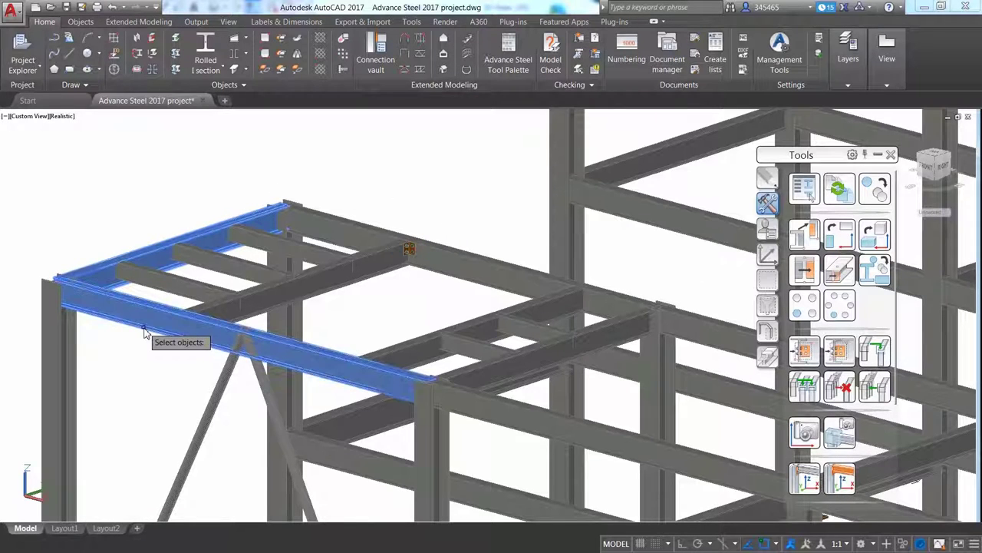
click(361, 272)
click(491, 326)
click(449, 367)
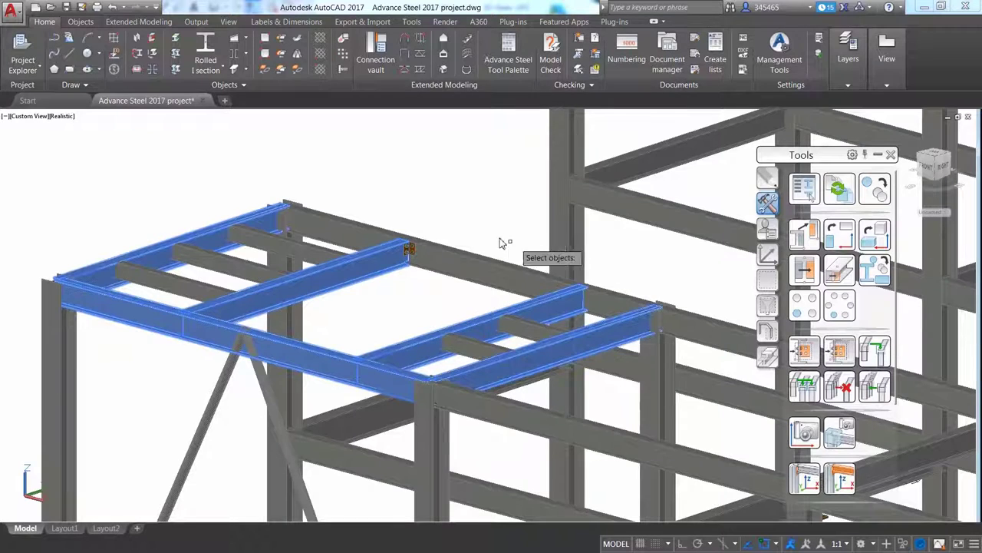
key(Return)
- Choose the five short infill beams and two intermediate cross beams as secondary beams, and create the clip angles by template
click(316, 251)
click(234, 267)
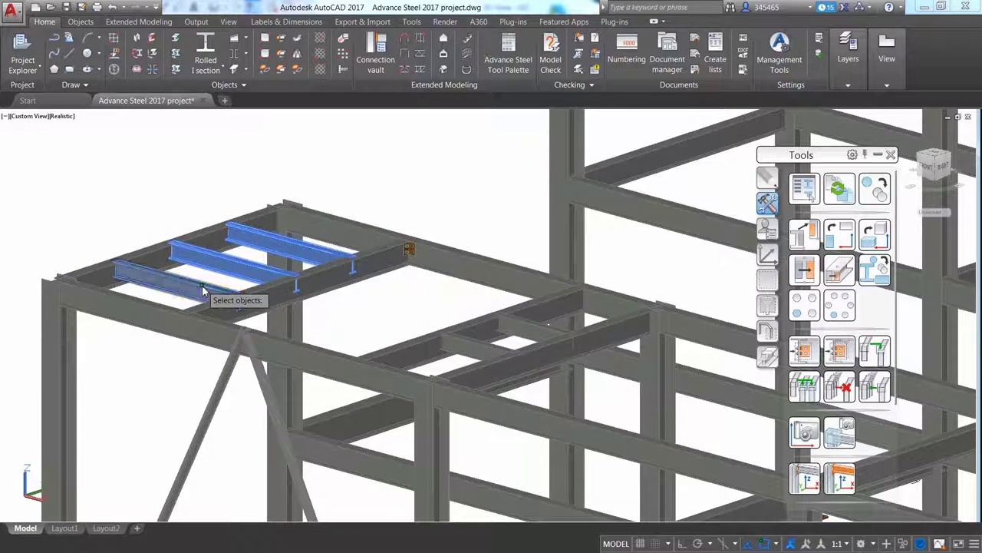
click(203, 288)
click(341, 278)
click(461, 326)
click(530, 322)
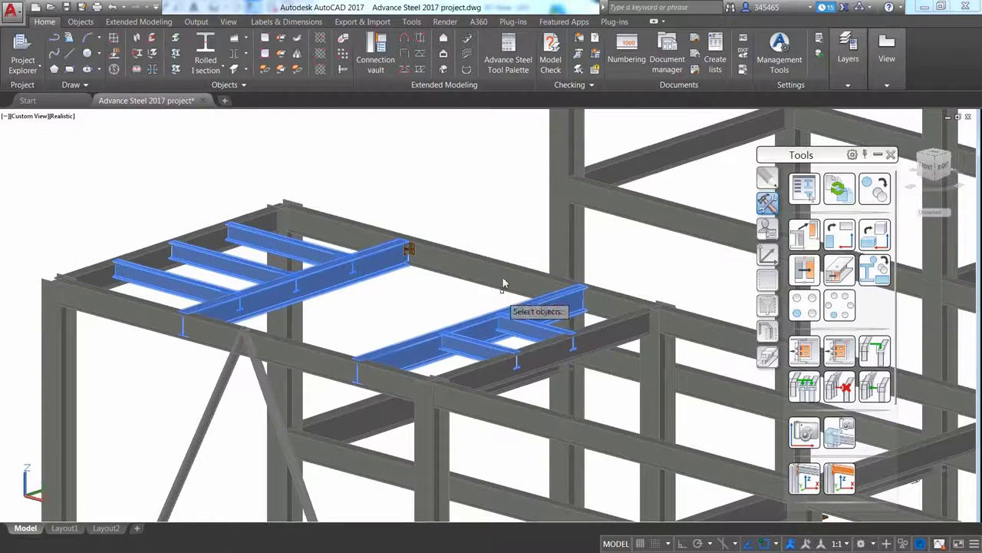
key(Return)
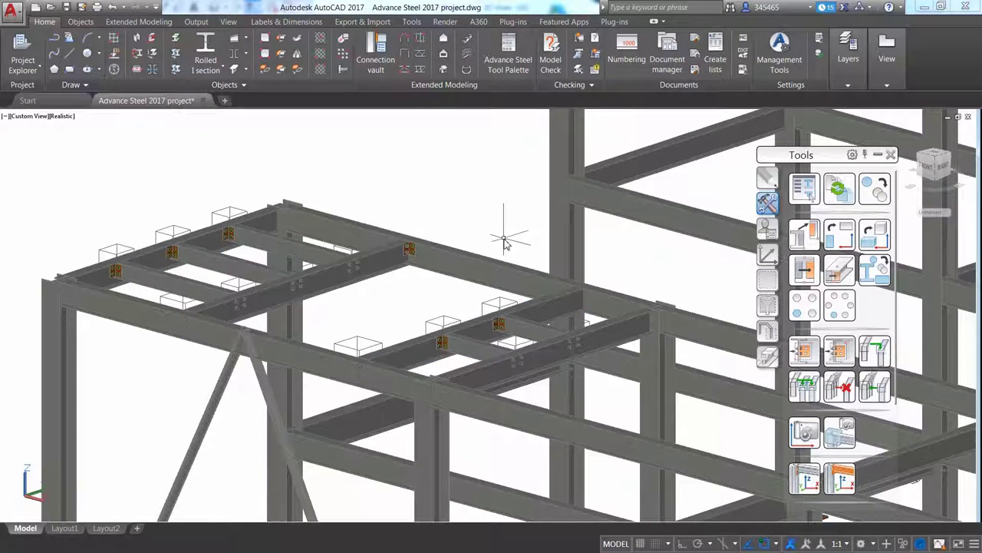
- Copy the second intermediate cross beam with its two short infill beams once, 6000 in X between two column nodes, including additional connections
click(420, 352)
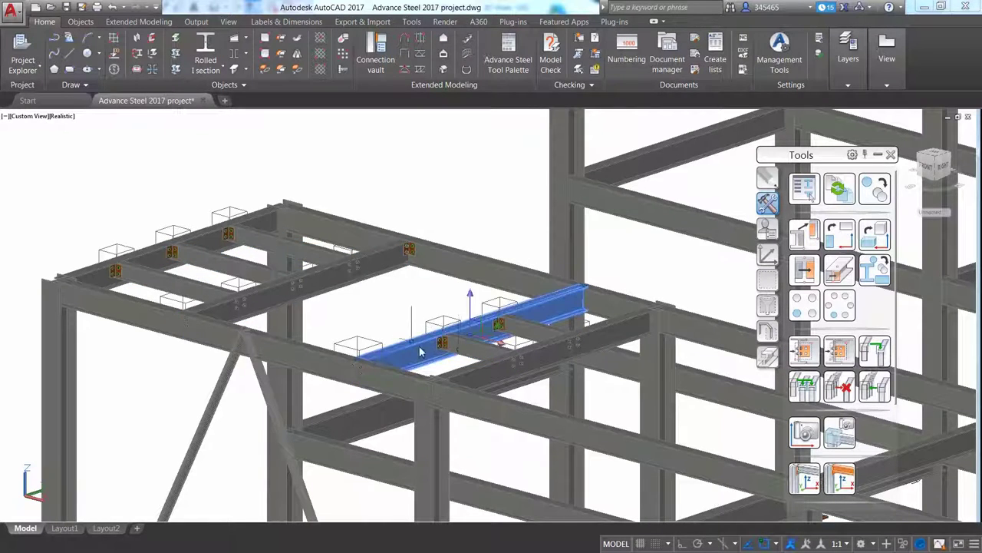
click(558, 331)
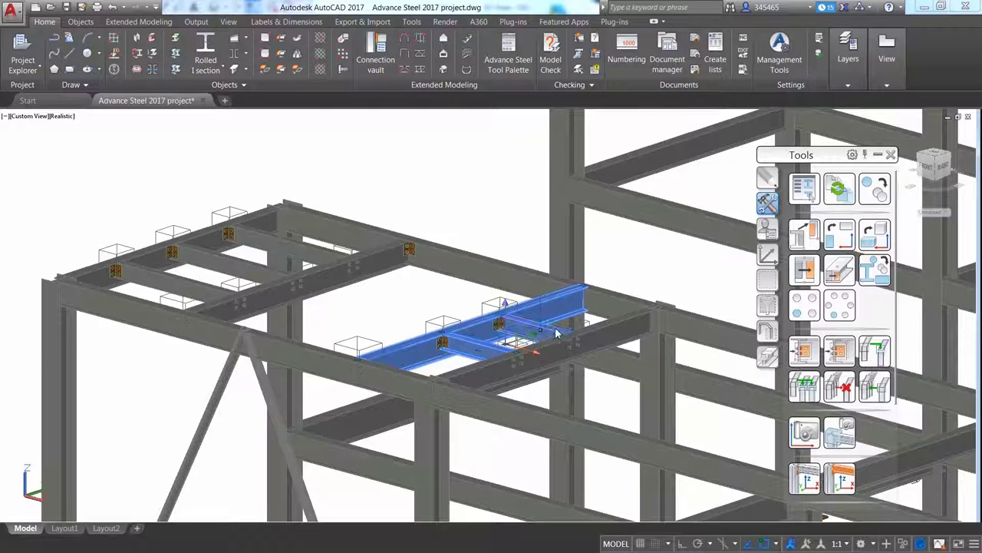
click(839, 190)
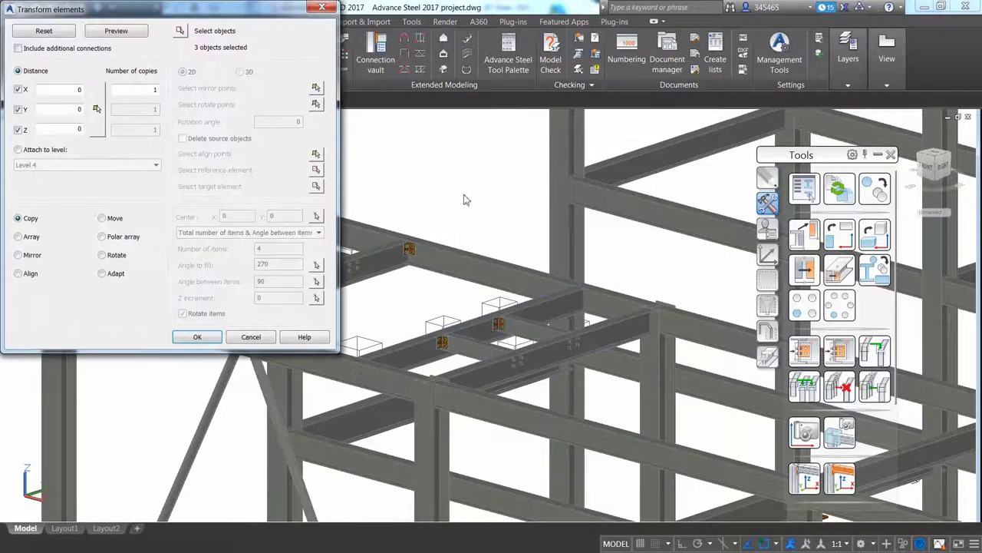
click(98, 108)
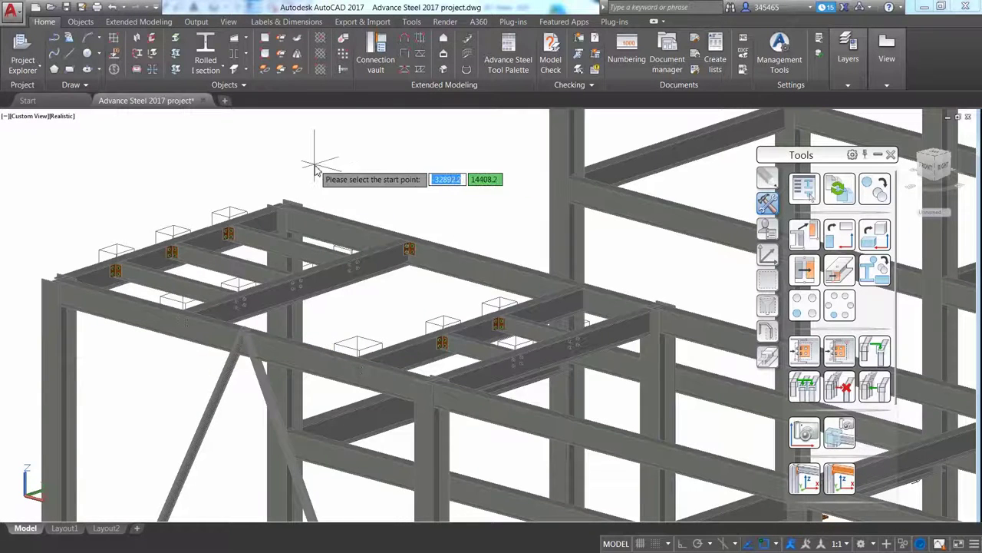
shift+right_click(314, 169)
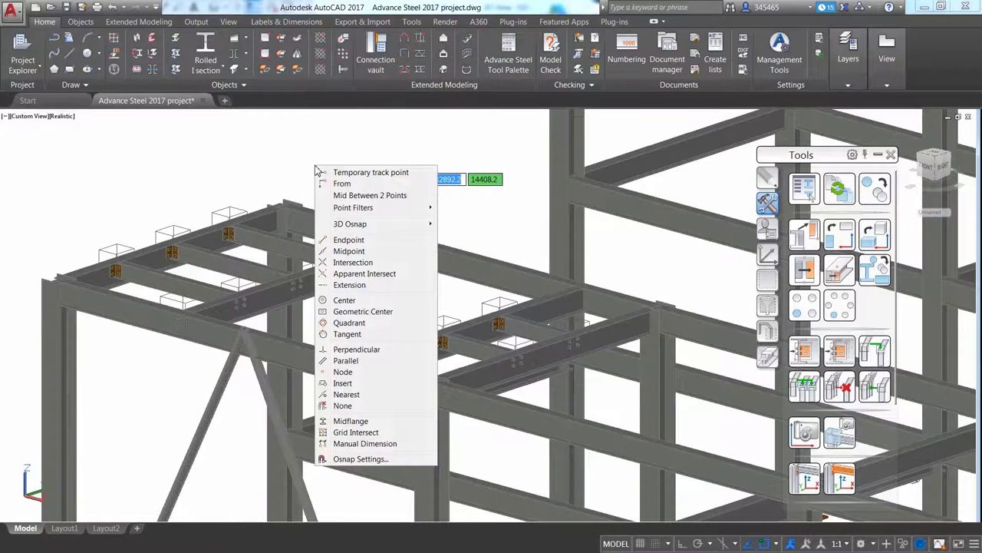
click(366, 373)
click(290, 205)
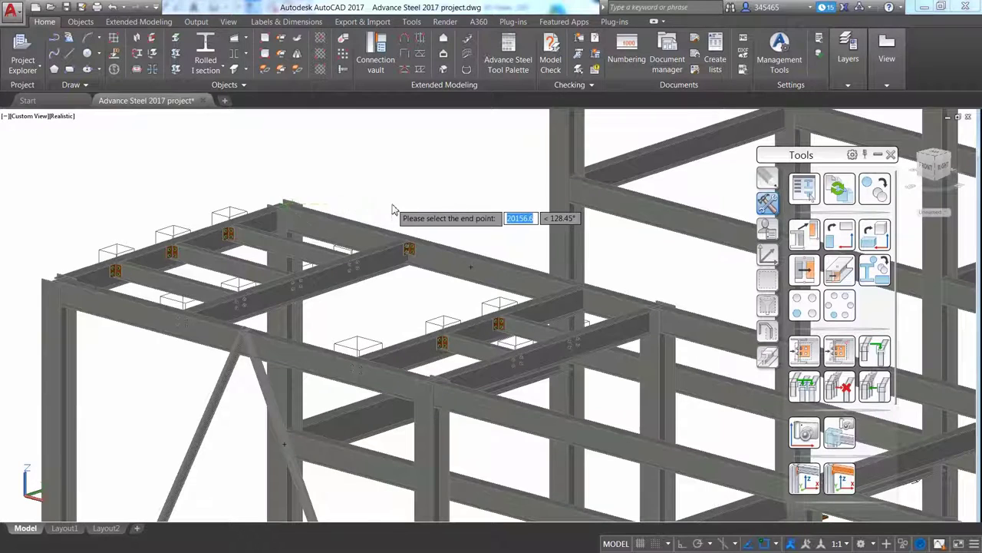
click(649, 276)
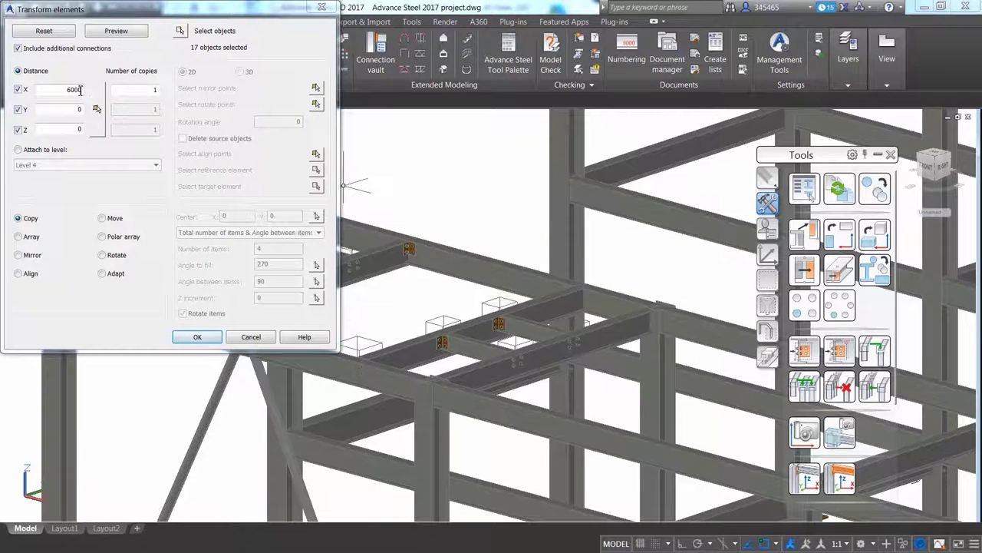
click(200, 336)
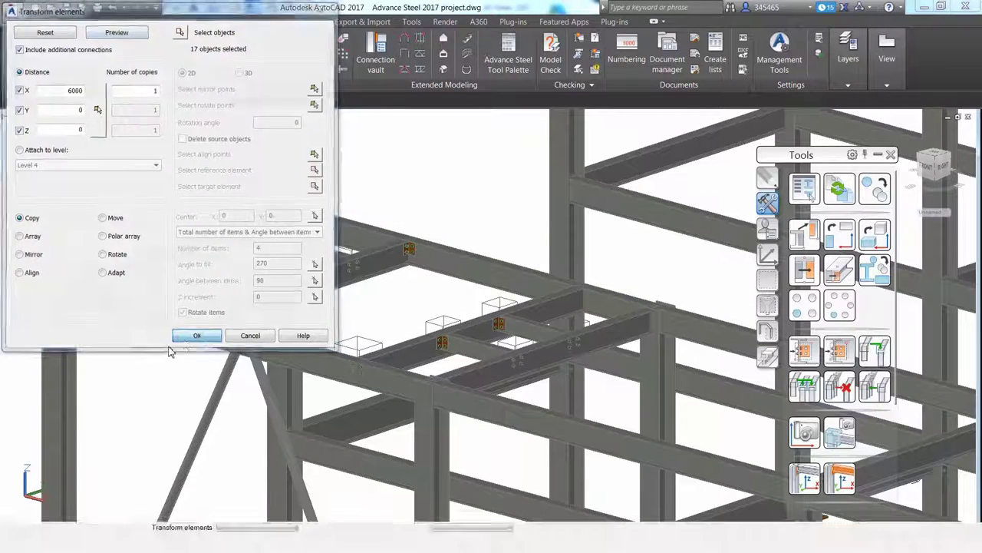
- Export the model for Revit as "Advance Steel 2017 project - 1.smlx" in the Steel folder, and save the model for export compatibility
shift+middle_drag(148, 370, 502, 335)
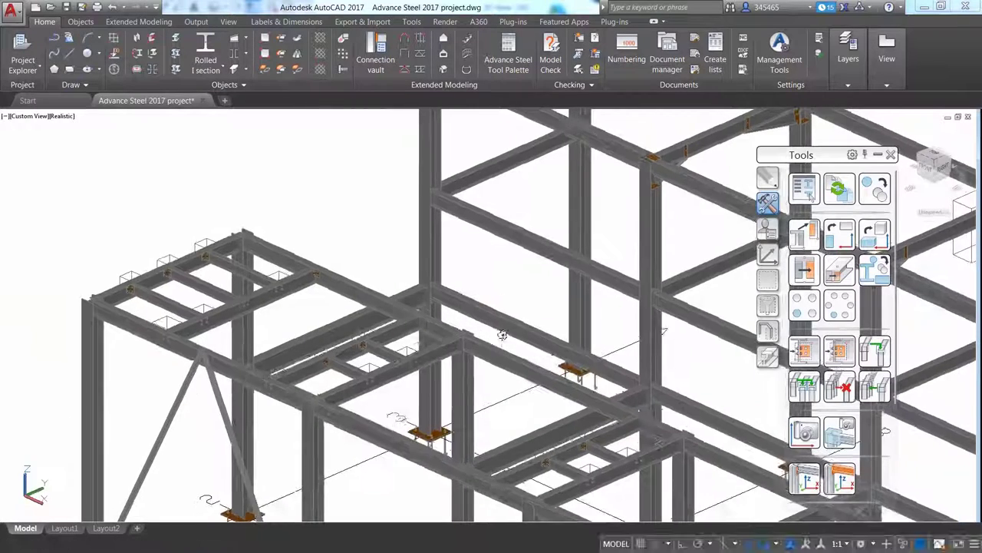
scroll(502, 335, down, 5)
click(343, 23)
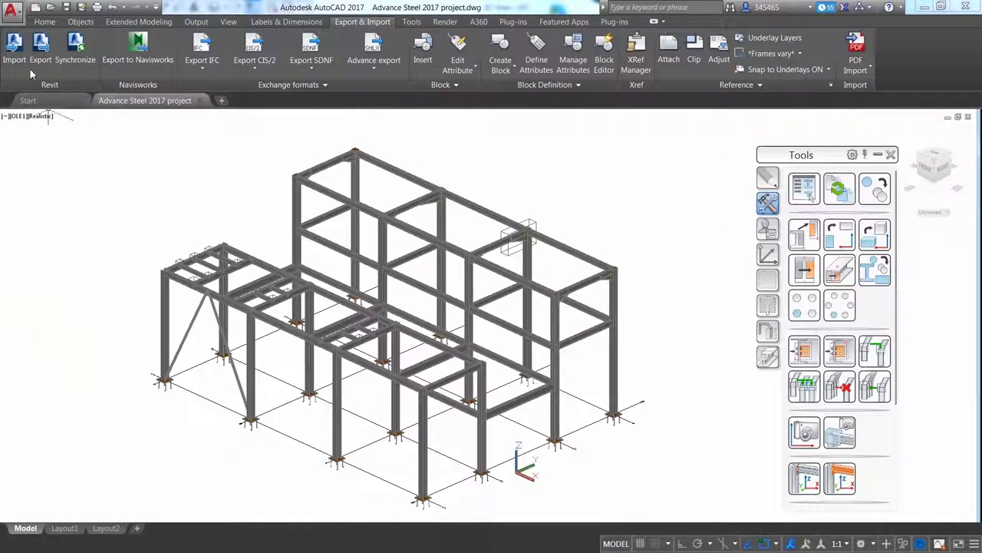
click(41, 48)
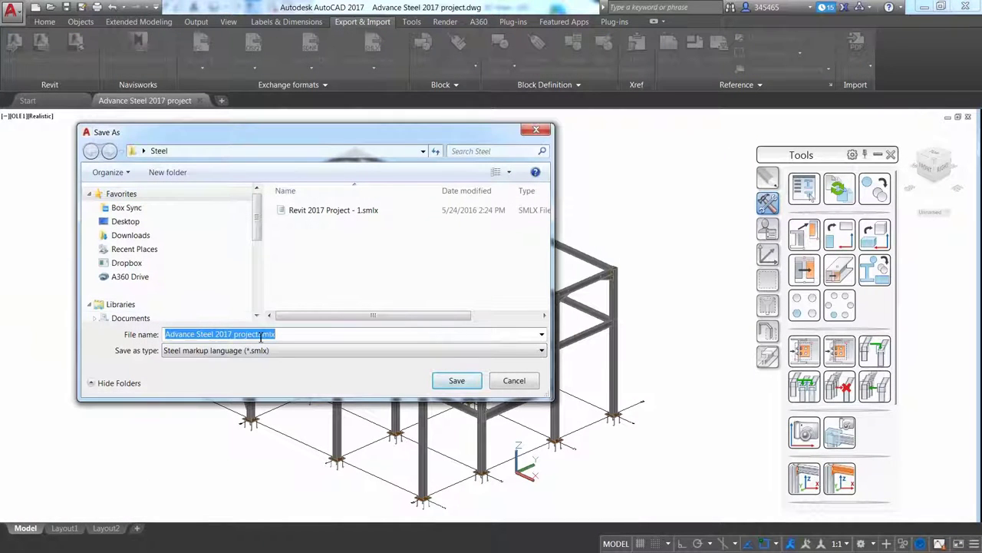
click(260, 335)
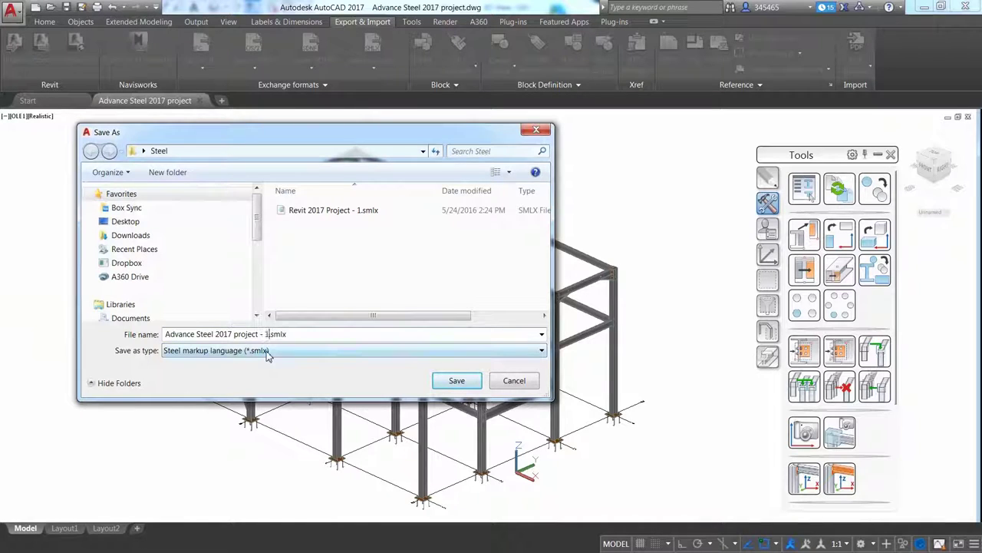
click(462, 387)
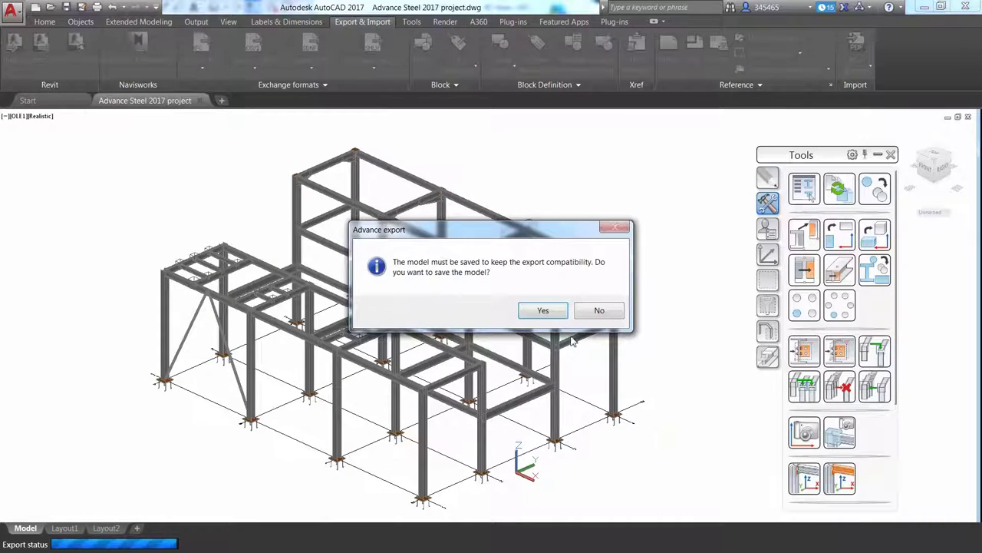
click(549, 311)
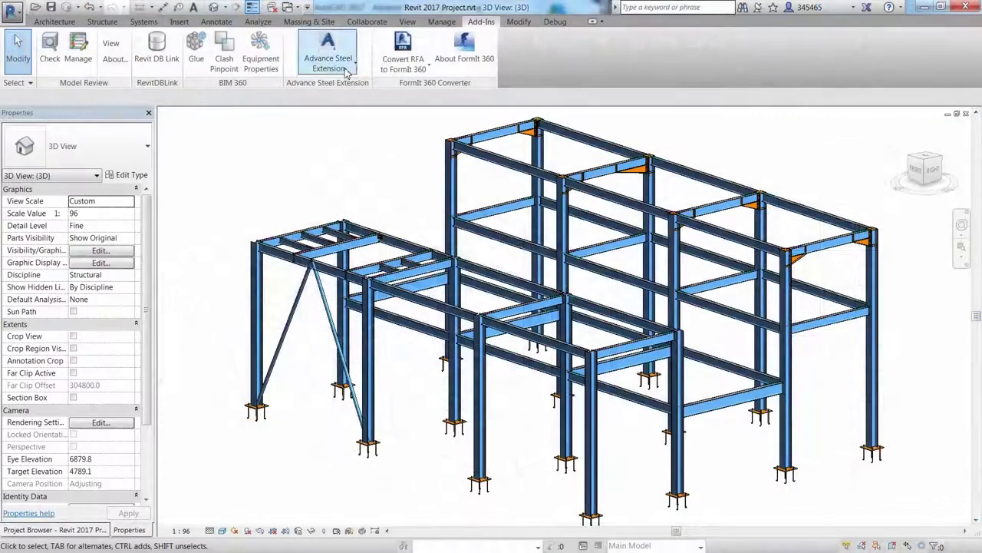
- Switch to Revit and load "Advance Steel 2017 project - 1.smlx" into the Advance Steel Extension's synchronization
click(346, 71)
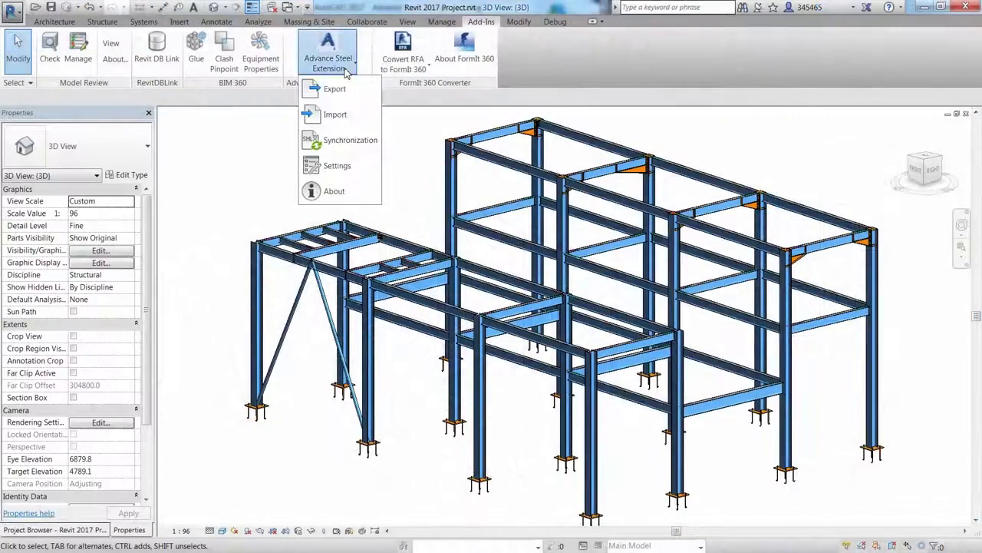
click(355, 148)
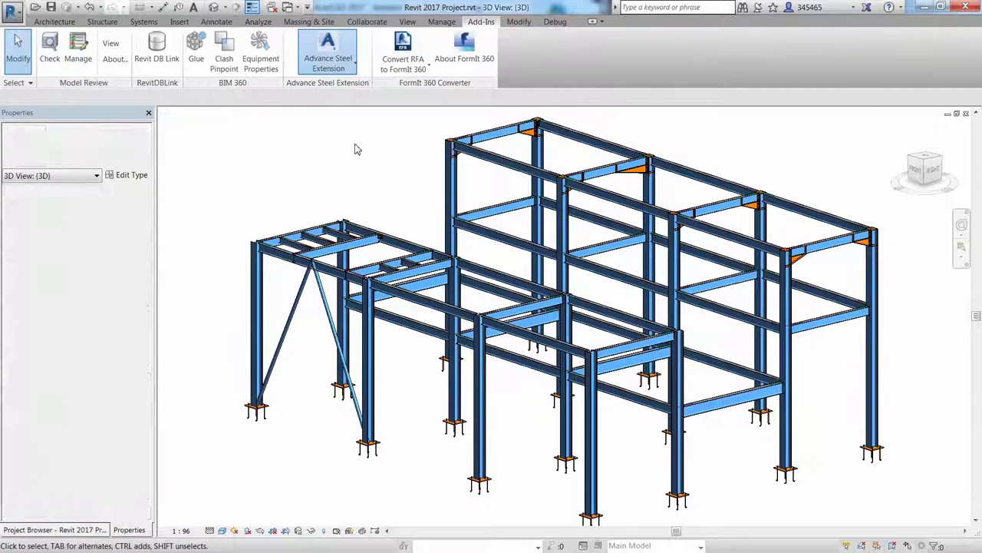
click(73, 162)
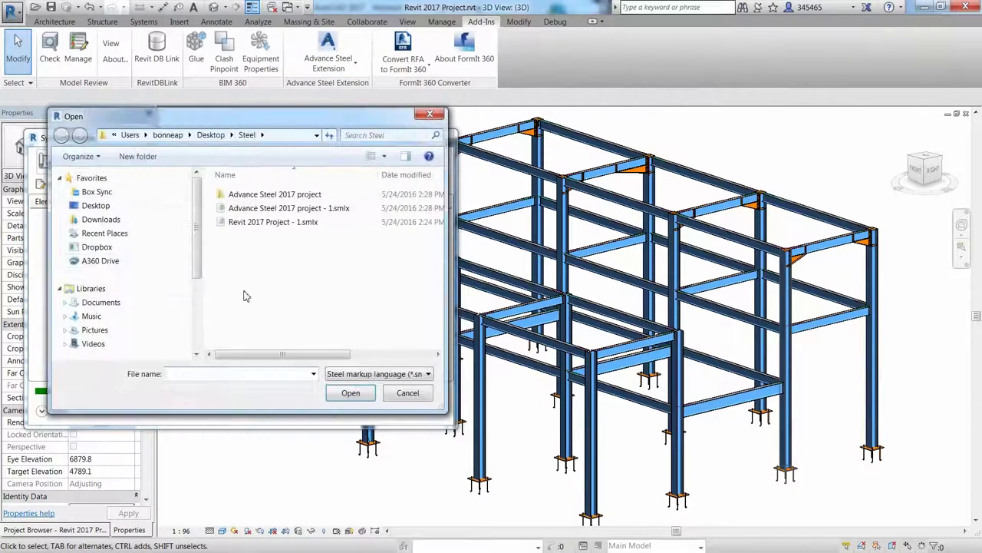
click(351, 392)
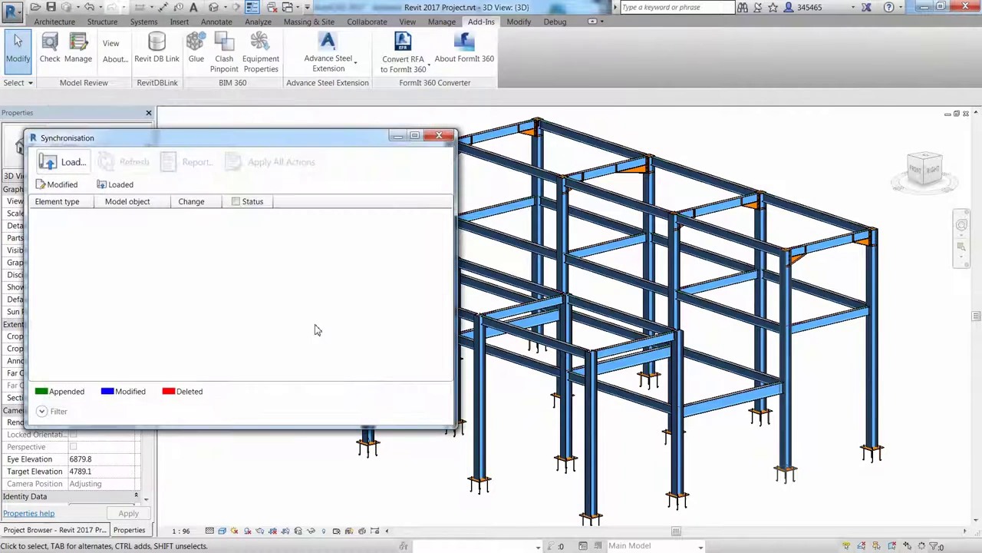
- Review the synchronisation list, filter it to modified connections only, and restore the filter to all elements and changes
drag(451, 307, 450, 367)
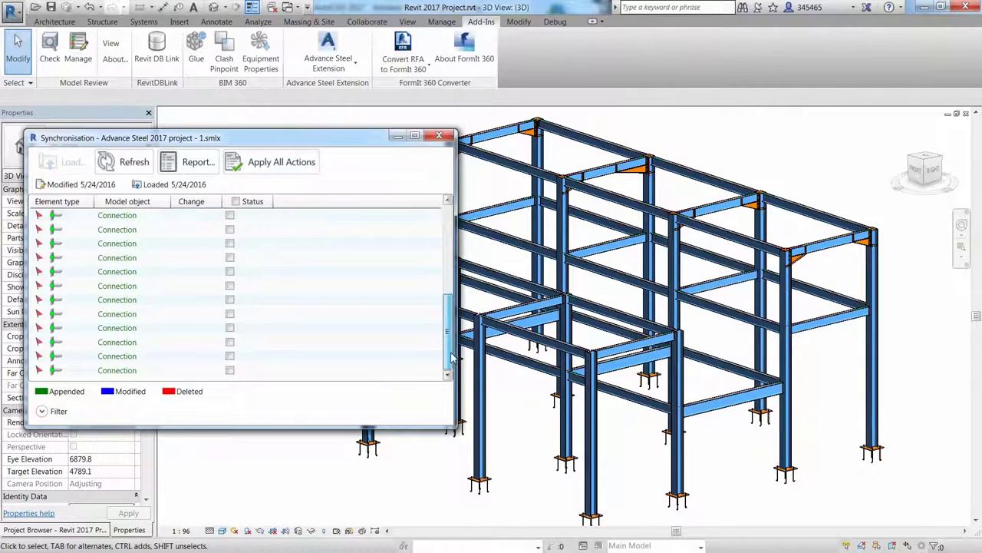
scroll(453, 356, up, 3)
click(42, 412)
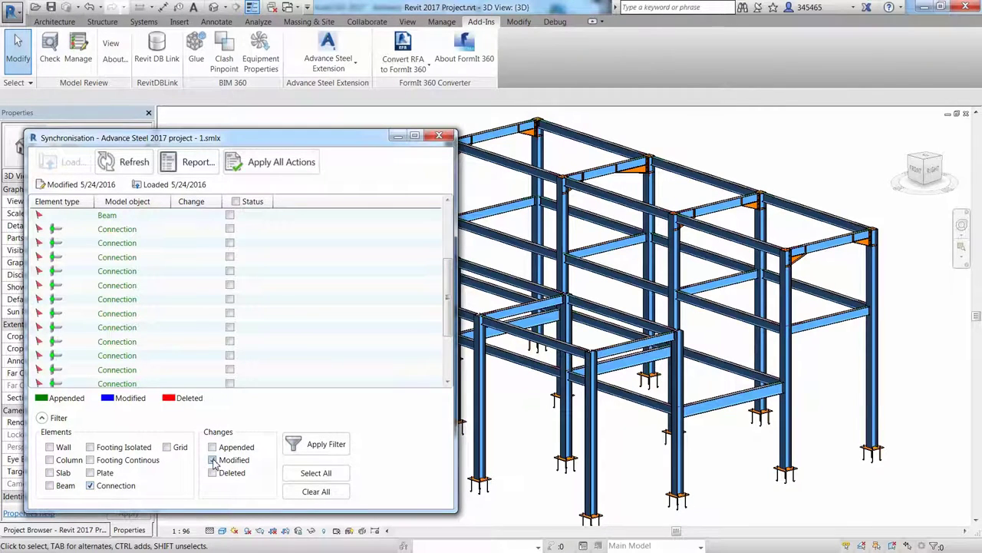
click(308, 448)
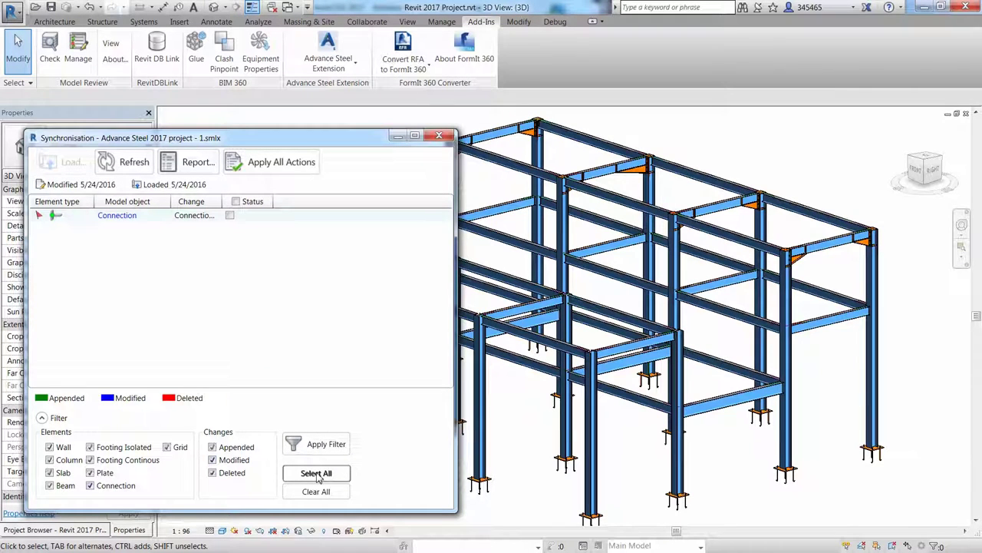
click(317, 474)
click(316, 443)
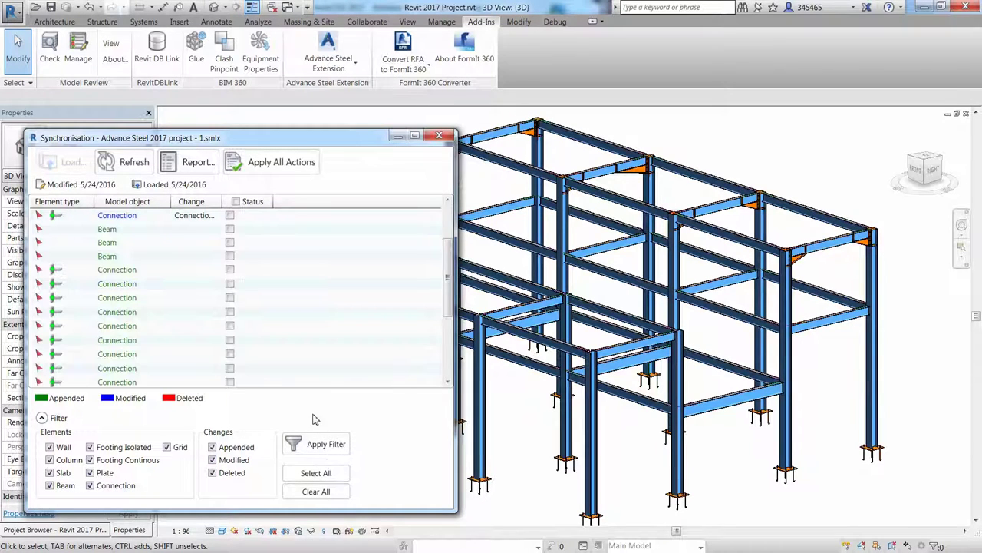
- Mark all listed changes, apply all synchronisation actions to the Revit model, and close the synchronisation
click(236, 201)
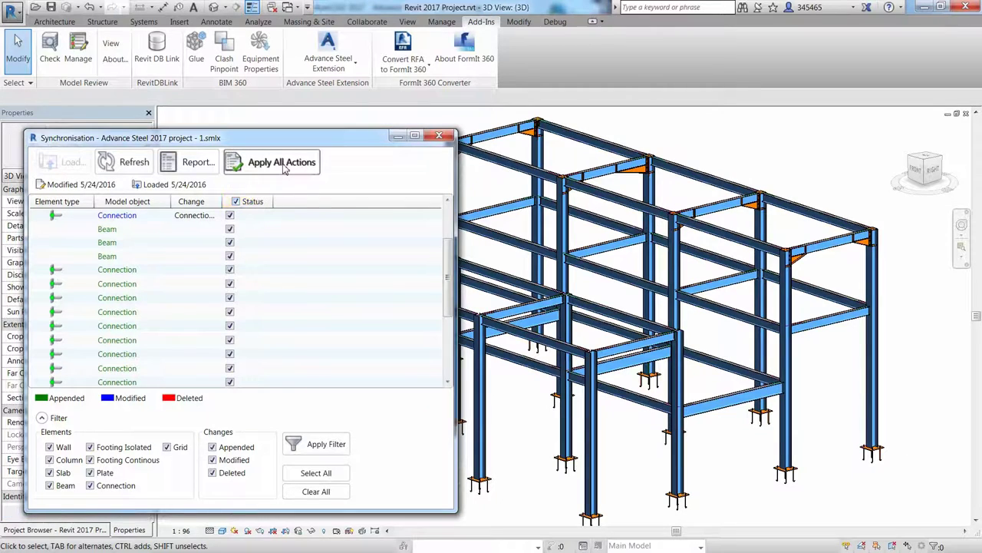
click(281, 163)
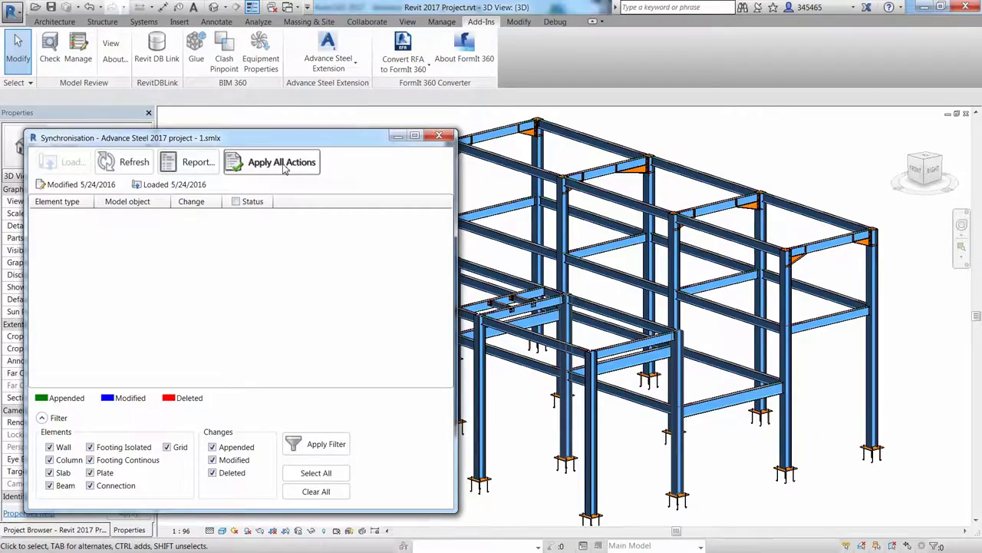
click(439, 136)
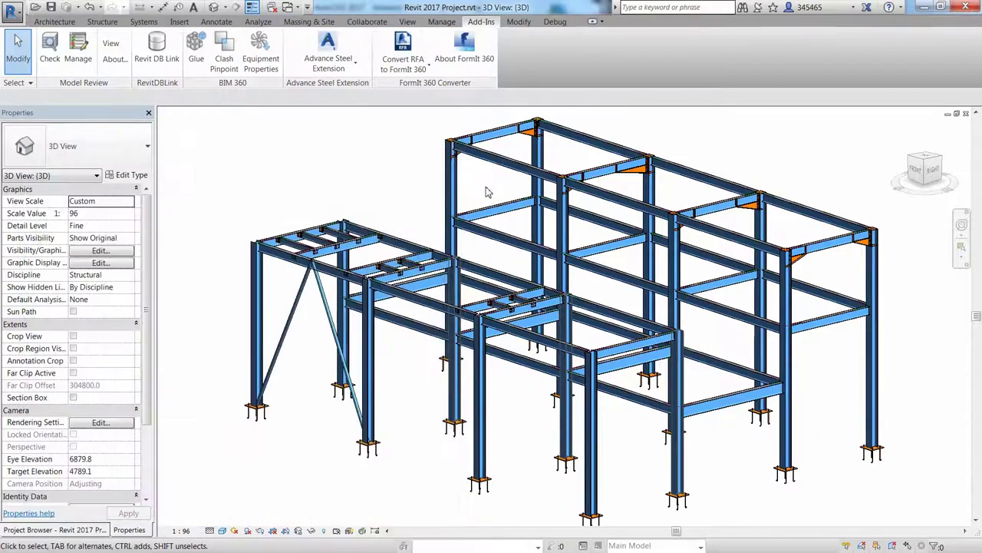
- Inspect the synchronised low roof beams in 3D and open the Level 3 structural plan
scroll(485, 192, up, 5)
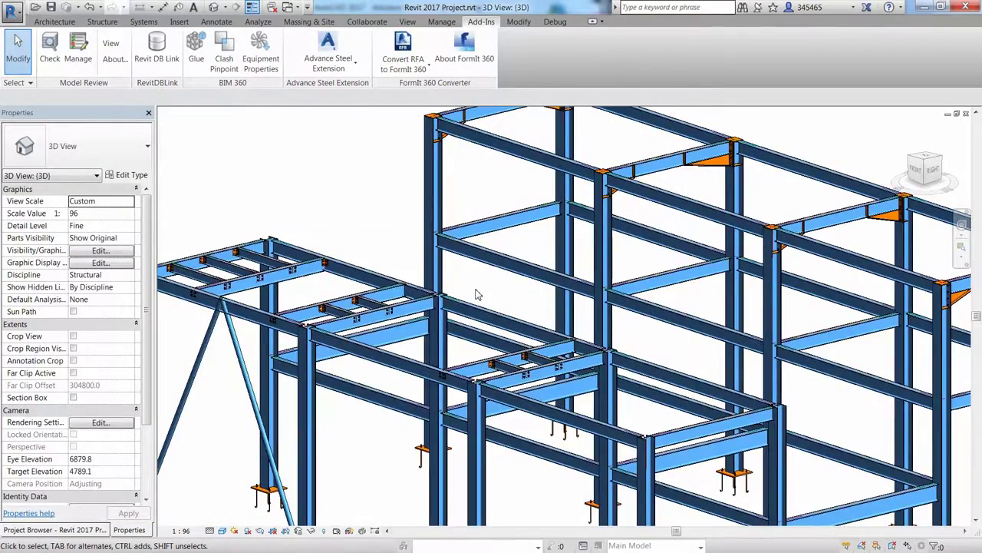
shift+middle_drag(476, 294, 240, 354)
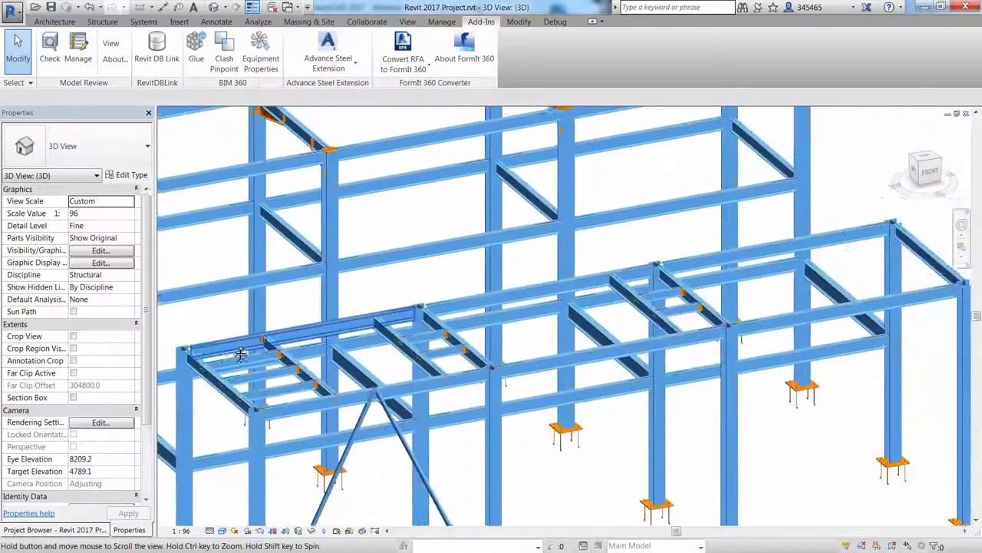
scroll(544, 265, up, 4)
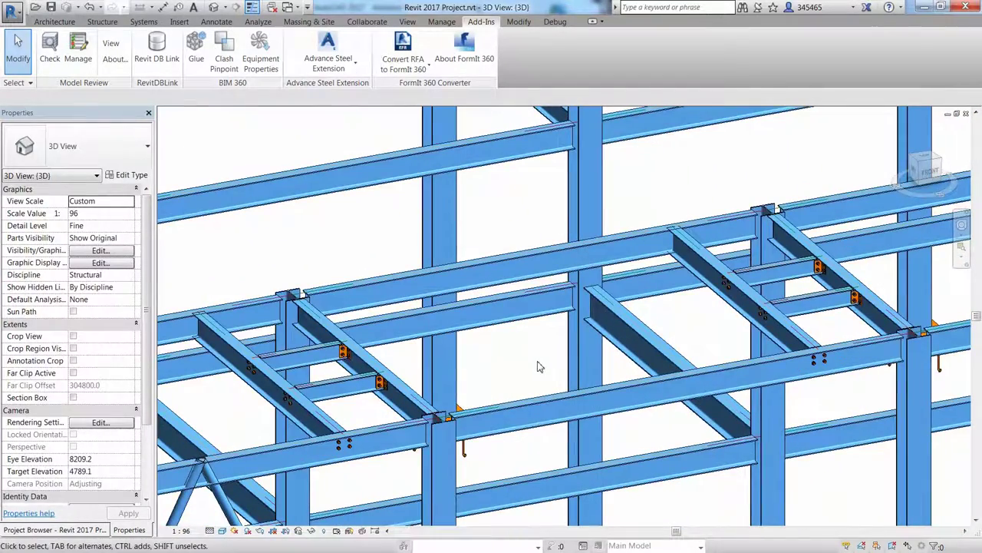
click(30, 530)
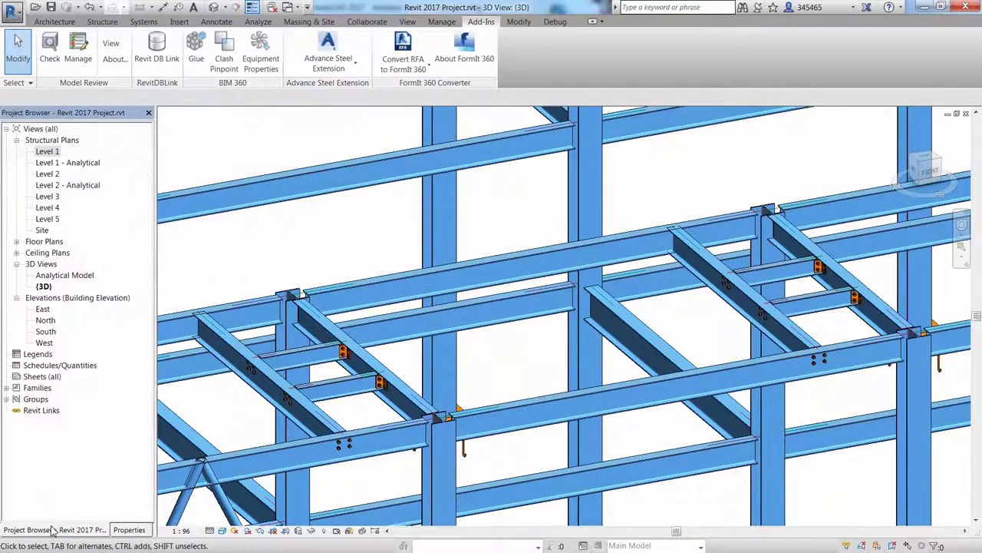
double_click(54, 196)
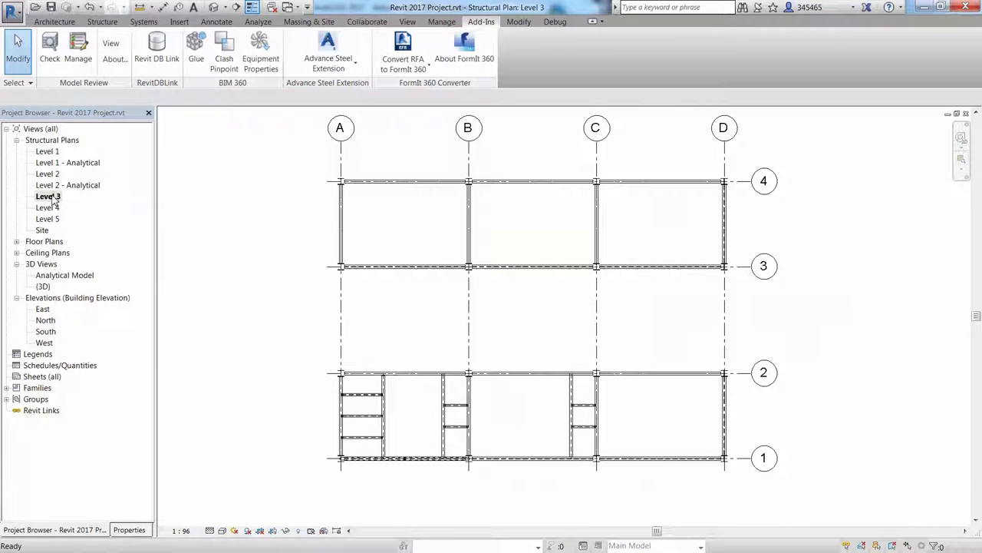
- Move the short infill beam nearer grid 2 in the bay beside grid B, with its connections, 800 toward grid 2, and reopen the 3D view
scroll(454, 416, up, 6)
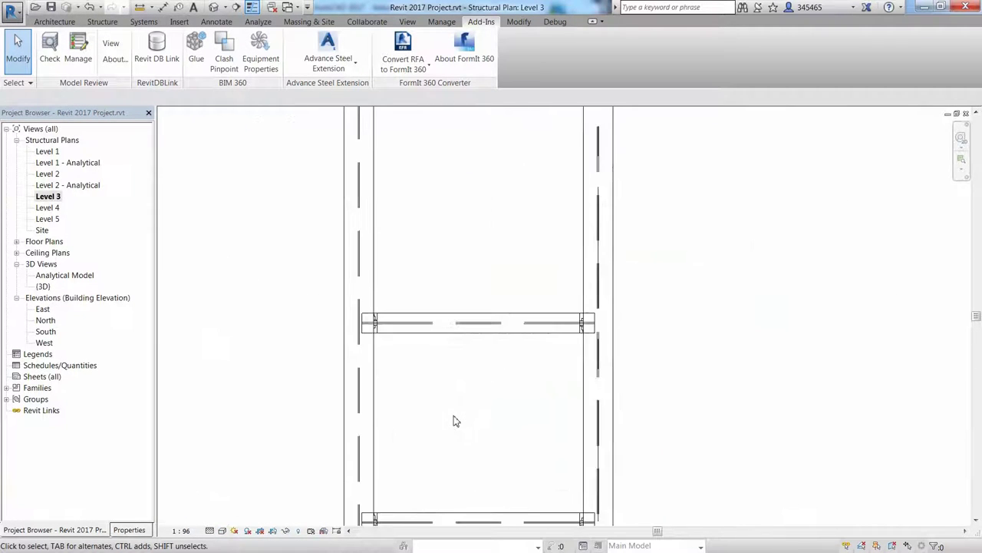
drag(386, 316, 670, 379)
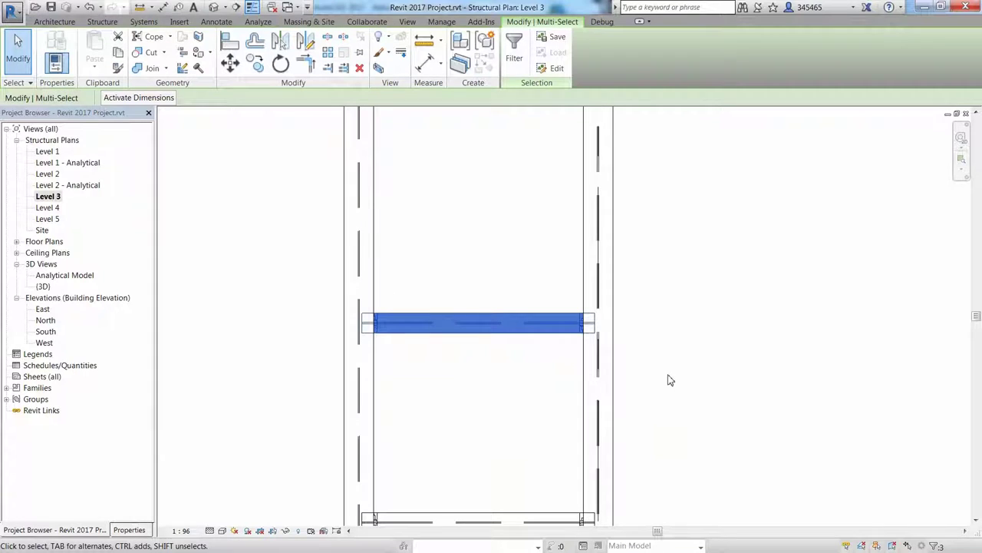
click(230, 62)
click(246, 285)
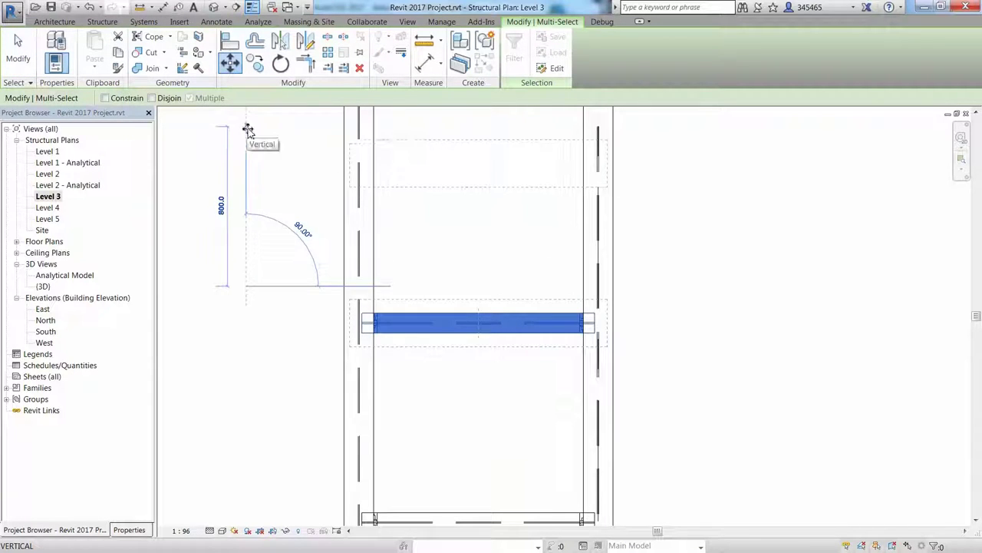
click(247, 127)
click(470, 295)
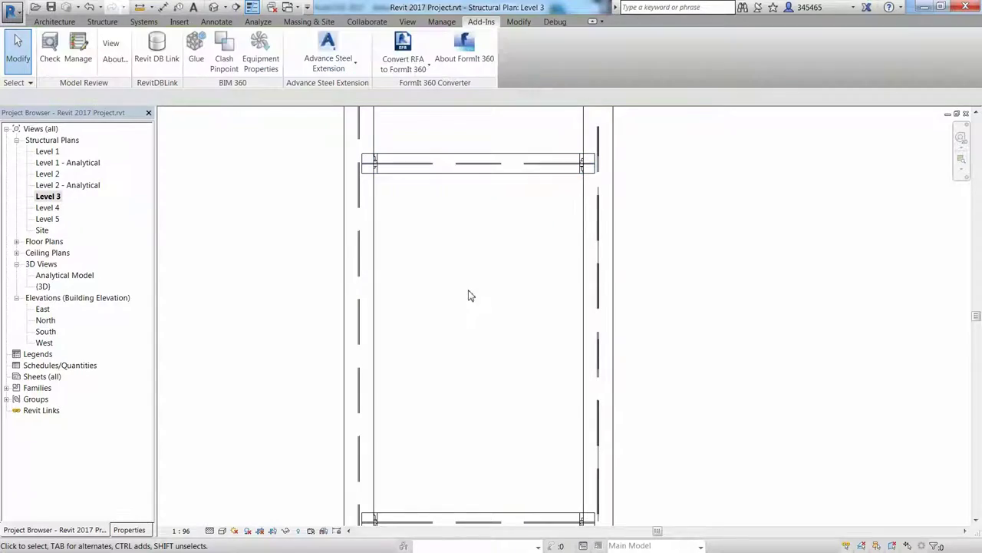
click(214, 7)
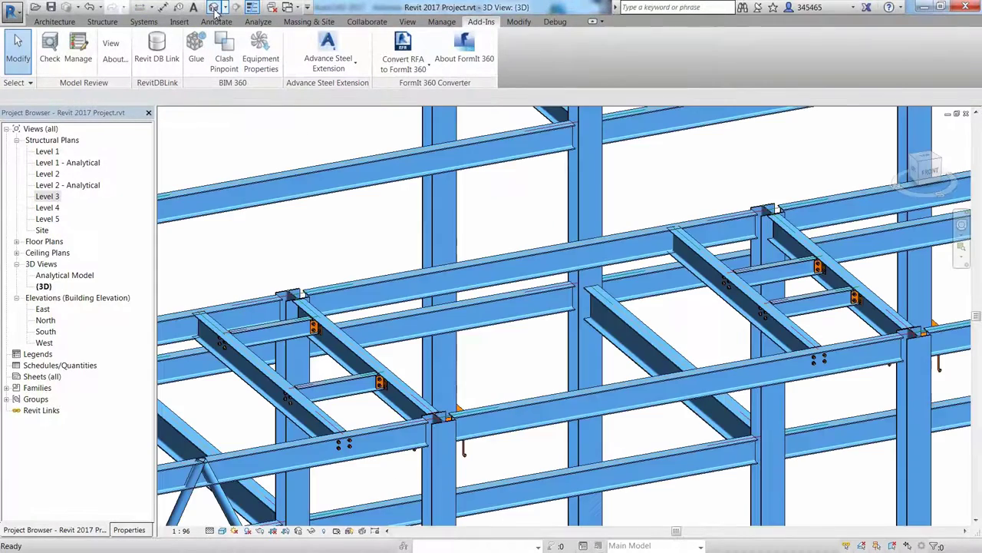
- Isolate the beam supporting the moved infill beam to examine its bolt holes, and restore the full 3D view
shift+middle_drag(414, 366, 461, 338)
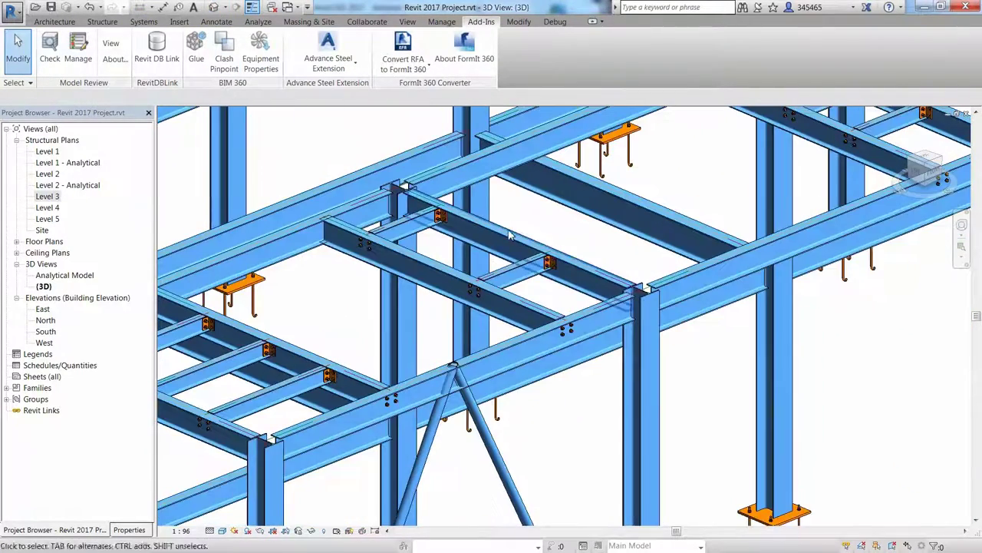
scroll(526, 228, up, 3)
click(562, 282)
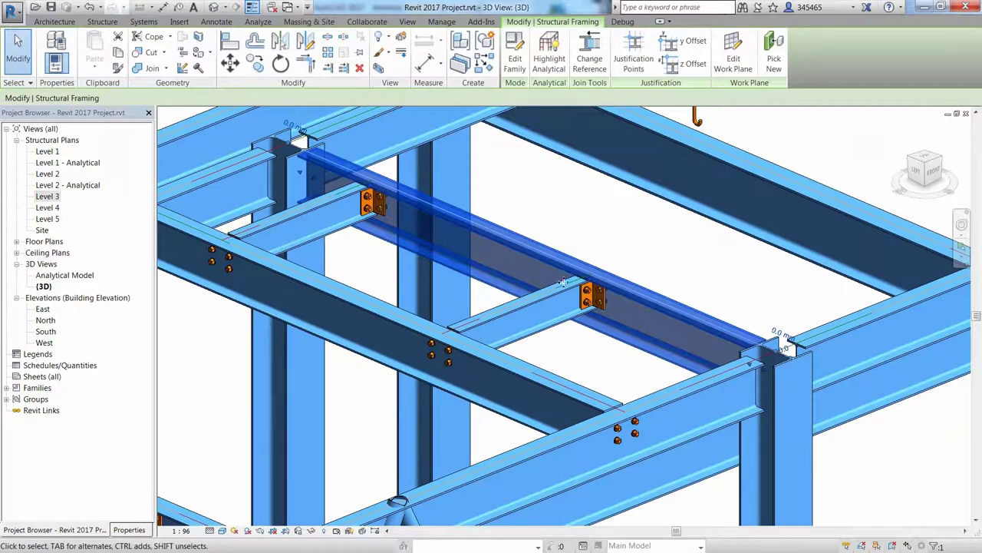
click(323, 530)
click(352, 490)
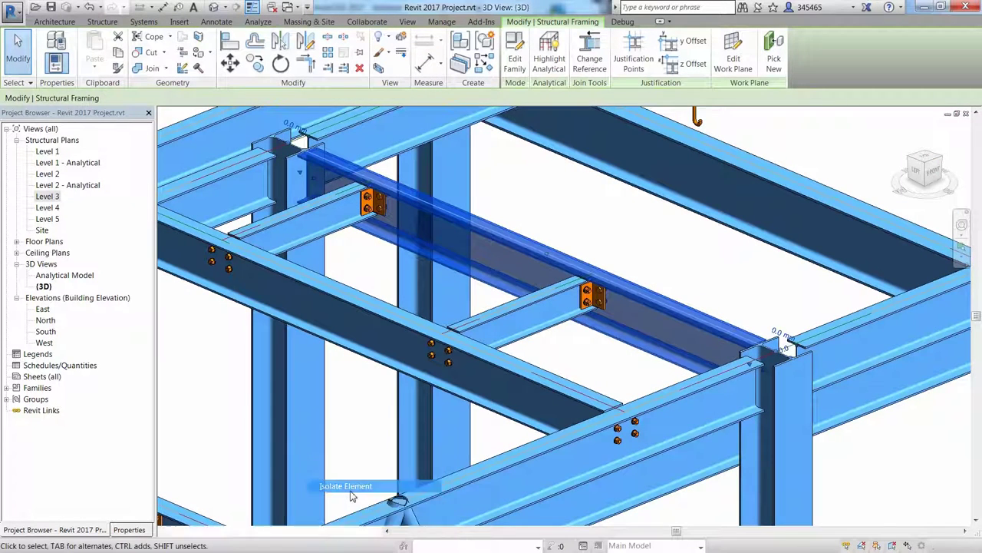
mouse_move(459, 360)
shift+middle_down()
mouse_move(492, 353)
mouse_move(591, 287)
mouse_move(596, 269)
mouse_move(472, 357)
shift+middle_up()
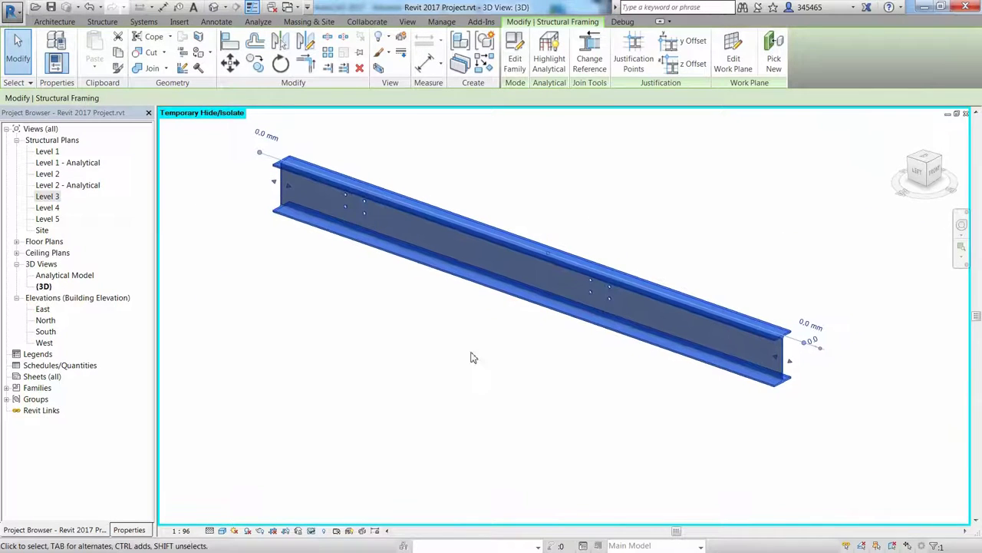
click(311, 529)
click(335, 518)
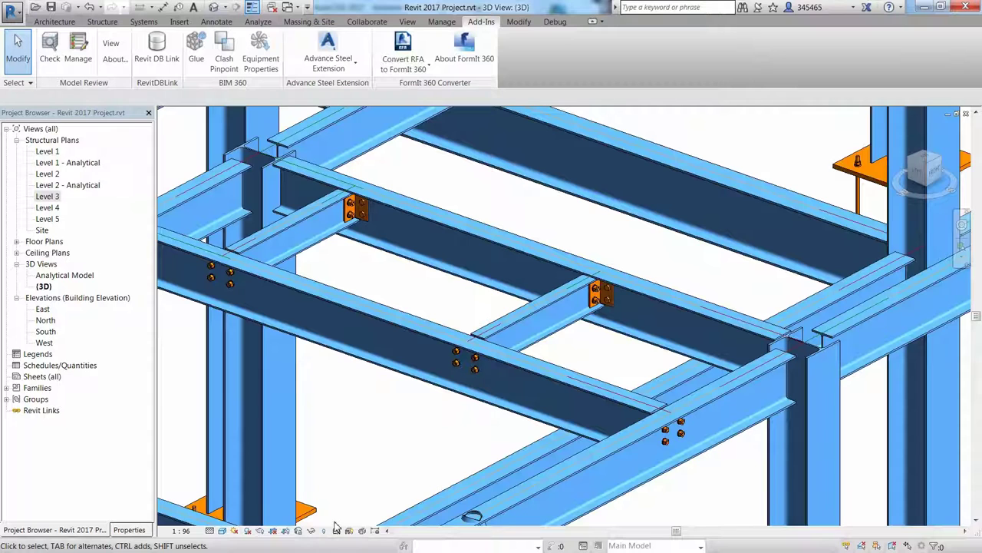
- Set the haunch length from the inner end plate face to 1600 for the haunched knee connection on a high roof rafter
scroll(405, 448, down, 6)
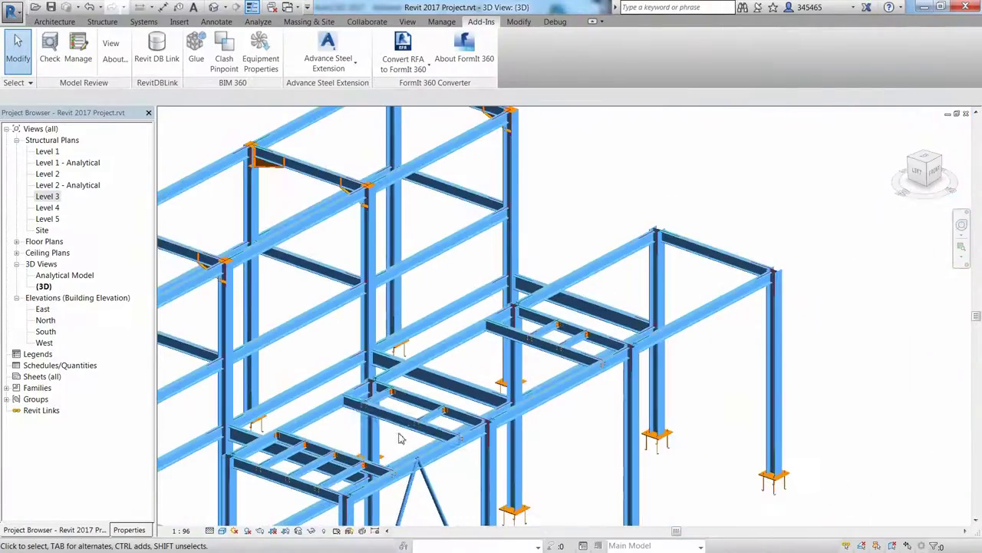
shift+middle_drag(430, 430, 832, 282)
scroll(753, 351, down, 2)
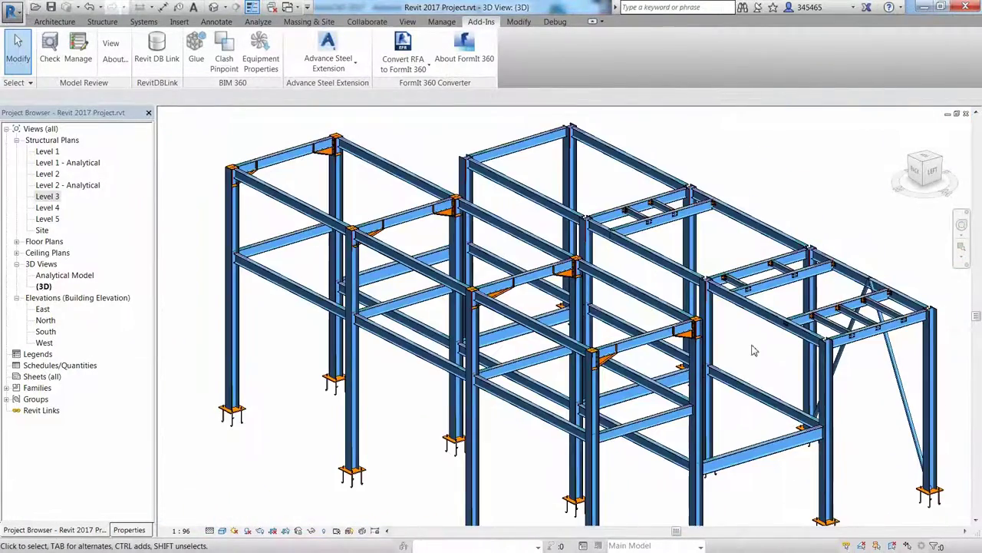
click(445, 217)
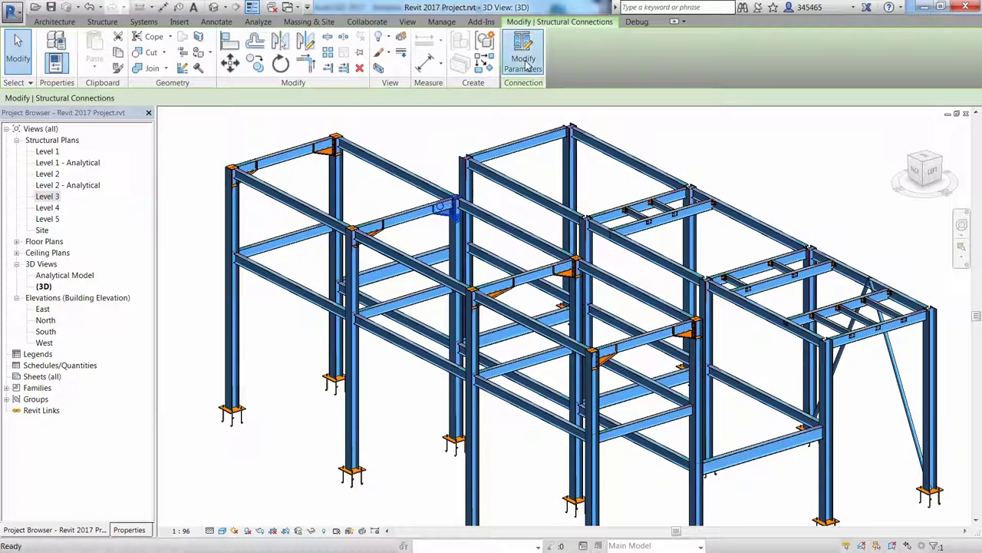
click(526, 67)
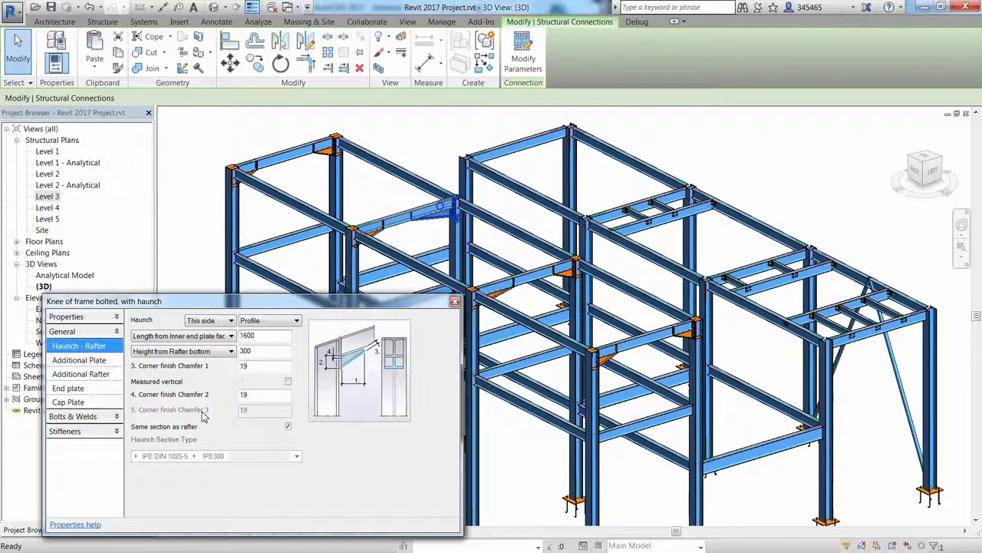
click(454, 303)
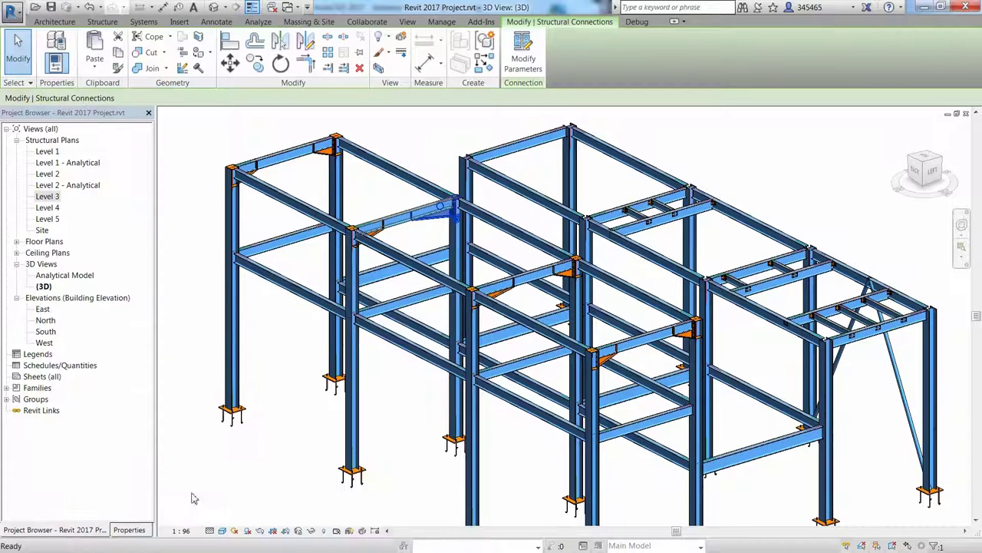
- Set the approval status of the haunched knee connection to Approved and deselect it
click(127, 529)
click(120, 201)
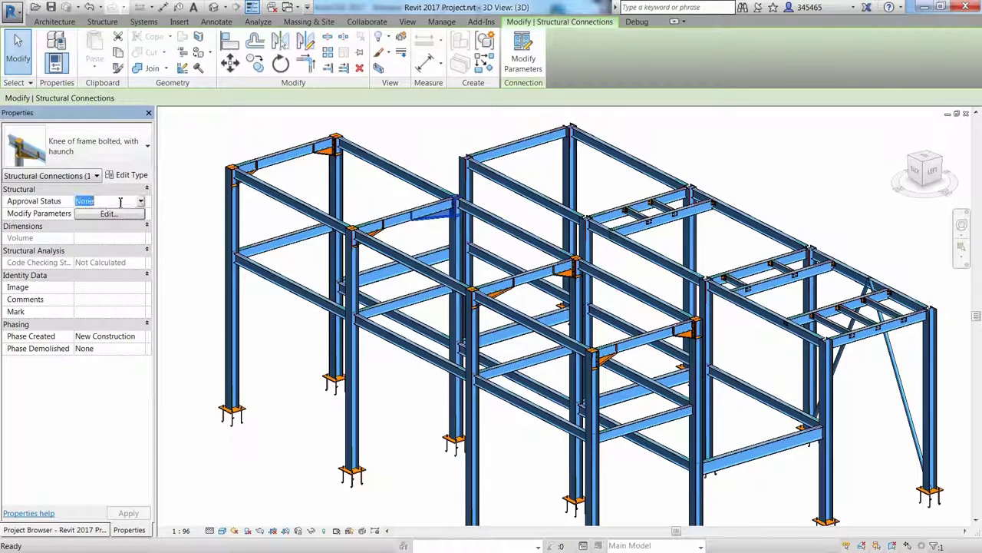
click(141, 201)
click(113, 222)
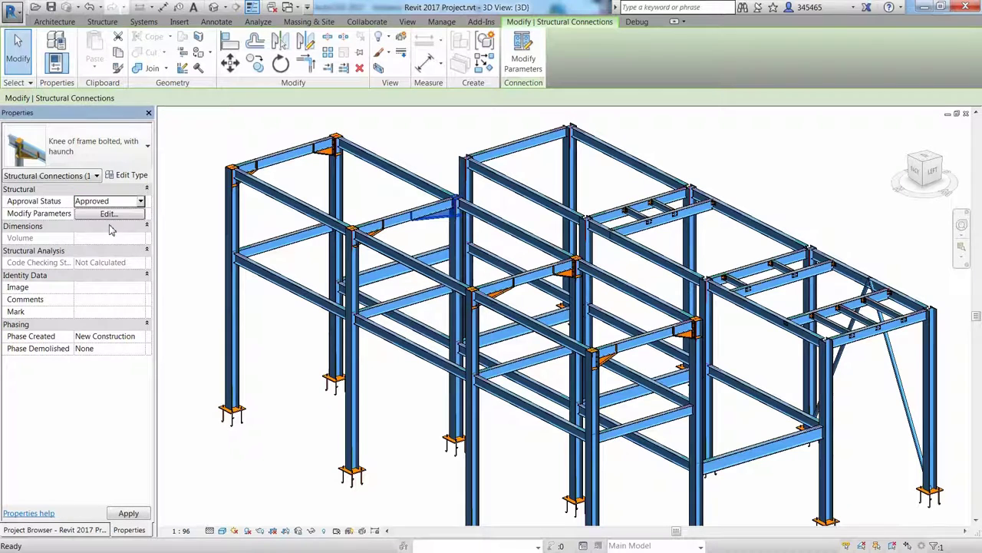
click(361, 187)
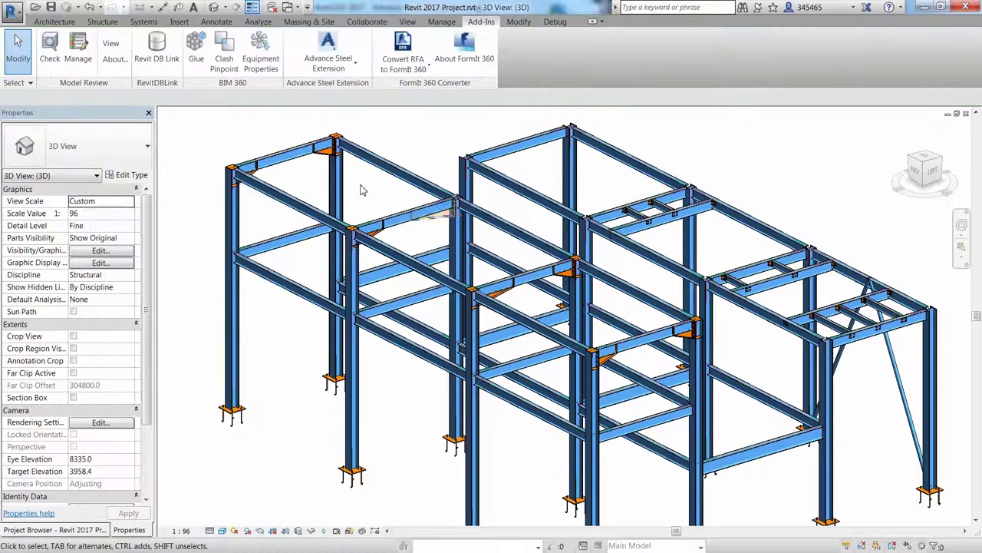
- Export the Revit model to Advance Steel as Revit 2017 Project - 2.smlx in the Steel folder
click(350, 71)
click(335, 89)
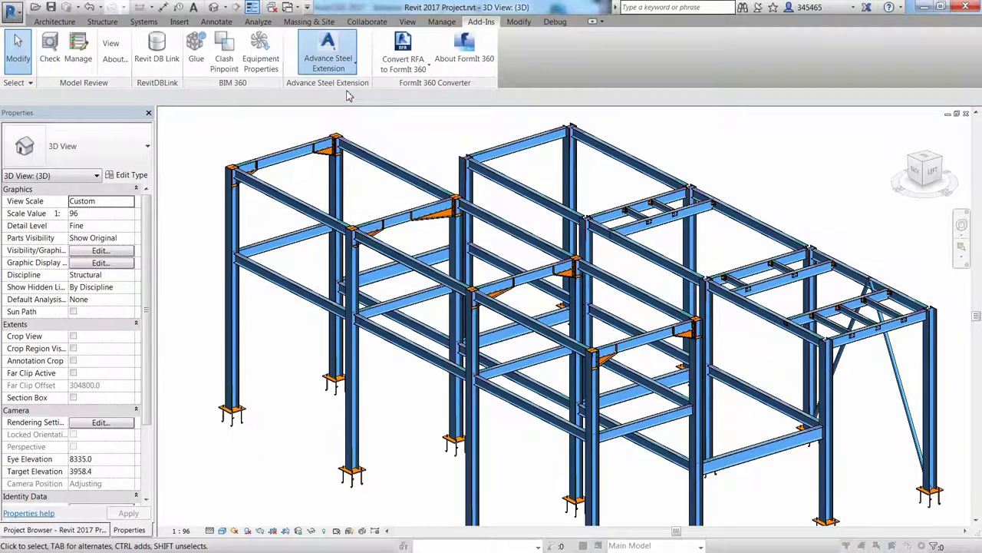
click(603, 366)
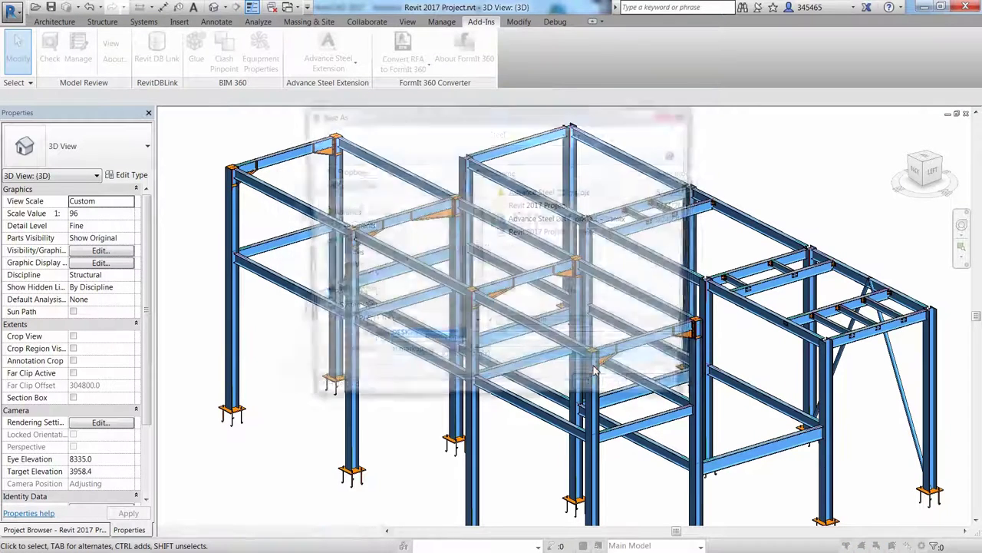
click(552, 232)
click(459, 345)
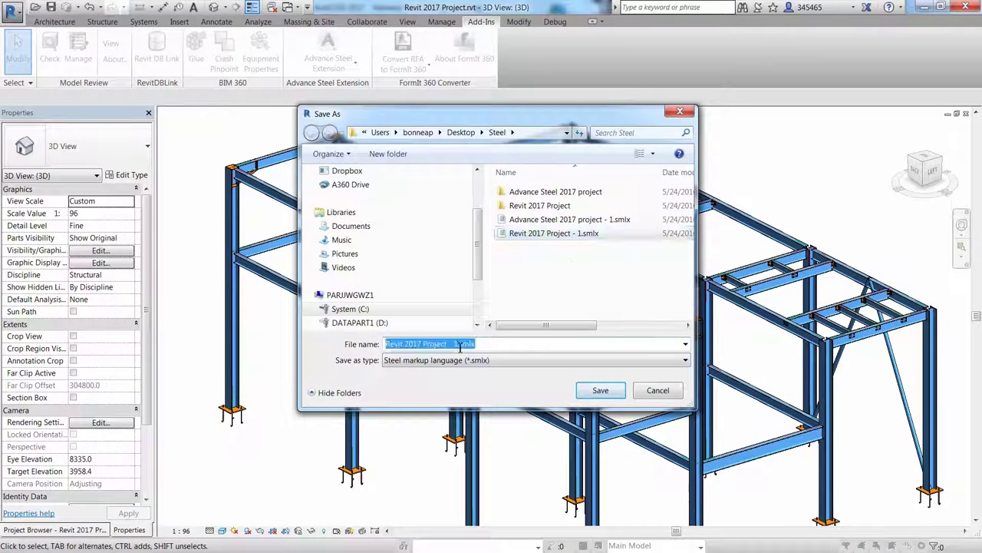
click(458, 346)
key(BackSpace)
key(BackSpace)
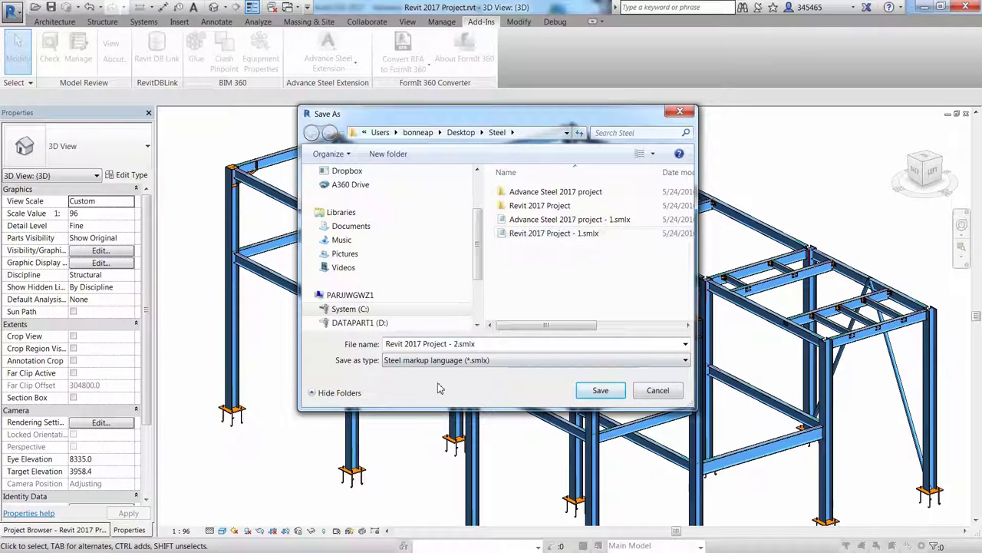
click(600, 389)
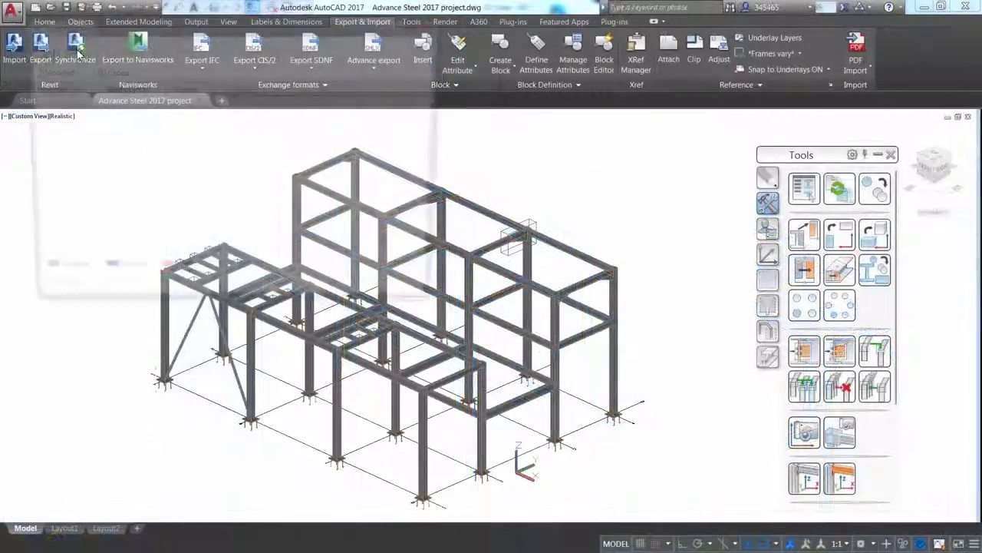
- Switch to Advance Steel, load Revit 2017 Project - 2.smlx for synchronisation, and widen the Change column to read the full change descriptions
click(66, 46)
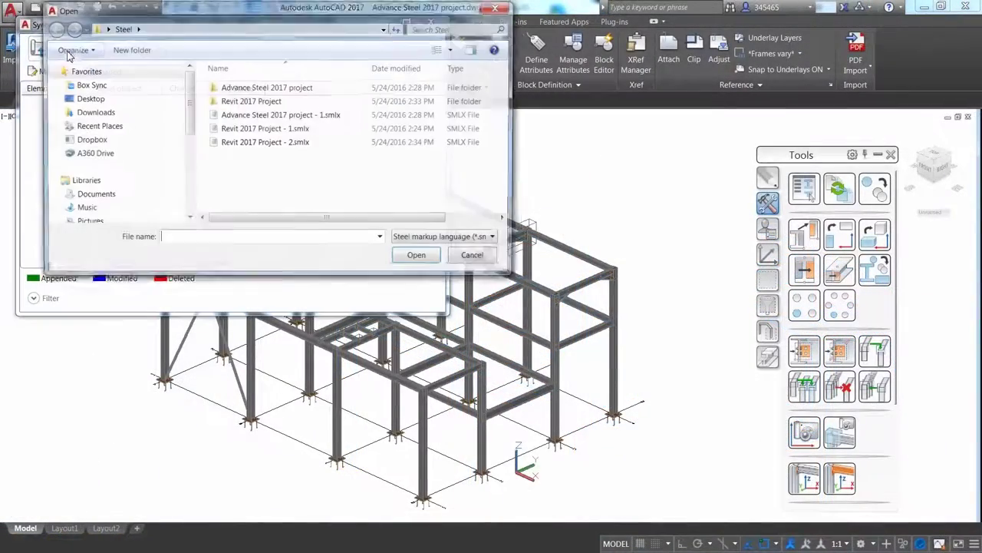
click(301, 144)
click(415, 259)
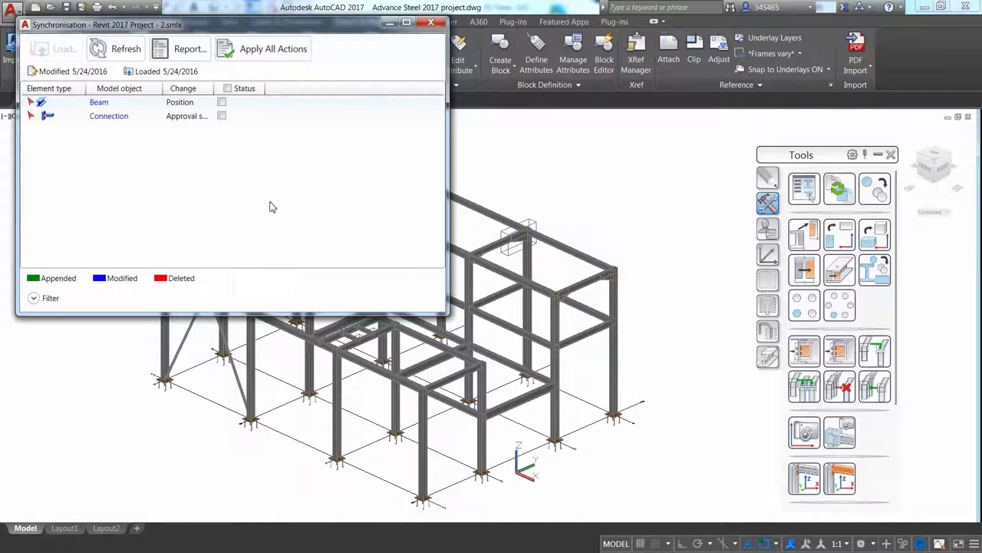
drag(221, 88, 332, 88)
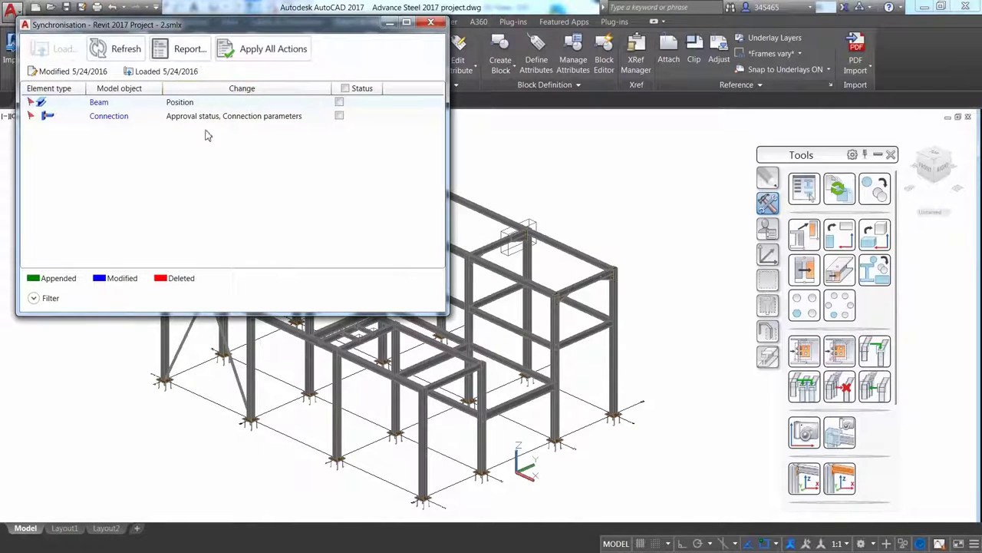
- Mark all listed changes, apply all synchronisation actions to the Advance Steel model, and close the synchronisation
click(345, 88)
click(273, 49)
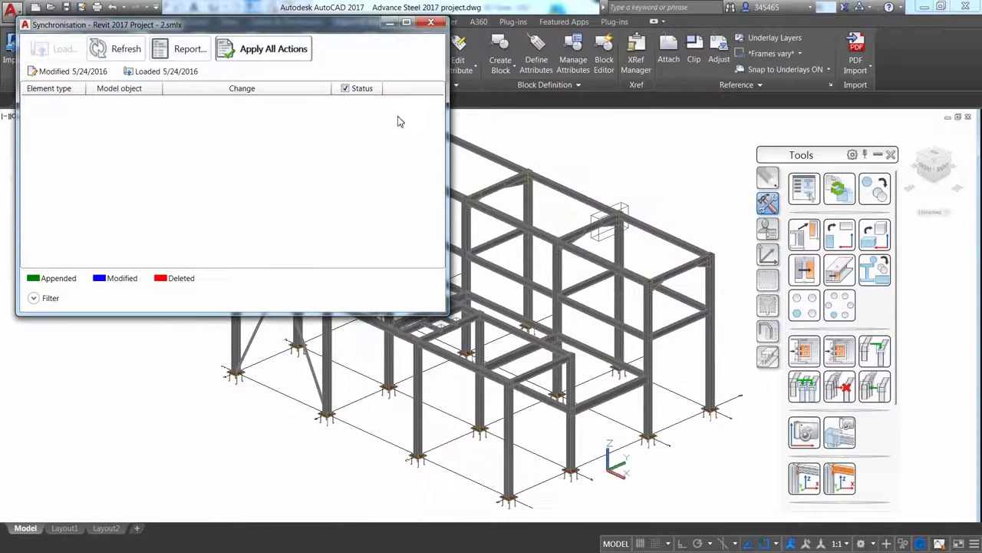
click(430, 22)
- Examine the synchronised knee joint's approval status and rafter haunch dimensions in its joint properties
scroll(390, 275, up, 6)
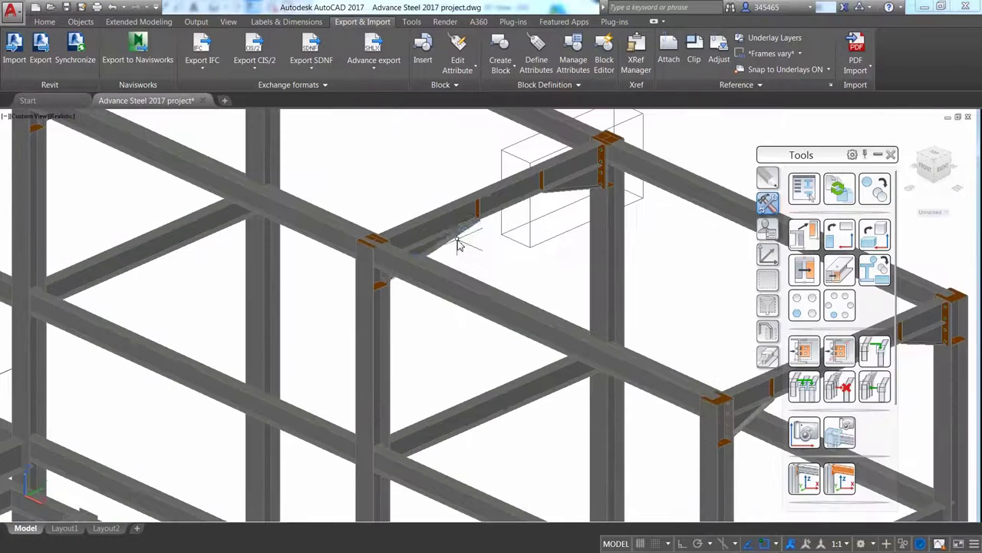
click(456, 241)
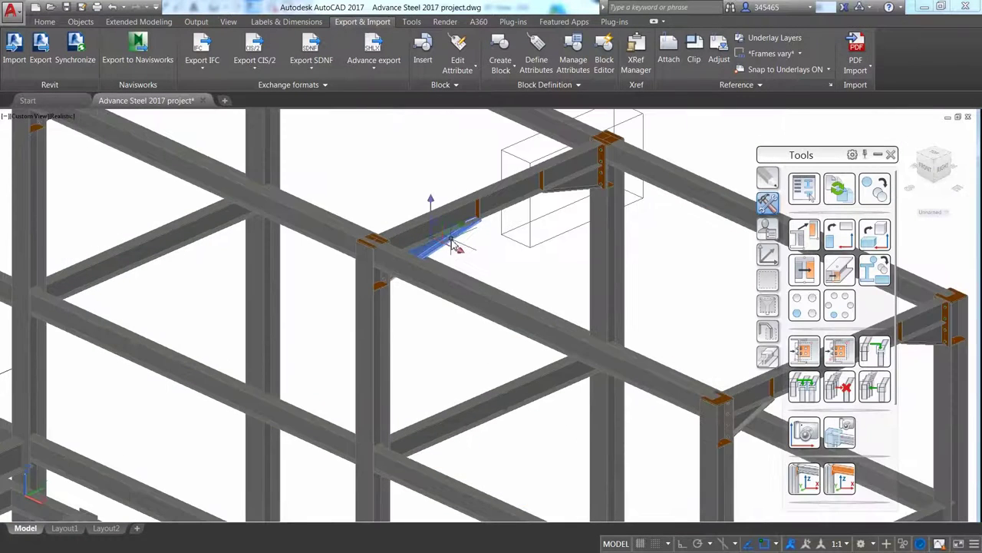
click(602, 392)
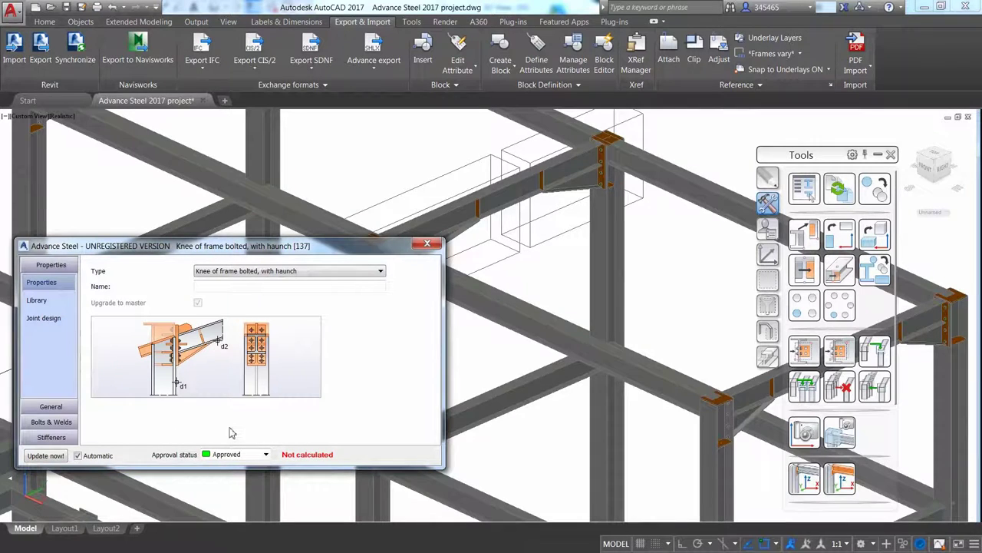
click(52, 406)
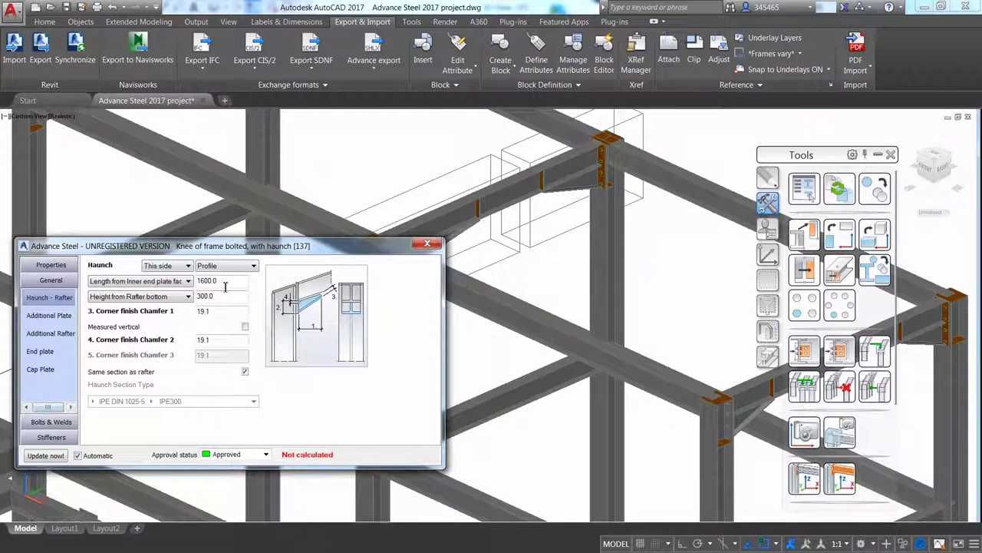
click(427, 244)
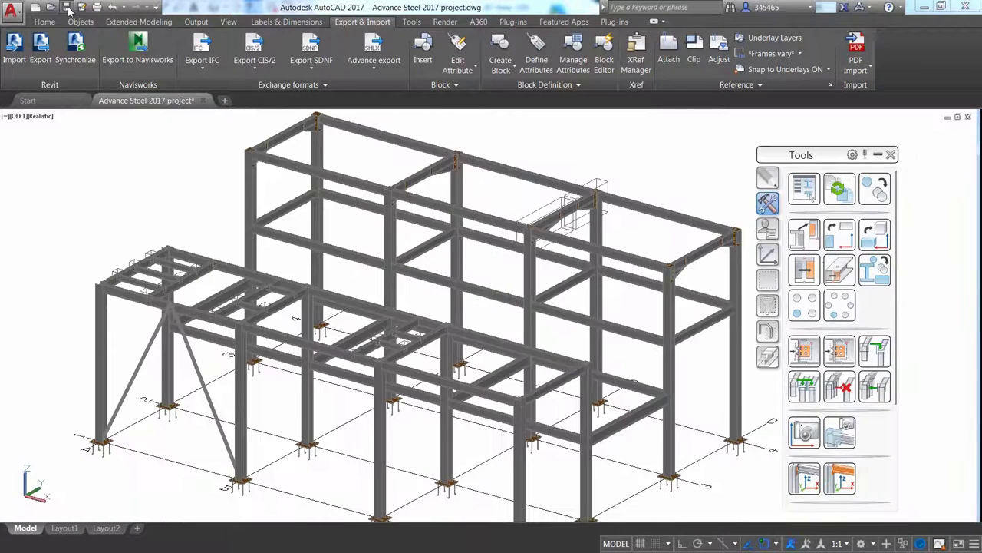
- Start part numbering and set the single part numbering method to SP: 1000,1001..;MP:1,2,3
click(196, 21)
click(22, 50)
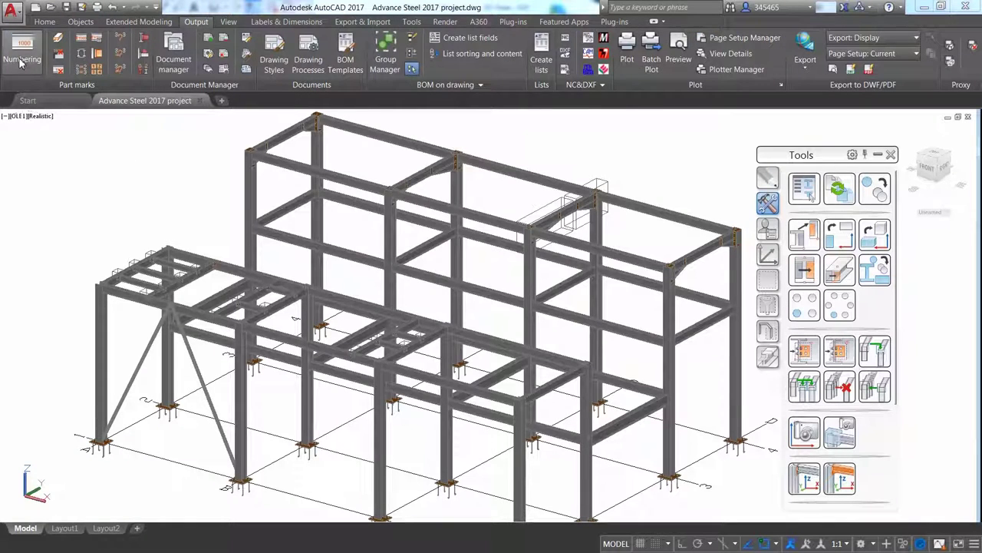
click(460, 263)
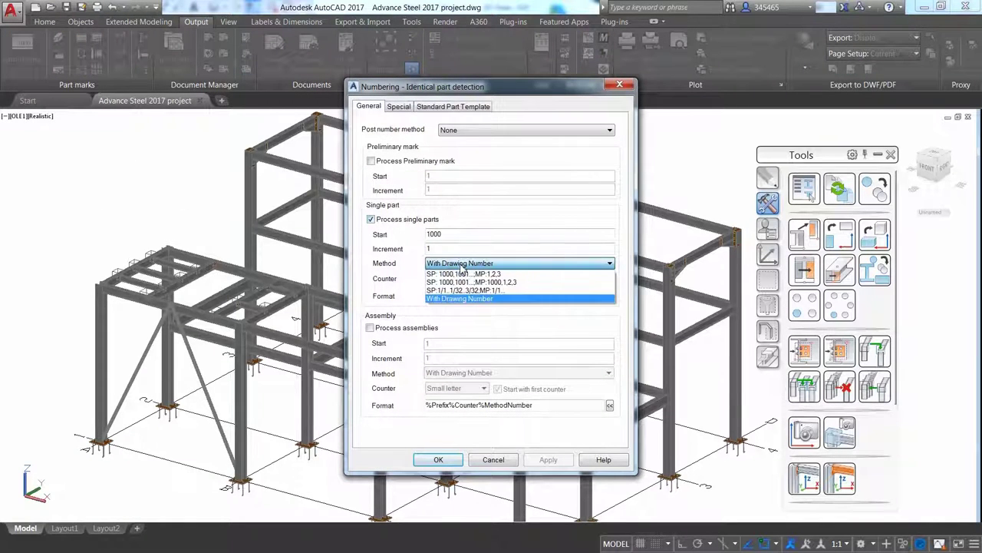
click(465, 273)
- Enable assembly processing with the method SP: 1000,1001..;MP:1,2,3 and run the numbering
click(371, 328)
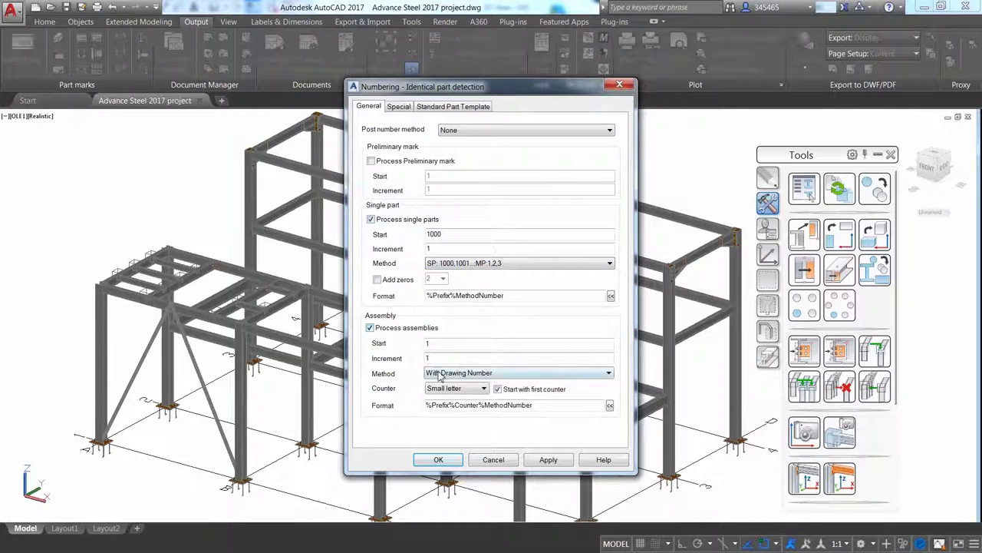
click(507, 373)
click(465, 383)
click(549, 459)
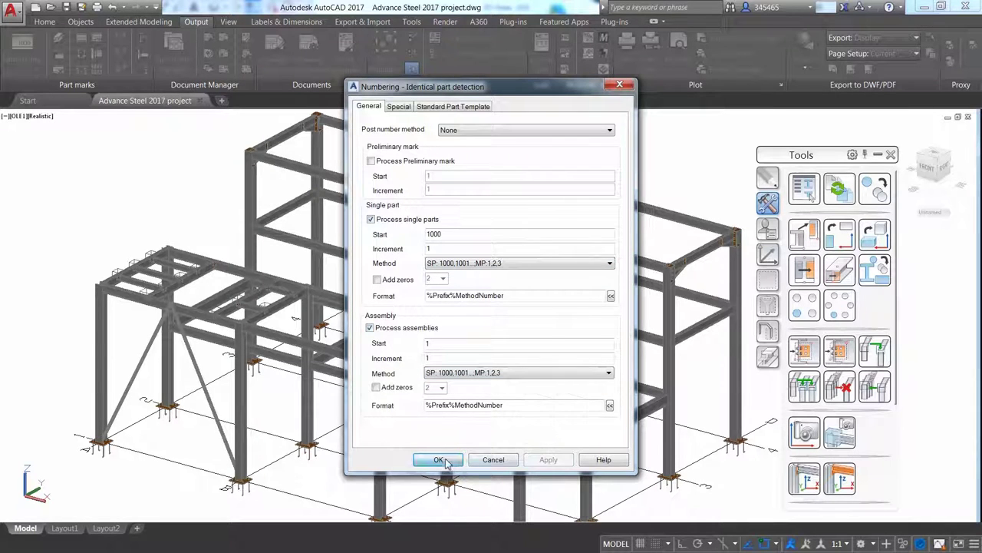
click(438, 459)
- Select all plates in the model with the selection filter and create their DSTV NC-DXF files
click(768, 307)
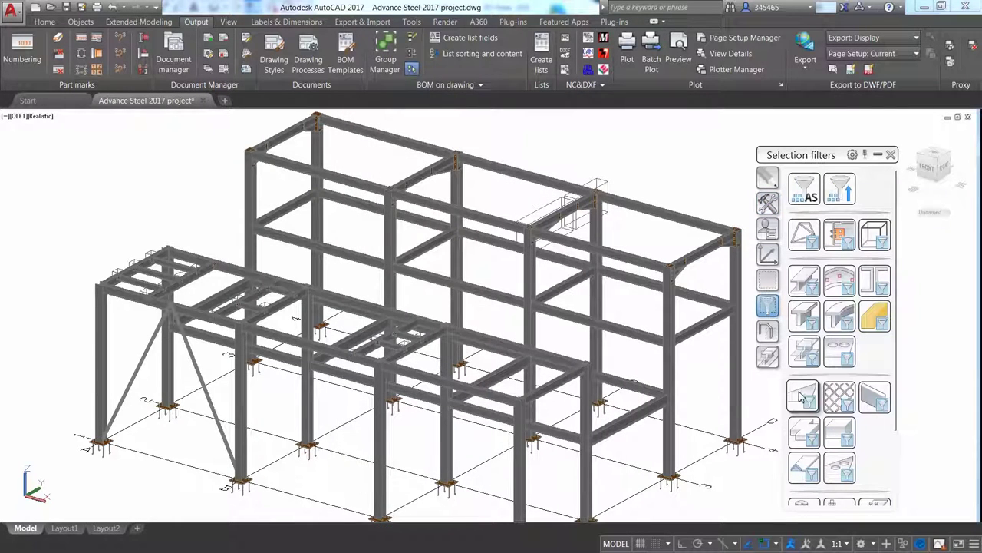
click(768, 306)
mouse_move(687, 171)
shift+middle_down()
mouse_move(644, 184)
mouse_move(509, 176)
mouse_move(632, 189)
mouse_move(677, 163)
shift+middle_up()
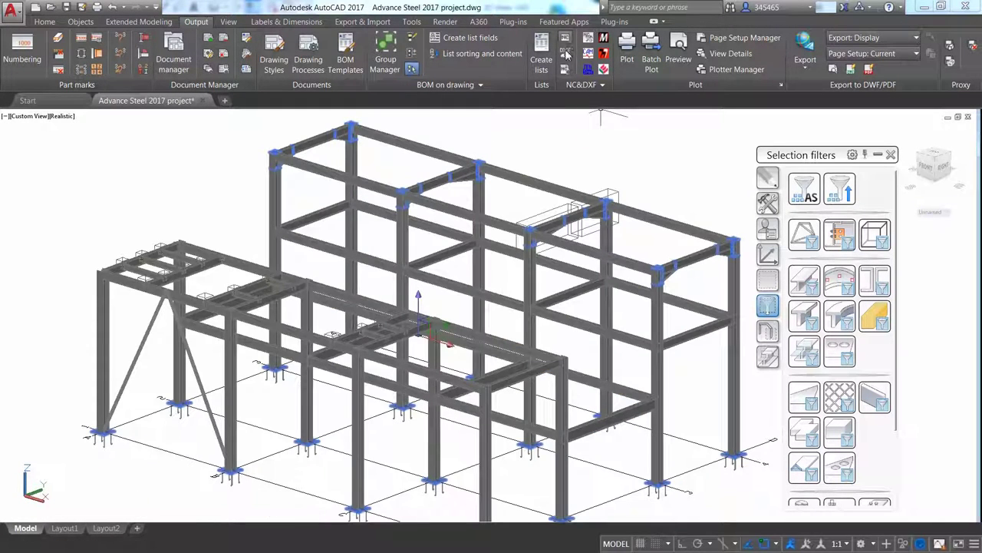
click(603, 86)
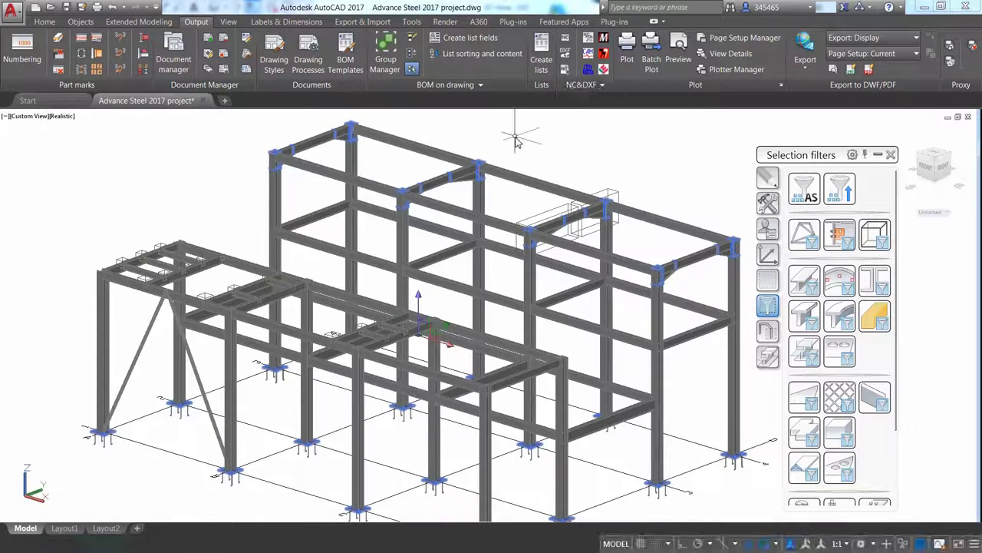
- Examine the DXF previews of plates p1002, p1004 and p1005 in the project's Document Manager
click(174, 53)
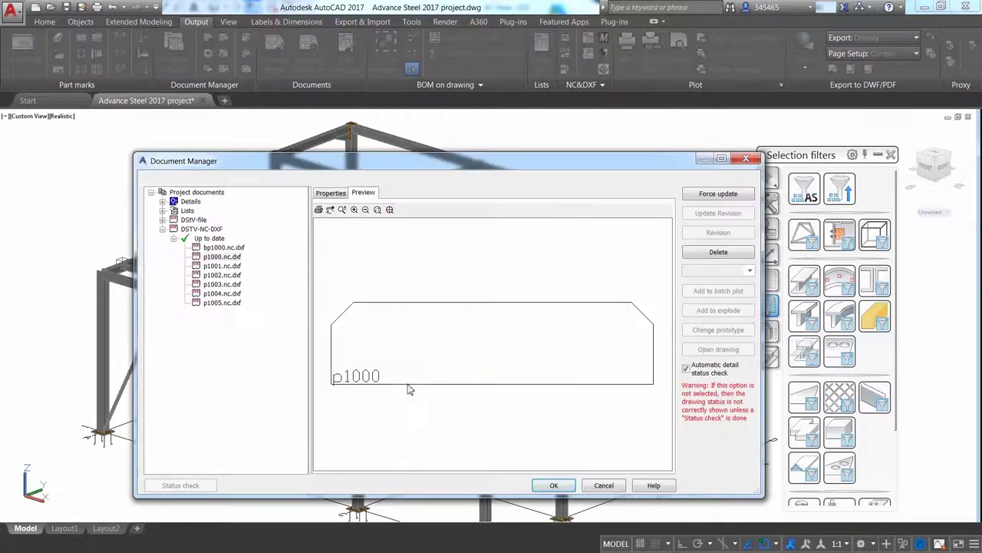
click(223, 274)
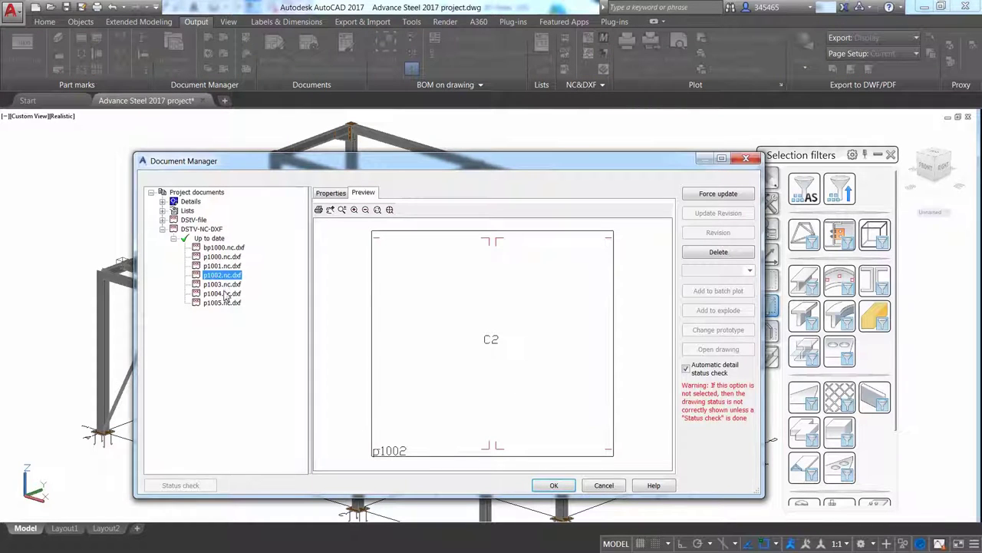
click(225, 294)
click(225, 303)
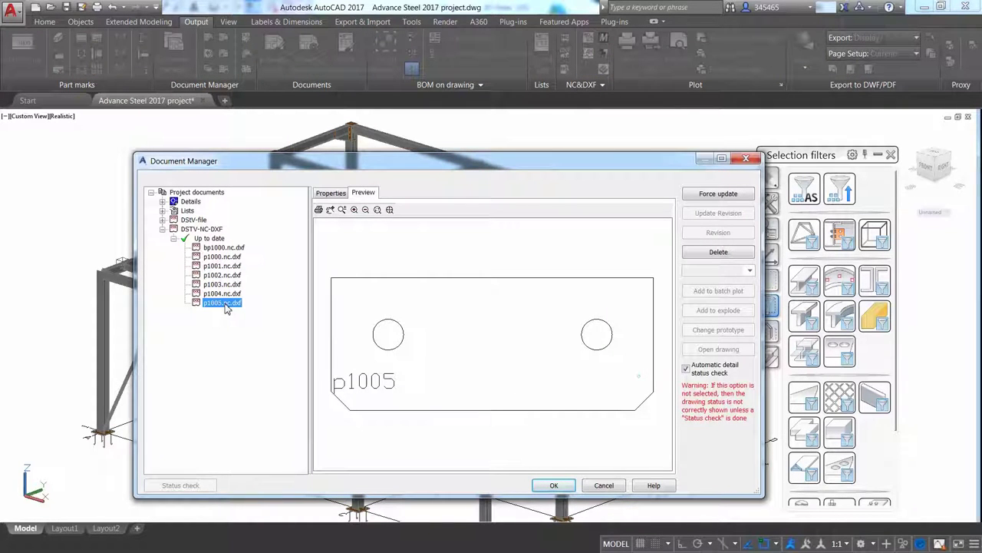
click(226, 275)
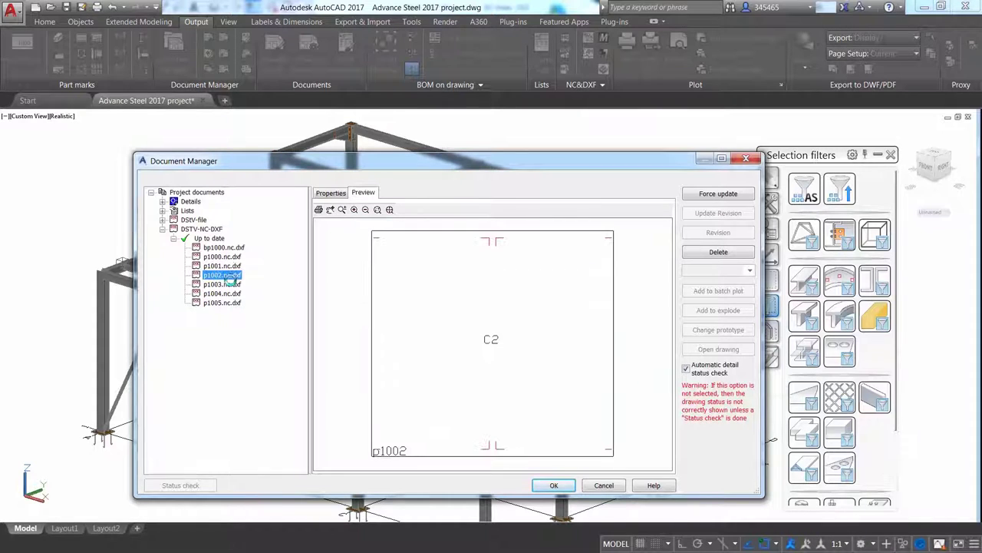
- Examine the full NC code of bp1000.nc among the up-to-date DStV-NC files, then close the document manager and clear the plate selection
click(162, 220)
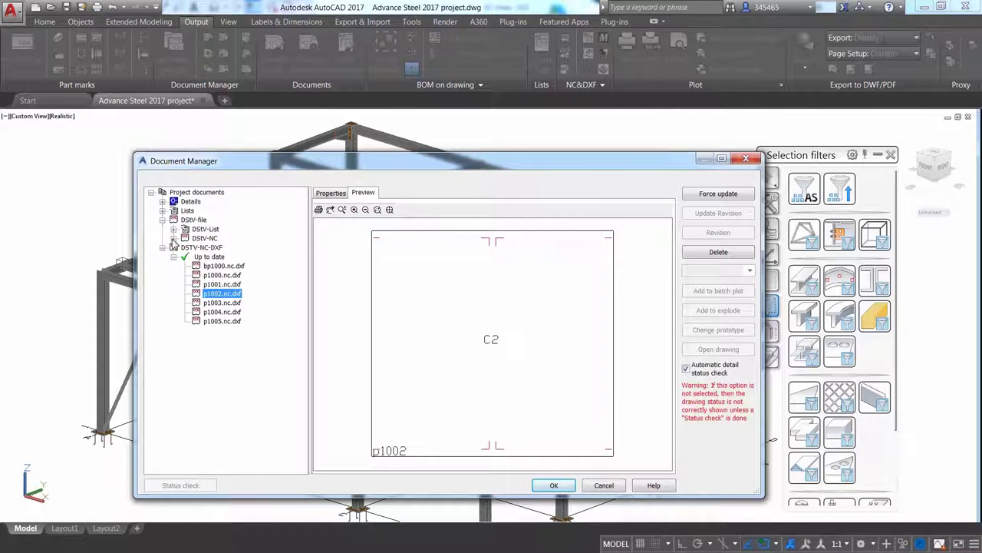
click(174, 238)
click(185, 247)
click(228, 257)
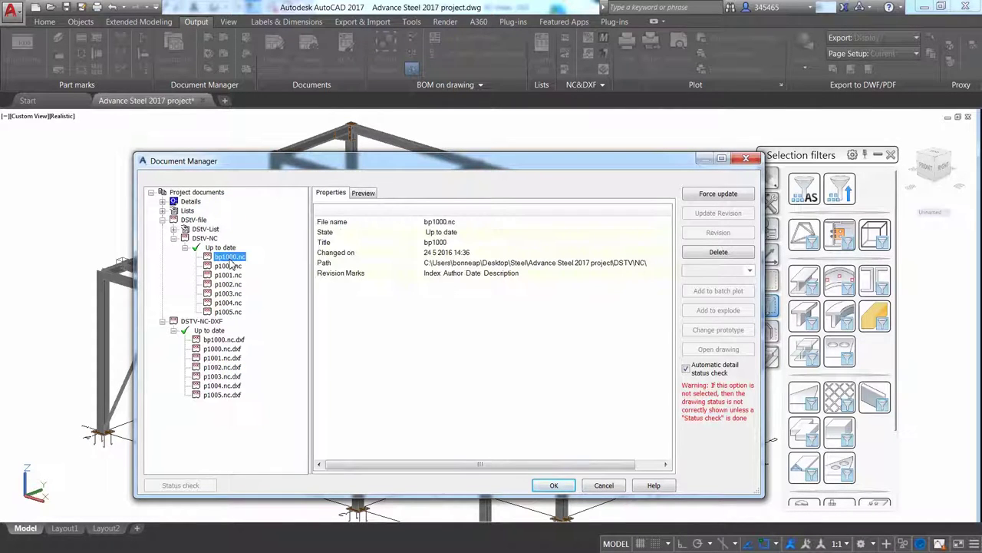
click(364, 193)
drag(667, 283, 665, 435)
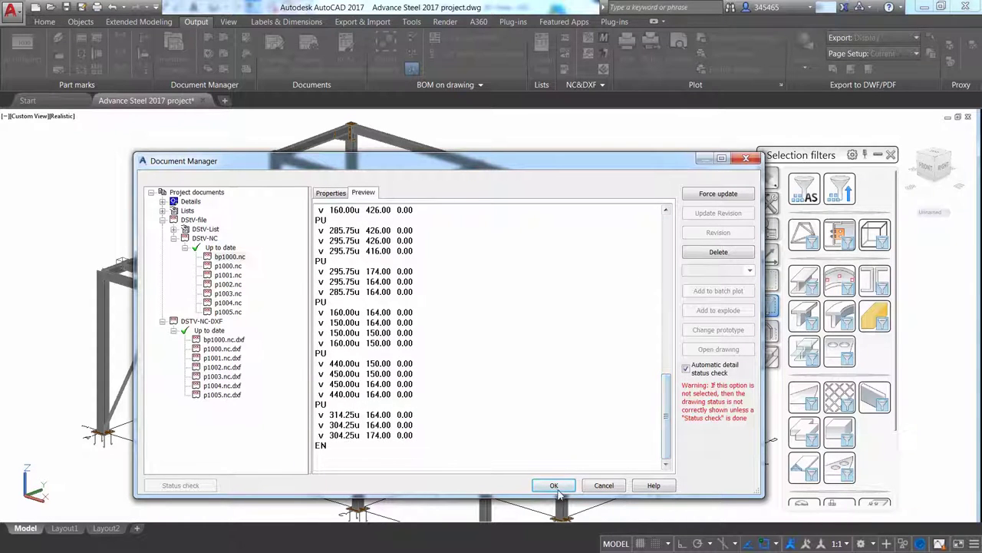
key(Escape)
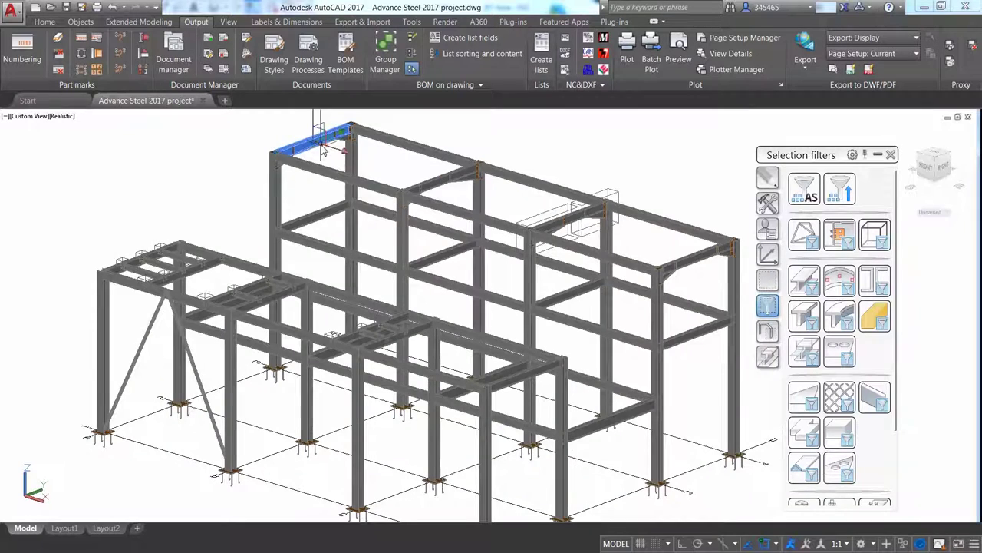
- Create an assembly drawing of the selected end-frame rafter with the UK drawing process Assemblies A4-A0 - Single - BOM
click(211, 69)
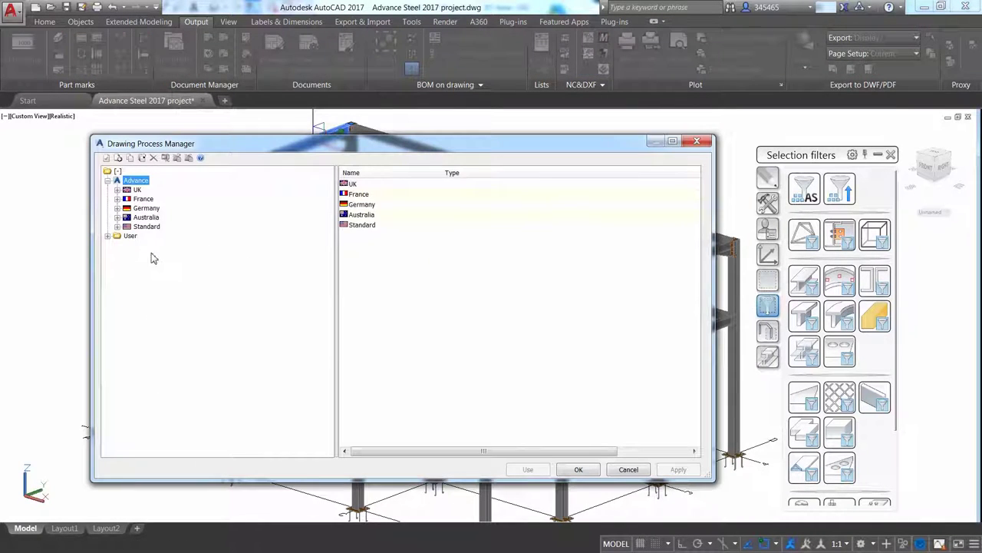
click(117, 190)
click(127, 199)
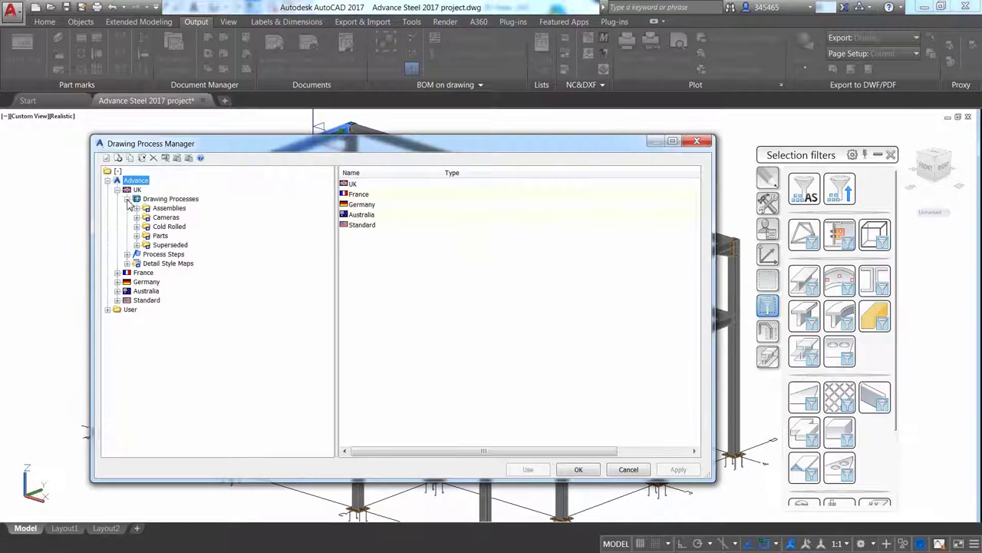
click(136, 208)
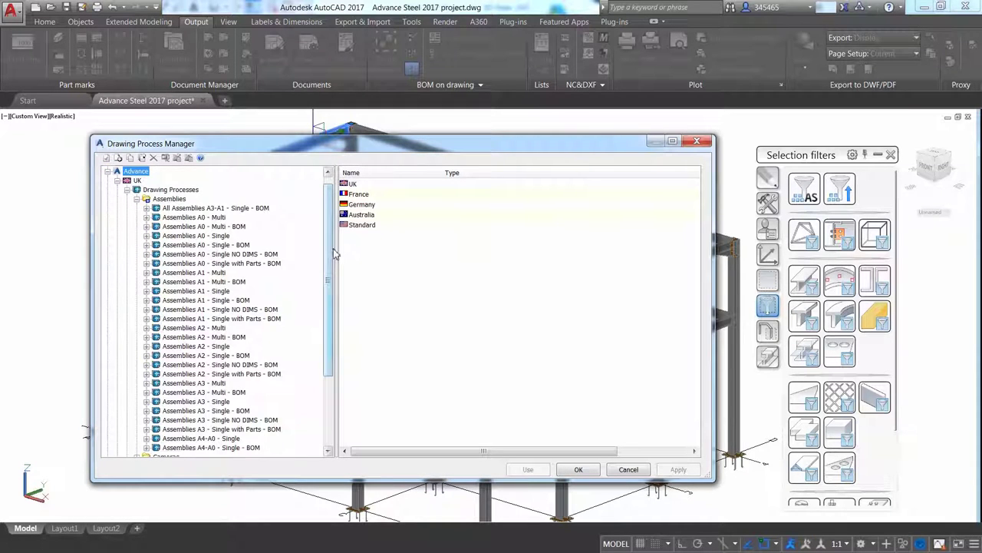
scroll(307, 322, down, 3)
click(237, 374)
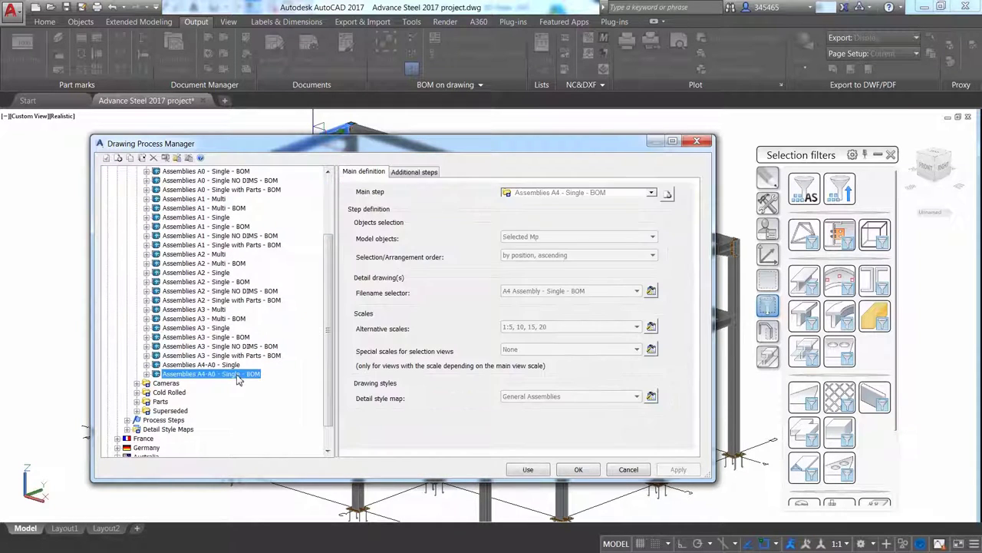
click(536, 470)
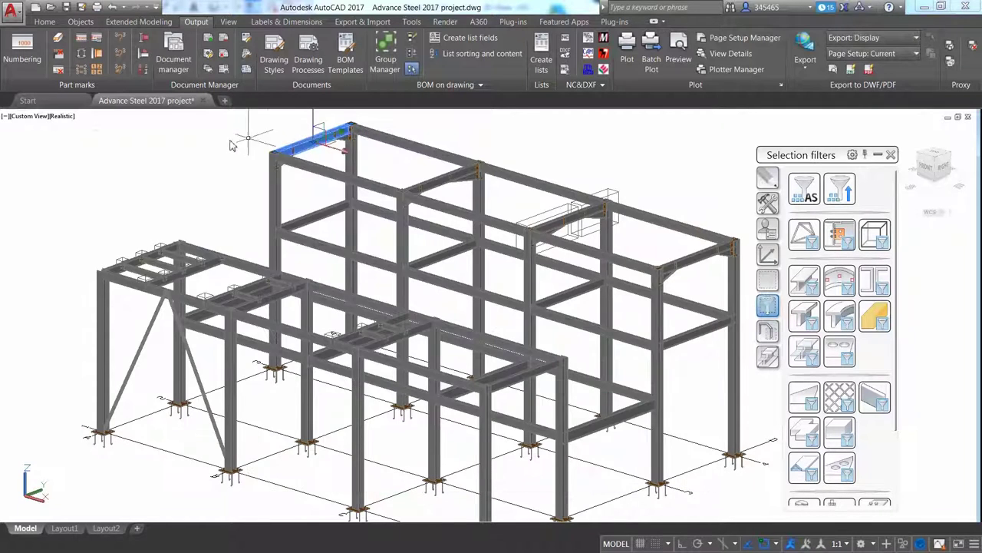
- Open the selected rafter's assembly detail drawing and examine its dimensions and part marks up close
right_click(197, 150)
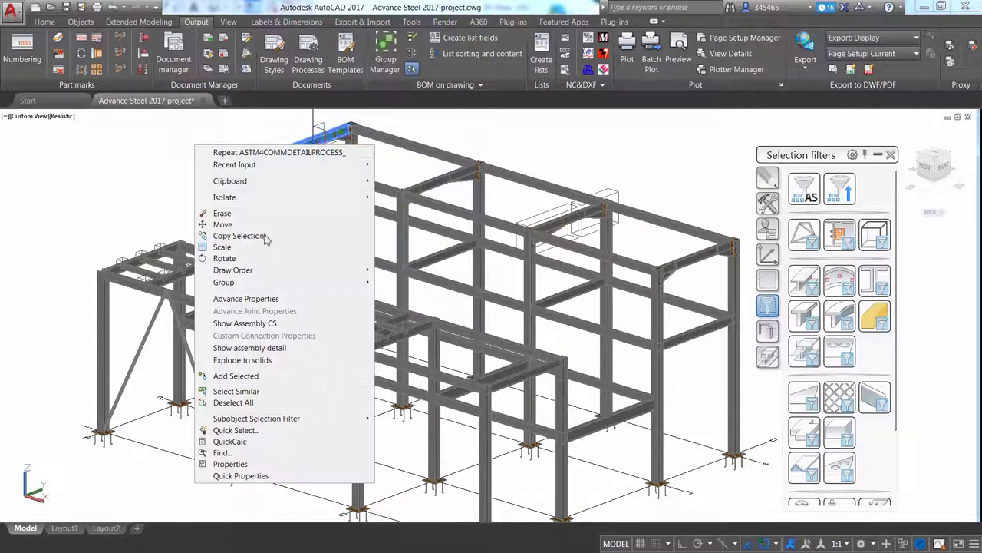
click(297, 350)
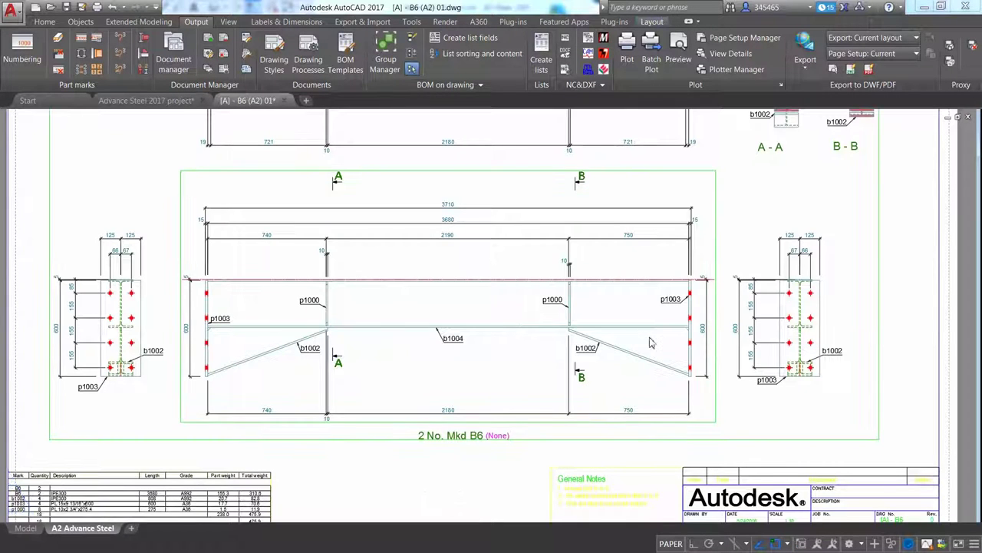
scroll(650, 340, up, 2)
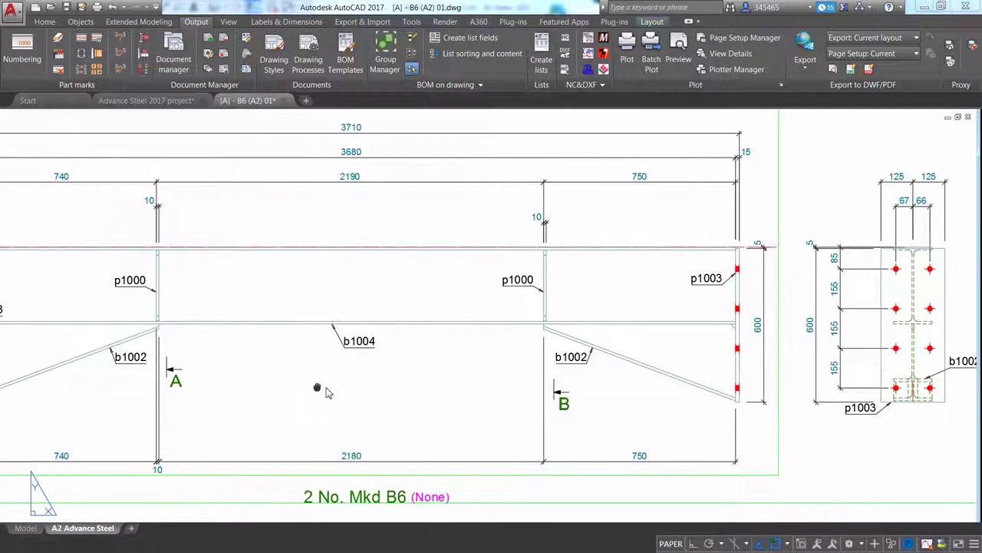